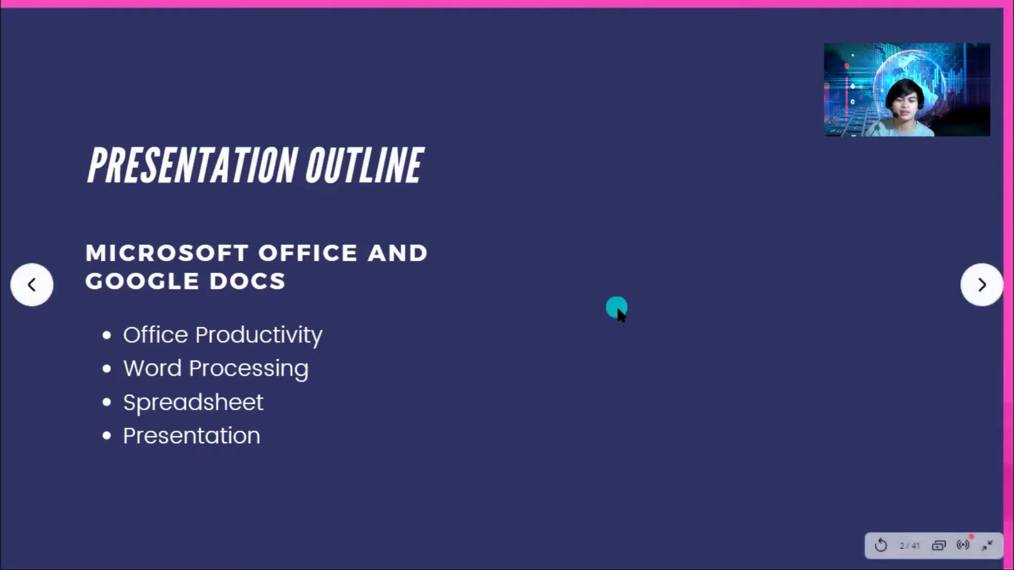
- Exit Canva's full-screen slideshow to return to the IT113 - CHAPTER 8 Presentation Outline page
{"action": "left_click", "coordinate": [989, 547]}
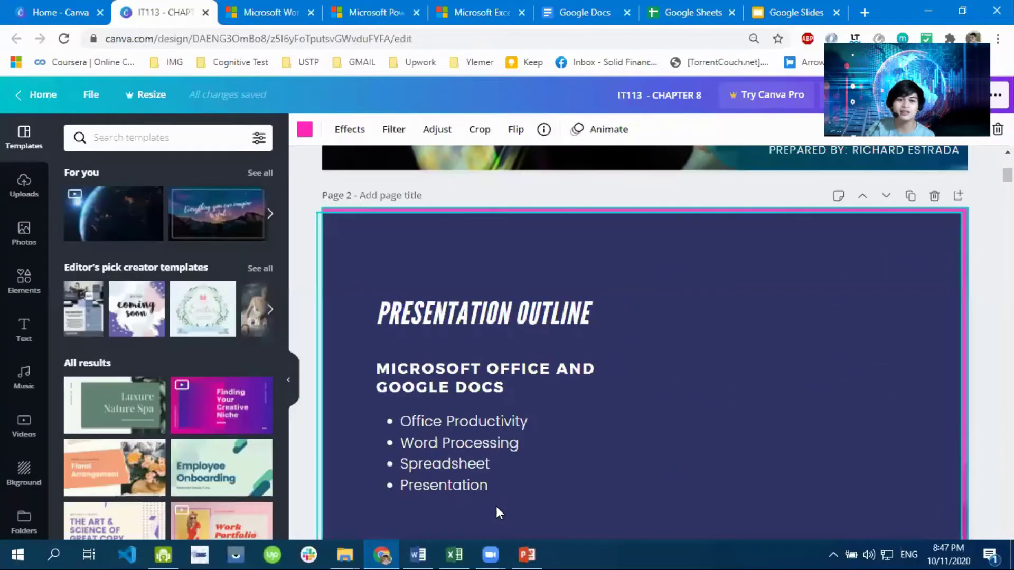
- Open Word's New page and browse its blank document, resume, calendar, flyer and brochure templates
{"action": "left_click", "coordinate": [417, 555]}
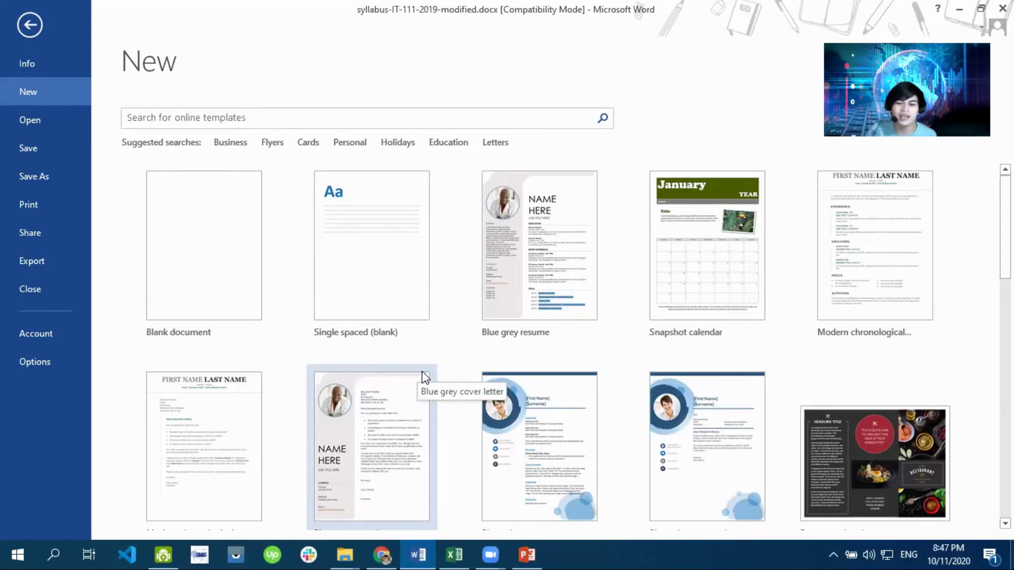
{"action": "scroll", "coordinate": [425, 374], "scroll_direction": "down", "scroll_amount": 10}
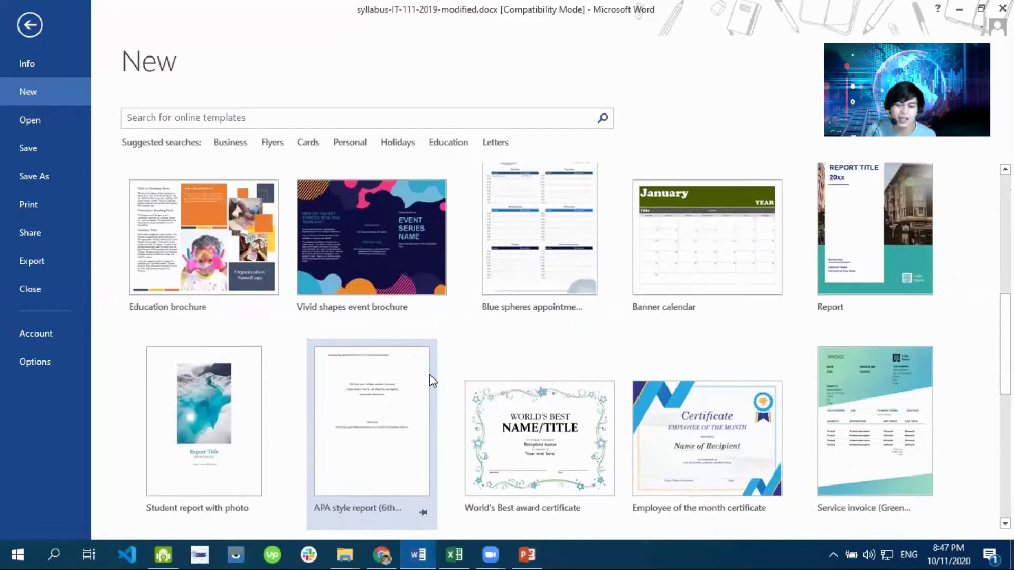
{"action": "scroll", "coordinate": [429, 374], "scroll_direction": "down", "scroll_amount": 5}
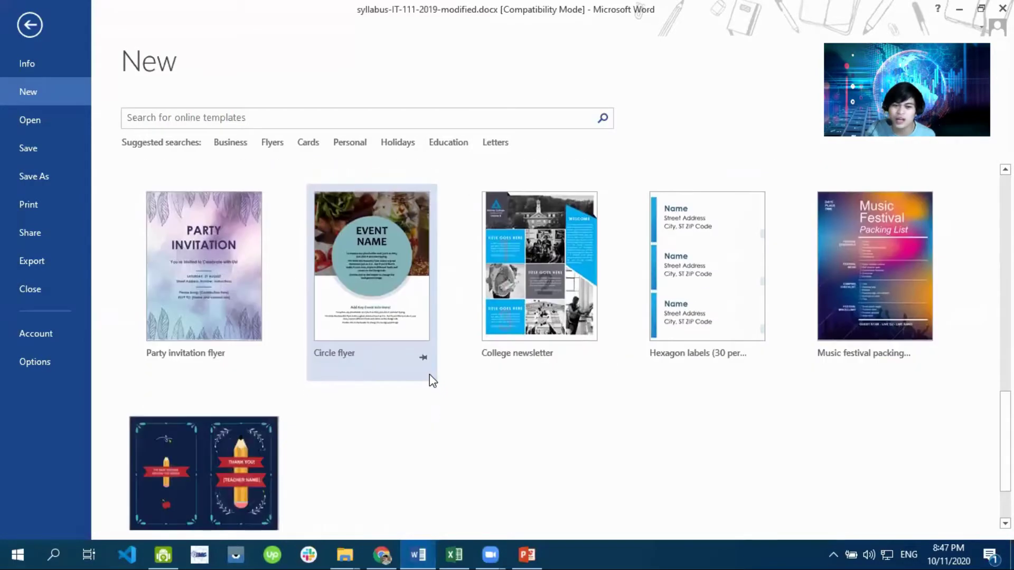
{"action": "scroll", "coordinate": [429, 375], "scroll_direction": "down", "scroll_amount": 2}
{"action": "scroll", "coordinate": [390, 407], "scroll_direction": "up", "scroll_amount": 15}
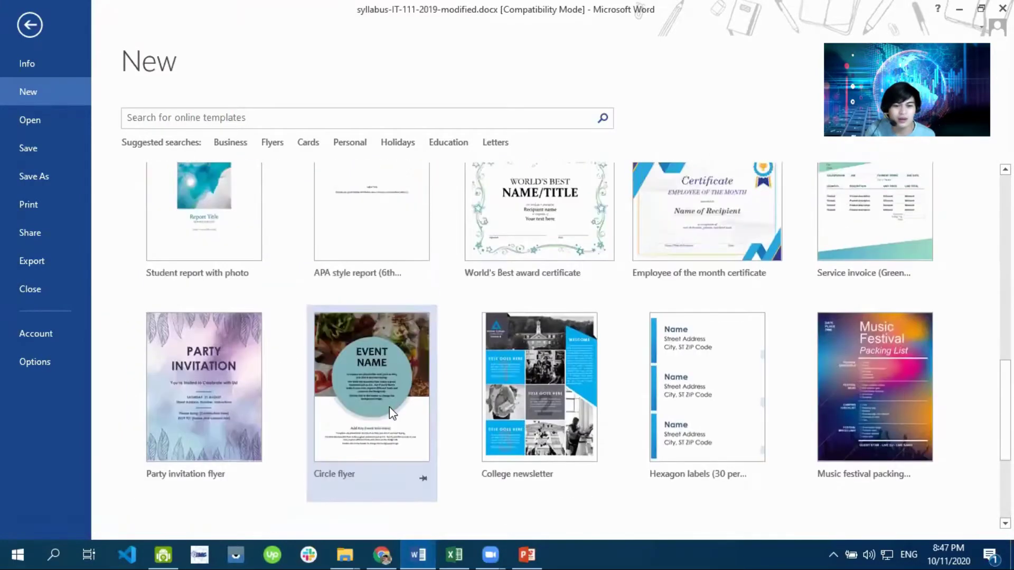
{"action": "scroll", "coordinate": [389, 407], "scroll_direction": "up", "scroll_amount": 3}
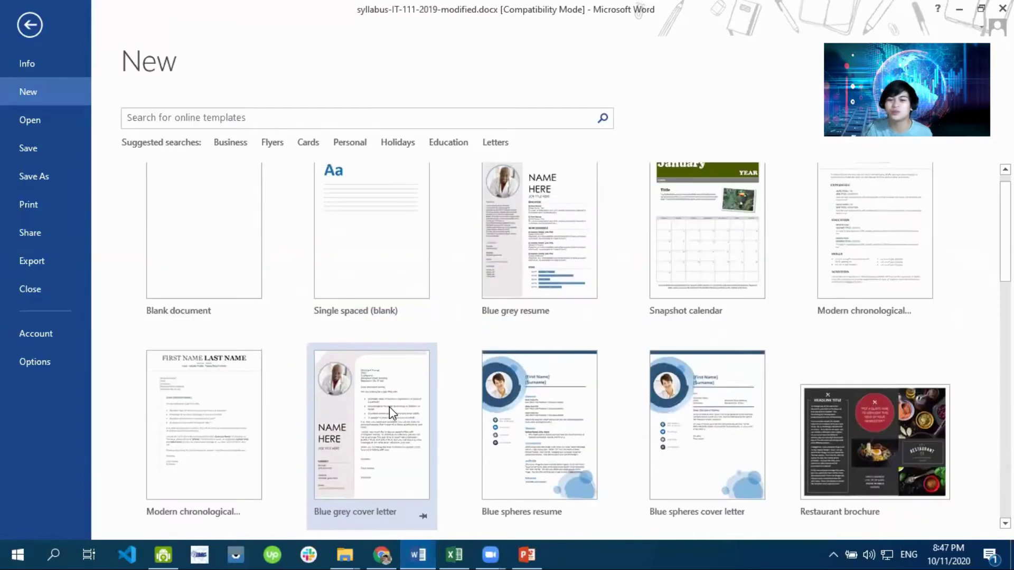
{"action": "scroll", "coordinate": [328, 296], "scroll_direction": "up", "scroll_amount": 1}
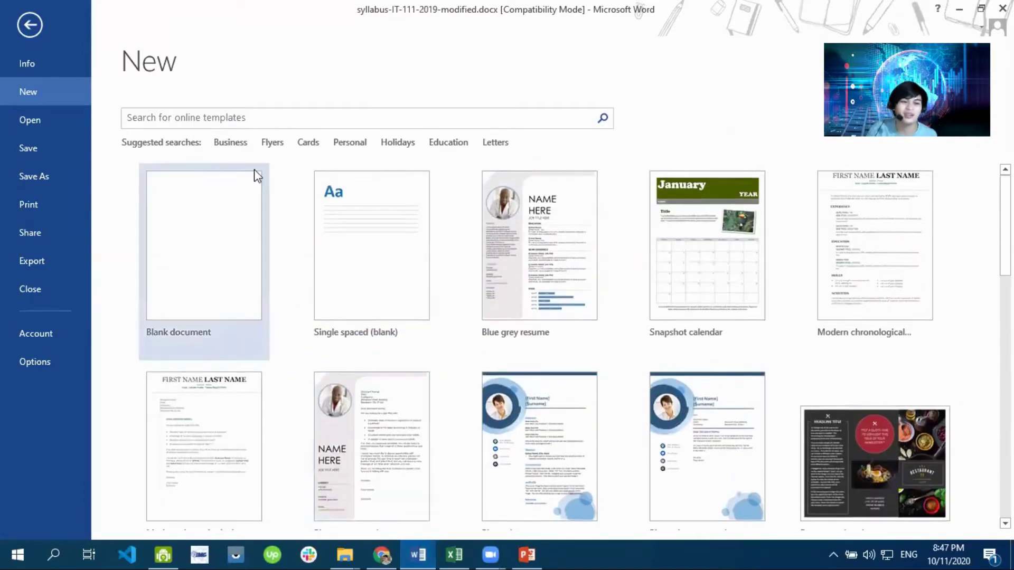
- Search the online templates for Business
{"action": "left_click", "coordinate": [229, 121]}
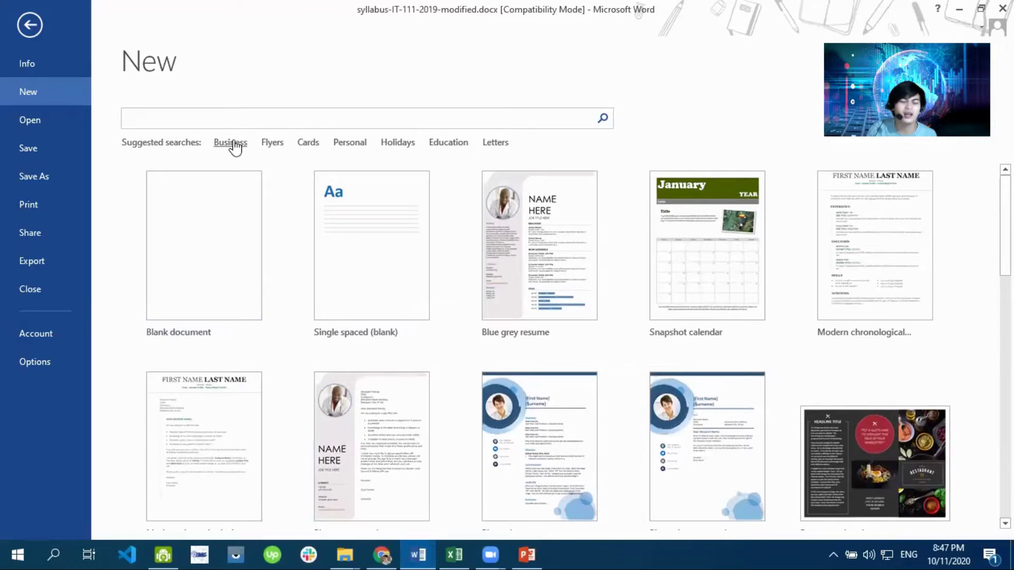
{"action": "left_click", "coordinate": [232, 143]}
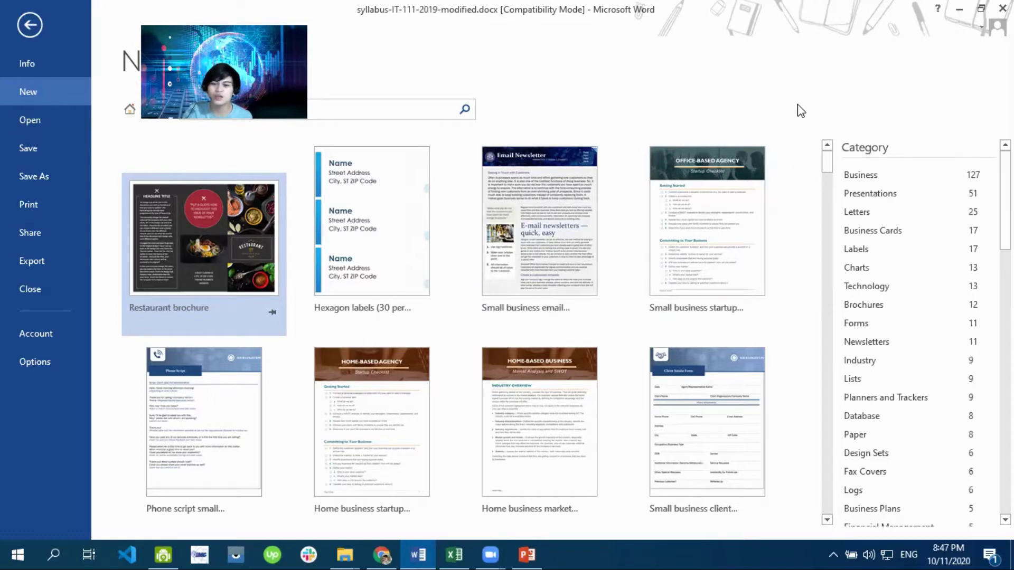
{"action": "scroll", "coordinate": [919, 430], "scroll_direction": "down", "scroll_amount": 3}
{"action": "scroll", "coordinate": [892, 238], "scroll_direction": "up", "scroll_amount": 3}
- Filter the Business results to the Technology category and browse the technology flyers and brochures
{"action": "left_click", "coordinate": [866, 175]}
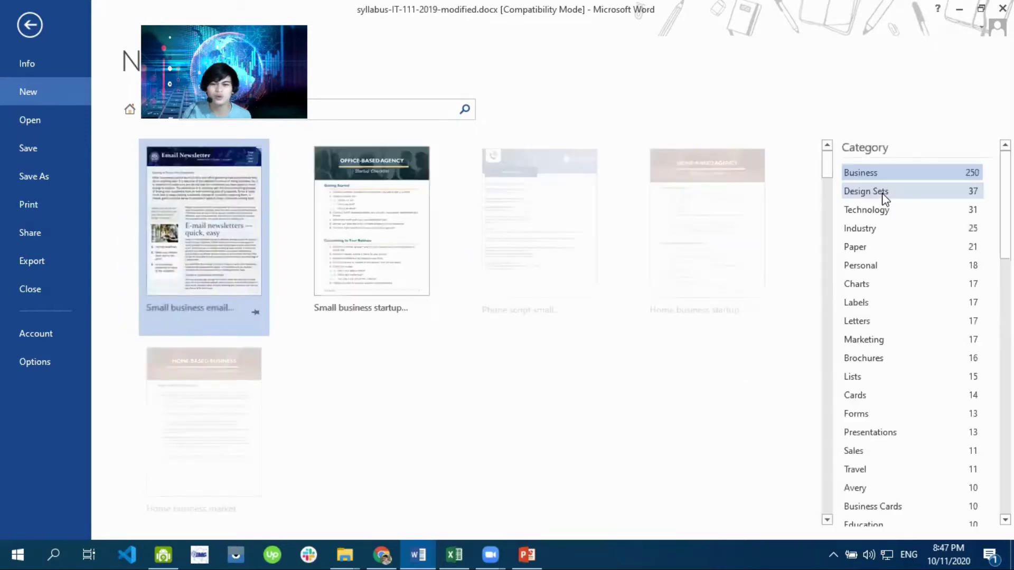
{"action": "left_click", "coordinate": [881, 210]}
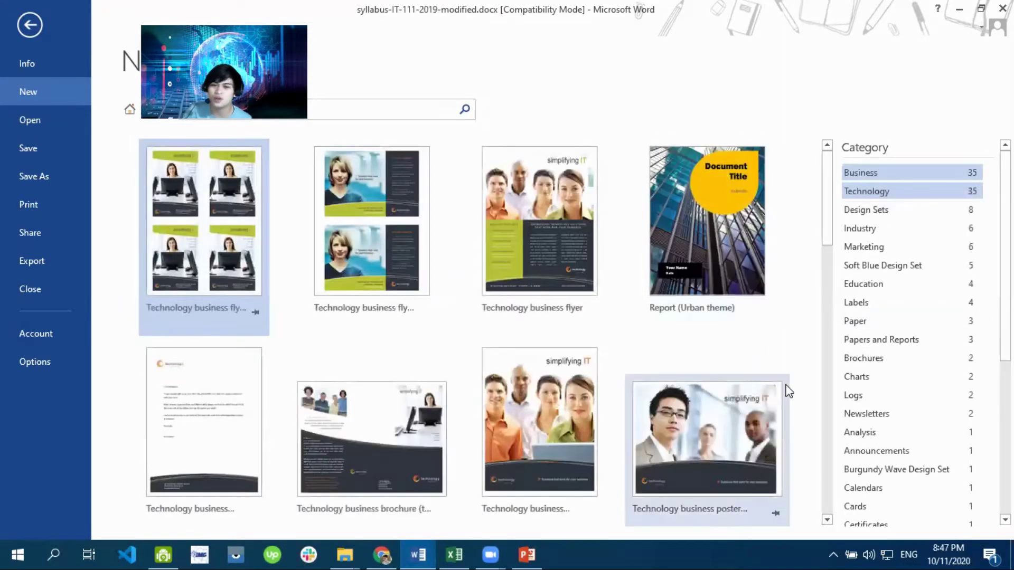
{"action": "scroll", "coordinate": [830, 408], "scroll_direction": "down", "scroll_amount": 3}
{"action": "scroll", "coordinate": [826, 410], "scroll_direction": "down", "scroll_amount": 1}
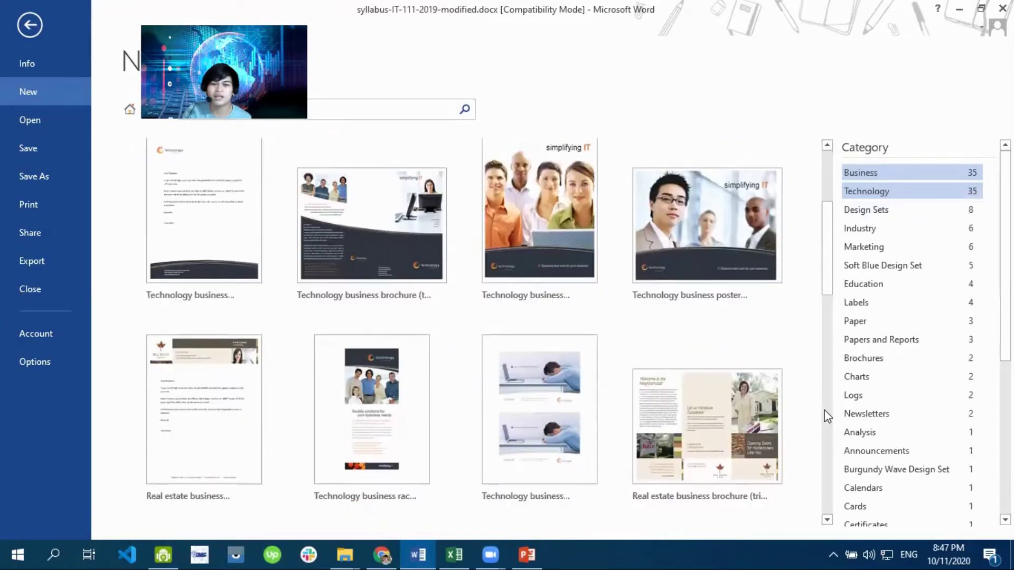
{"action": "scroll", "coordinate": [824, 411], "scroll_direction": "down", "scroll_amount": 3}
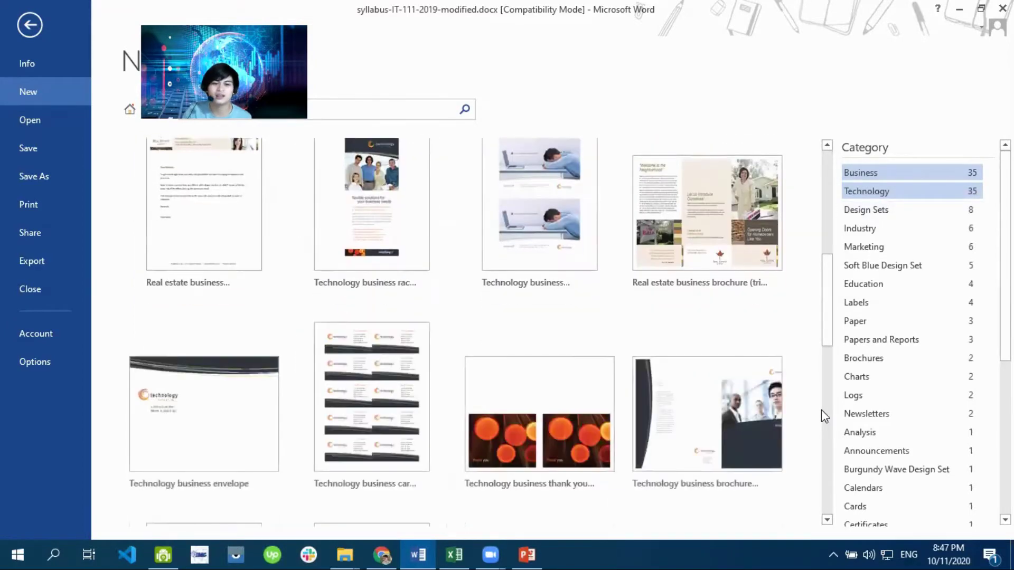
{"action": "scroll", "coordinate": [822, 410], "scroll_direction": "down", "scroll_amount": 3}
{"action": "scroll", "coordinate": [547, 423], "scroll_direction": "down", "scroll_amount": 3}
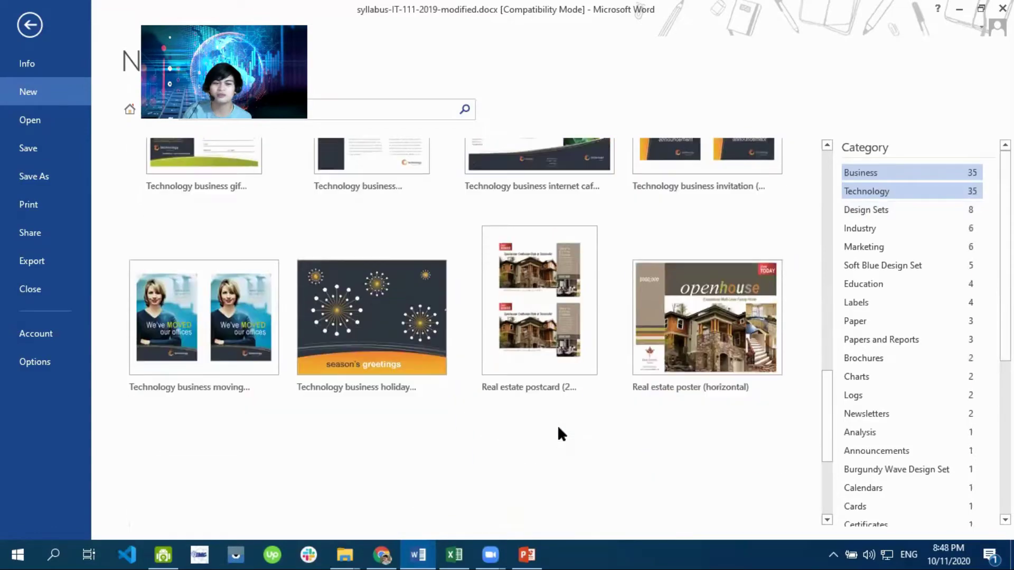
{"action": "scroll", "coordinate": [614, 487], "scroll_direction": "down", "scroll_amount": 3}
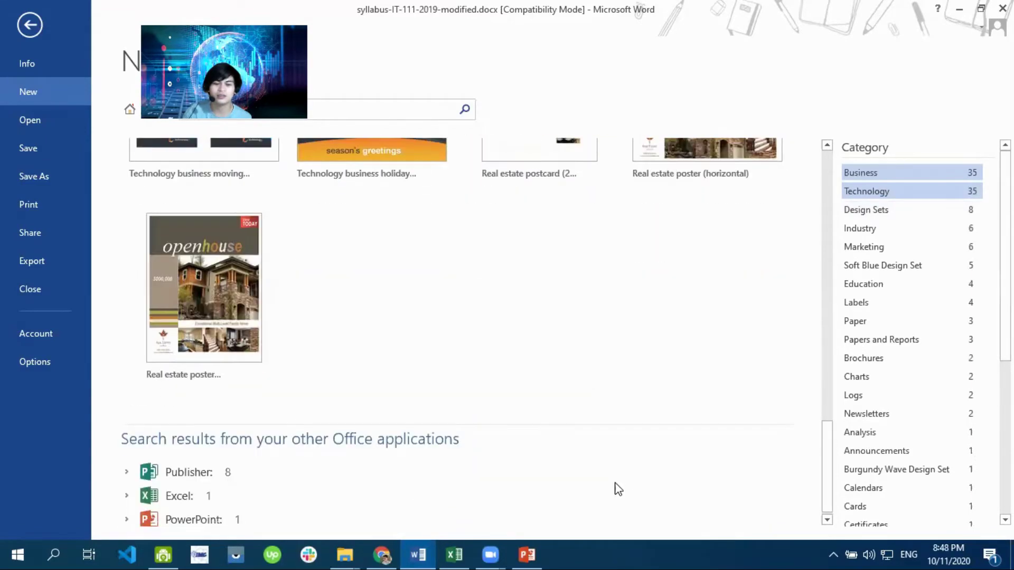
{"action": "scroll", "coordinate": [618, 489], "scroll_direction": "up", "scroll_amount": 10}
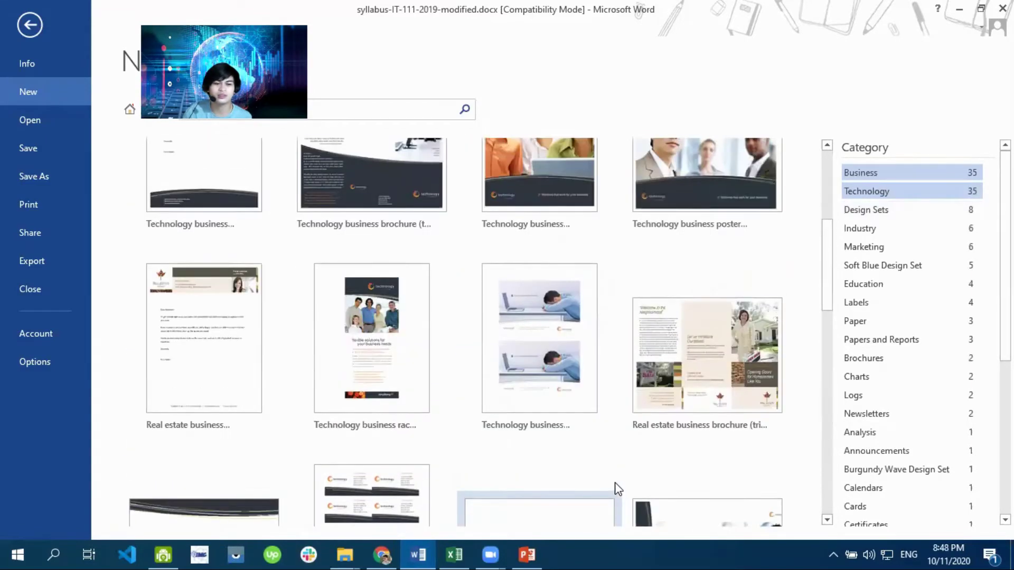
{"action": "scroll", "coordinate": [615, 486], "scroll_direction": "up", "scroll_amount": 1}
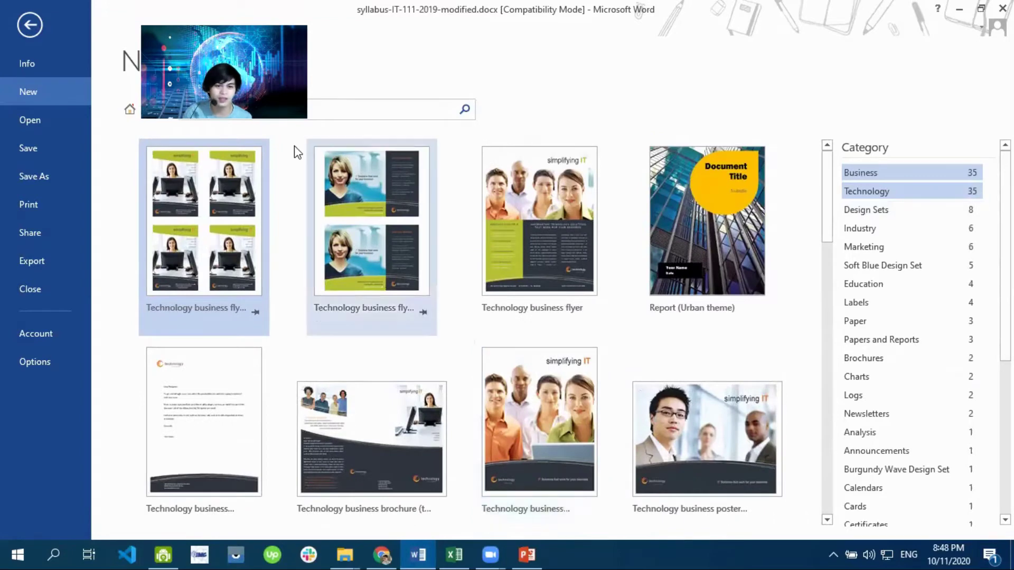
- Preview the Technology business flyer, glance at Report (Urban theme), then create Document1 from the flyer
{"action": "left_click", "coordinate": [531, 211]}
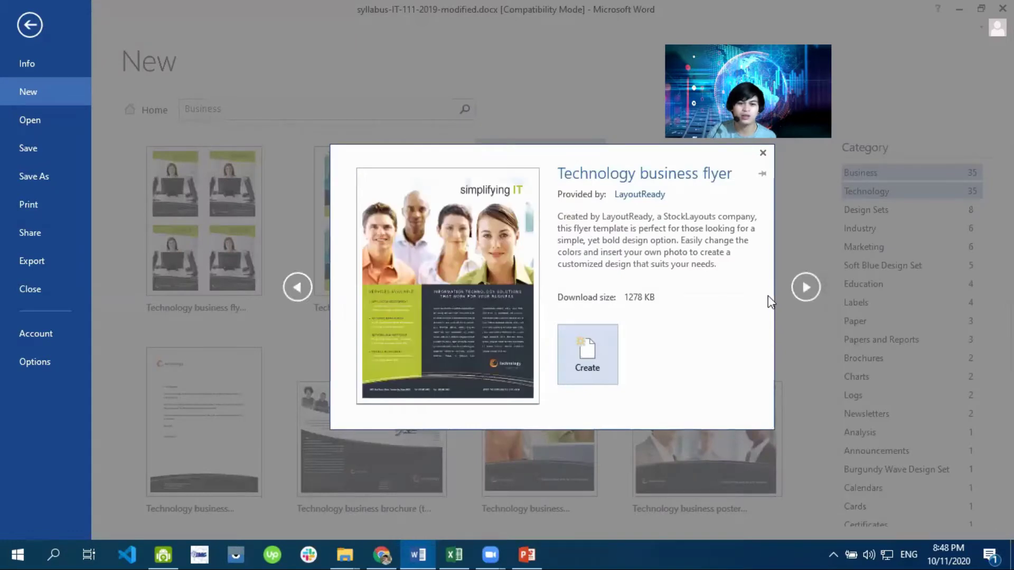
{"action": "left_click", "coordinate": [807, 288]}
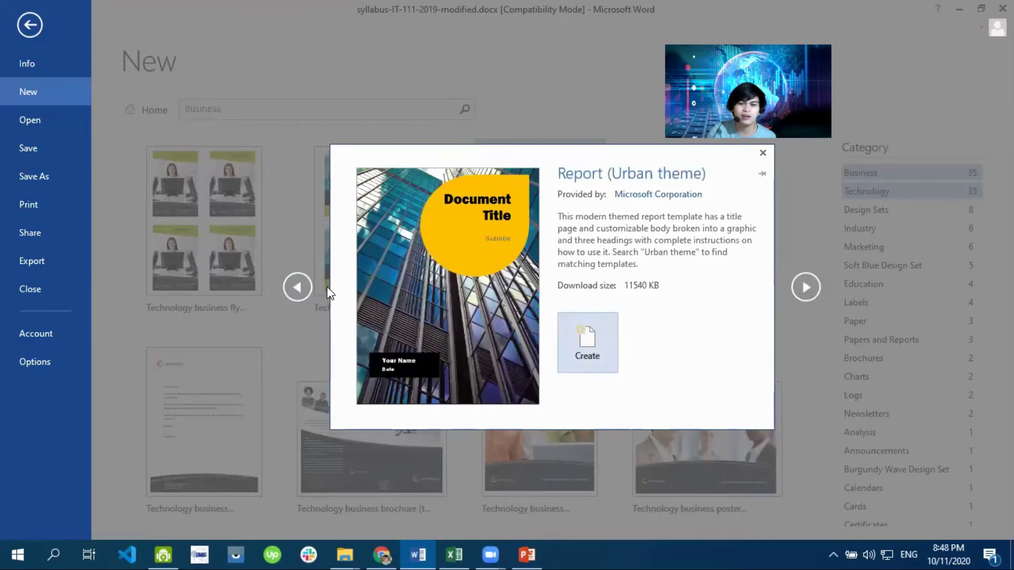
{"action": "left_click", "coordinate": [299, 292]}
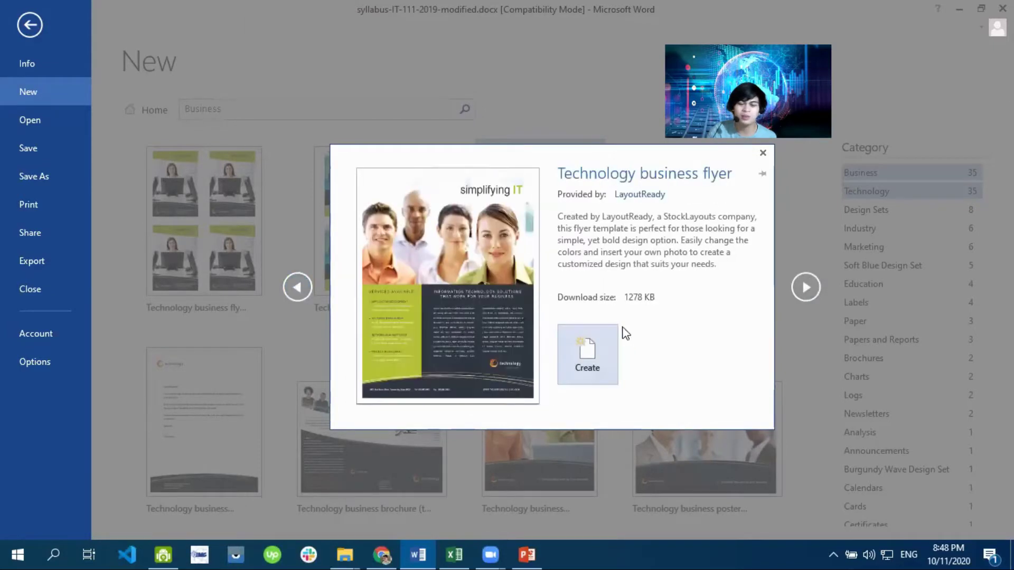
{"action": "left_click", "coordinate": [598, 366]}
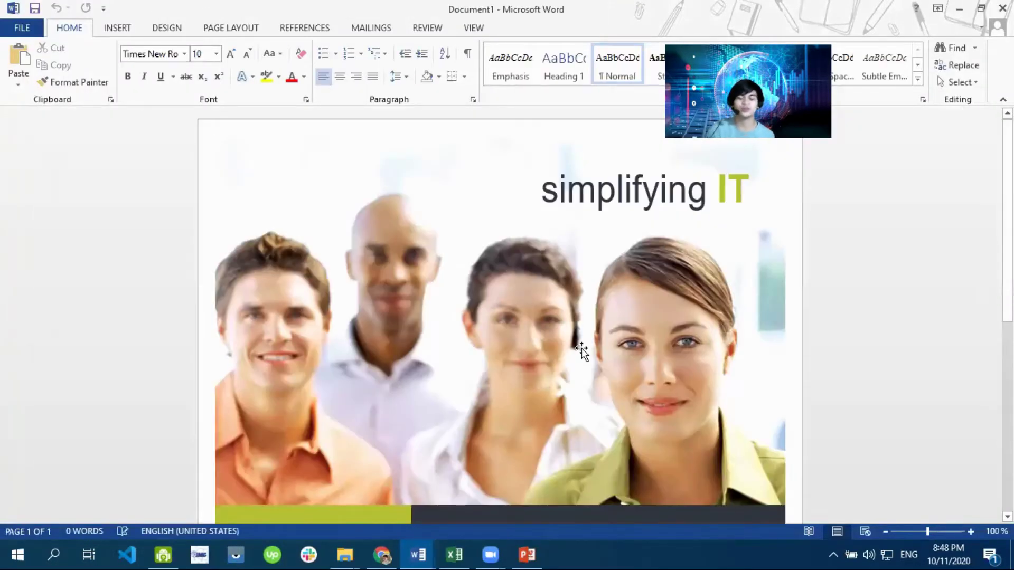
{"action": "scroll", "coordinate": [590, 336], "scroll_direction": "down", "scroll_amount": 7}
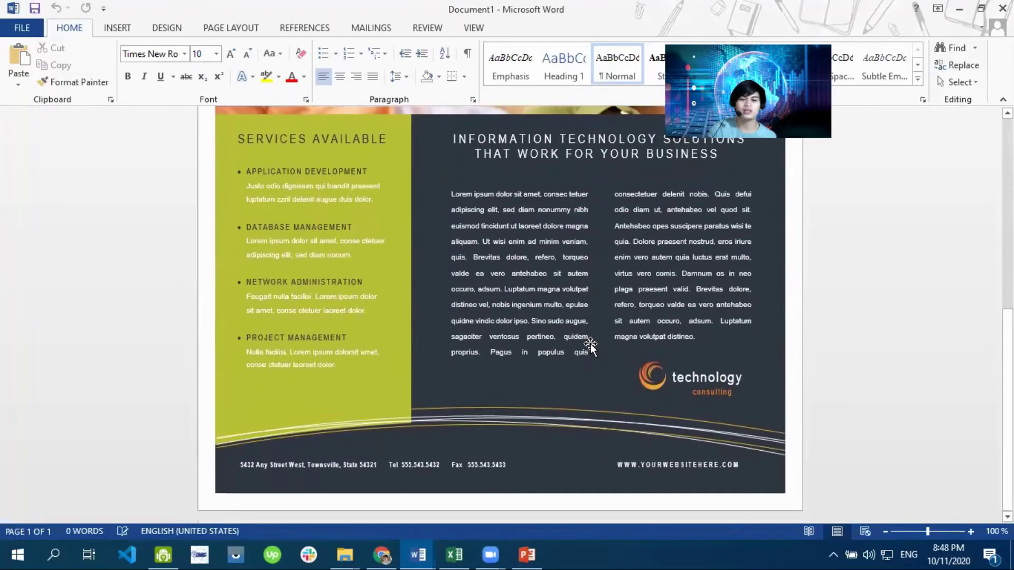
{"action": "scroll", "coordinate": [602, 317], "scroll_direction": "up", "scroll_amount": 6}
{"action": "scroll", "coordinate": [614, 298], "scroll_direction": "up", "scroll_amount": 1}
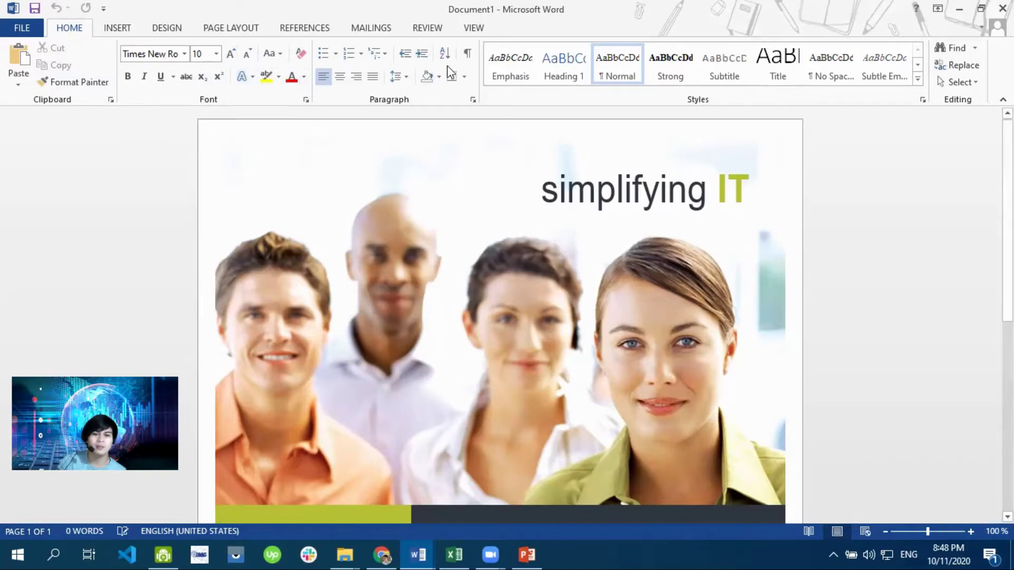
{"action": "left_click", "coordinate": [917, 79]}
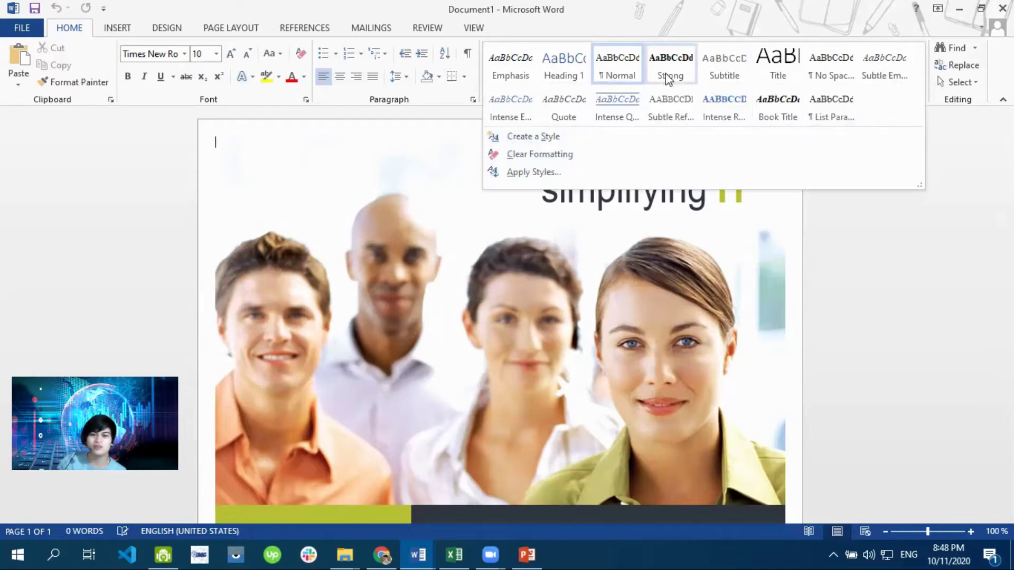
{"action": "left_click", "coordinate": [473, 100]}
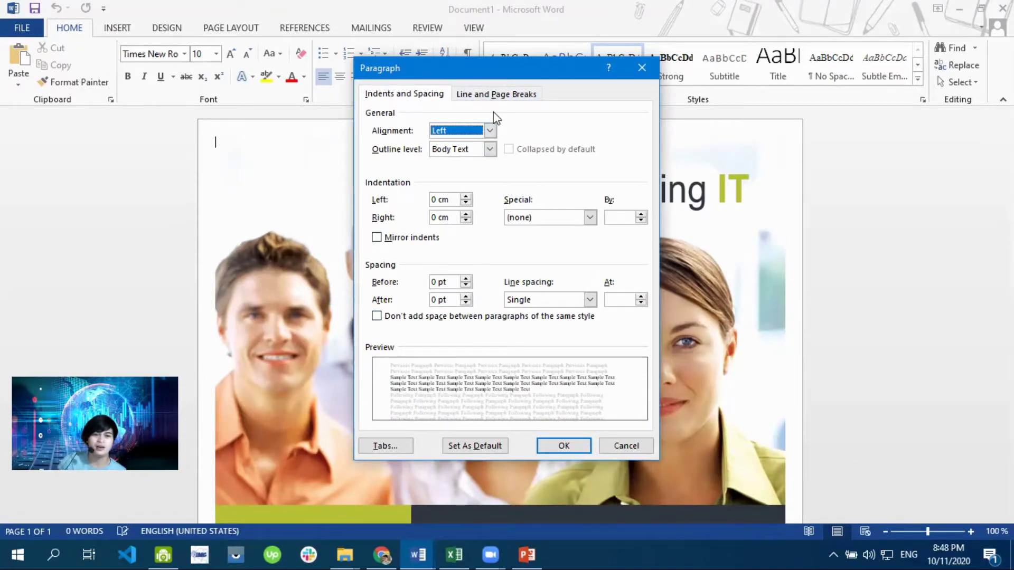
{"action": "left_click", "coordinate": [490, 95]}
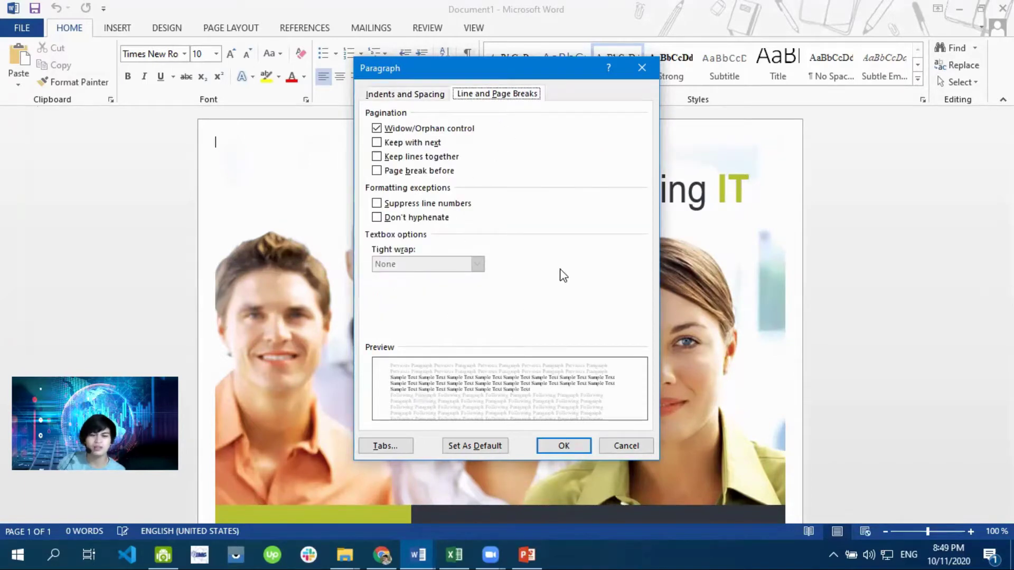
{"action": "left_click", "coordinate": [625, 452]}
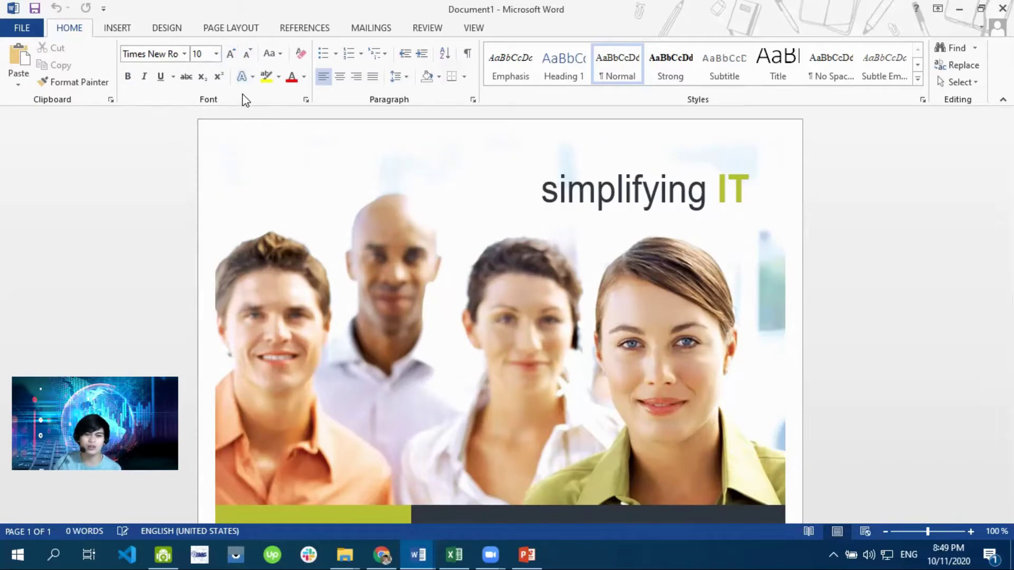
- Glance at the Text Effects choices, then bring up the Insert ribbon commands
{"action": "left_click", "coordinate": [251, 80]}
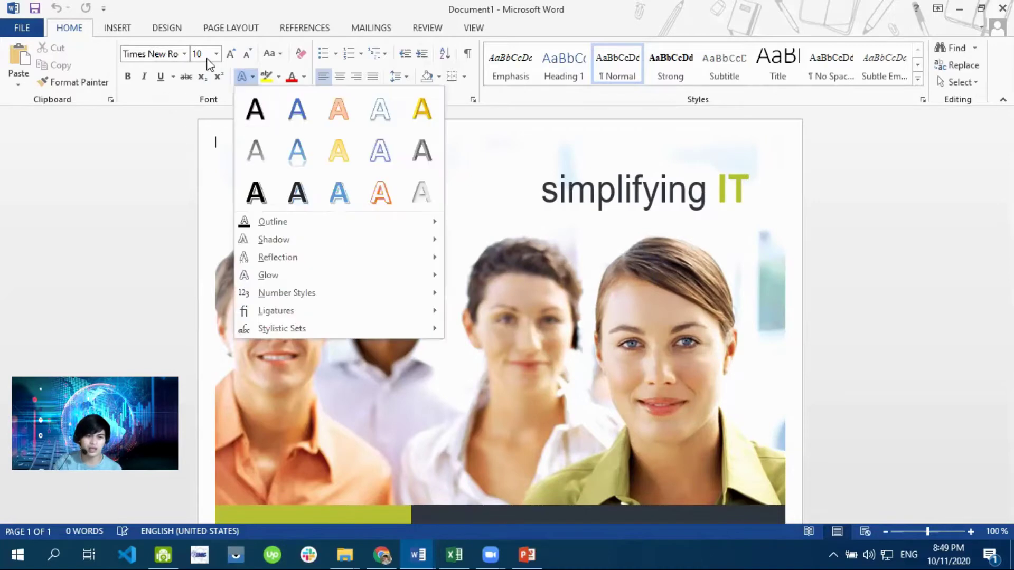
{"action": "left_click", "coordinate": [158, 105]}
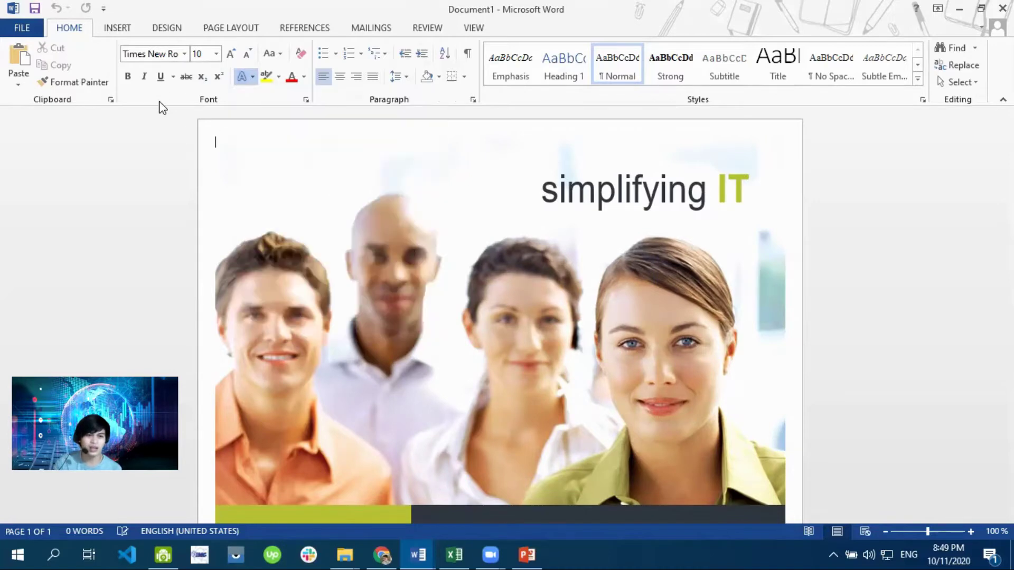
{"action": "left_click", "coordinate": [114, 29]}
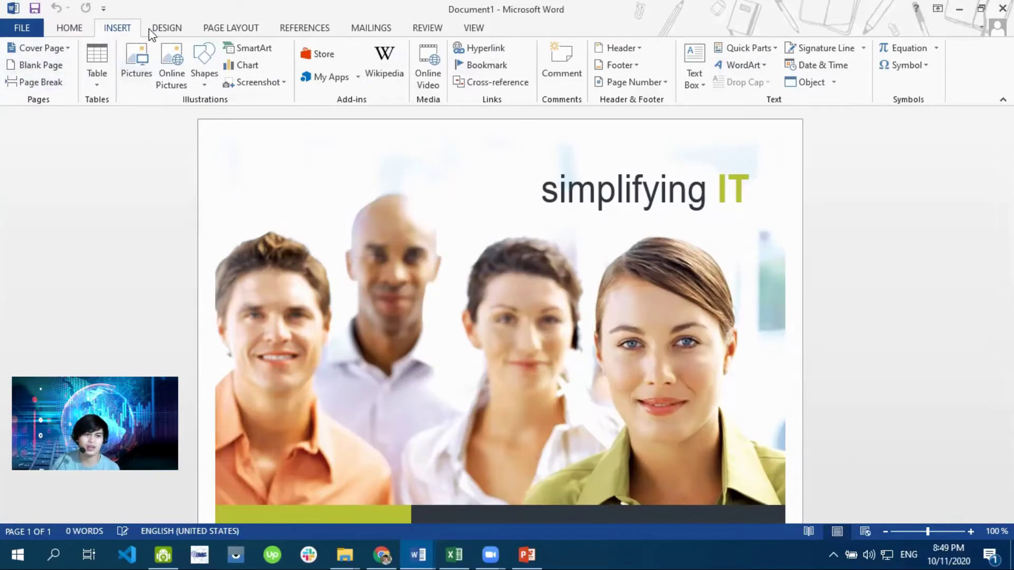
- Expand the Design tab's Style Set gallery, then close it without choosing a style
{"action": "left_click", "coordinate": [164, 31]}
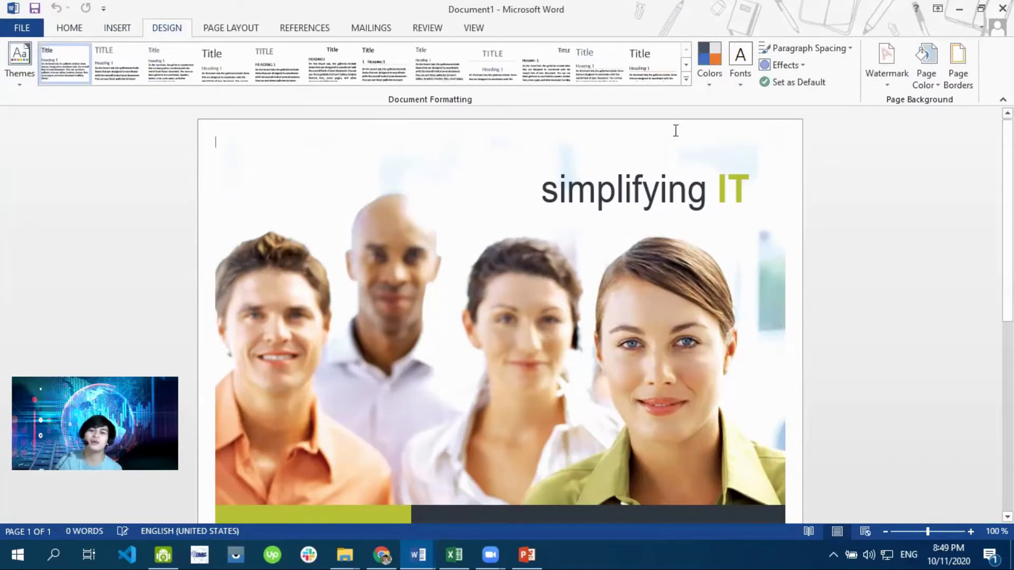
{"action": "left_click", "coordinate": [686, 79]}
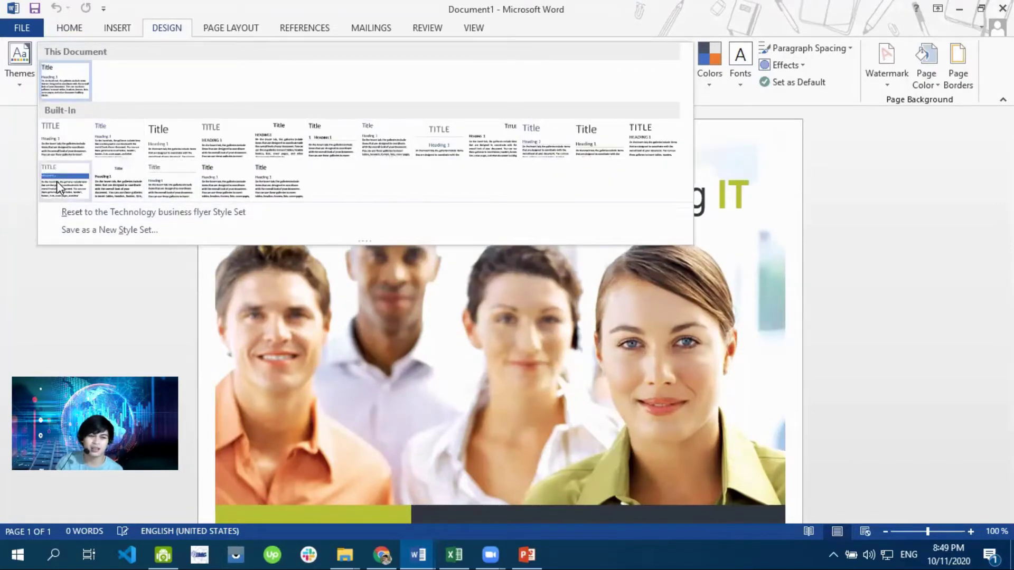
{"action": "scroll", "coordinate": [640, 363], "scroll_direction": "down", "scroll_amount": 8}
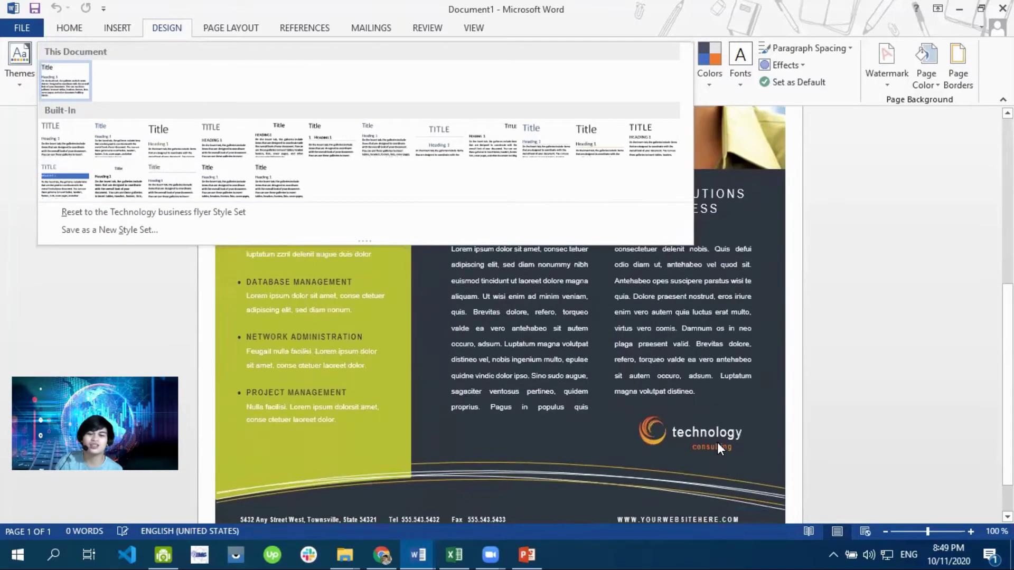
{"action": "left_click", "coordinate": [785, 459]}
- Scroll through the flyer's services, Information Technology Solutions text and contact footer, ending at the top
{"action": "scroll", "coordinate": [787, 463], "scroll_direction": "up", "scroll_amount": 10}
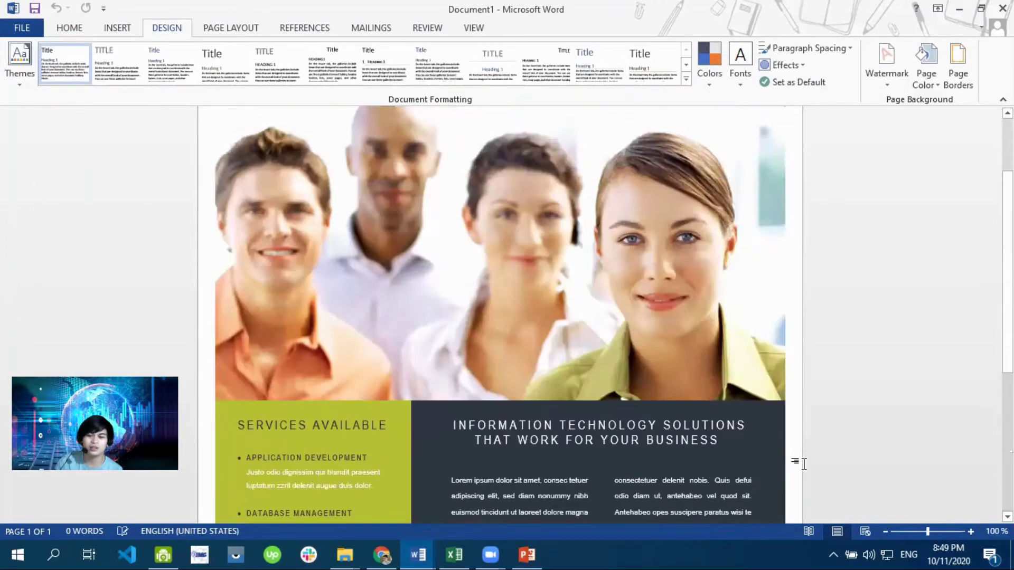
{"action": "scroll", "coordinate": [795, 465], "scroll_direction": "down", "scroll_amount": 4}
{"action": "scroll", "coordinate": [797, 466], "scroll_direction": "up", "scroll_amount": 4}
{"action": "scroll", "coordinate": [796, 466], "scroll_direction": "down", "scroll_amount": 5}
{"action": "scroll", "coordinate": [797, 466], "scroll_direction": "up", "scroll_amount": 5}
{"action": "scroll", "coordinate": [797, 466], "scroll_direction": "down", "scroll_amount": 4}
{"action": "scroll", "coordinate": [790, 477], "scroll_direction": "down", "scroll_amount": 2}
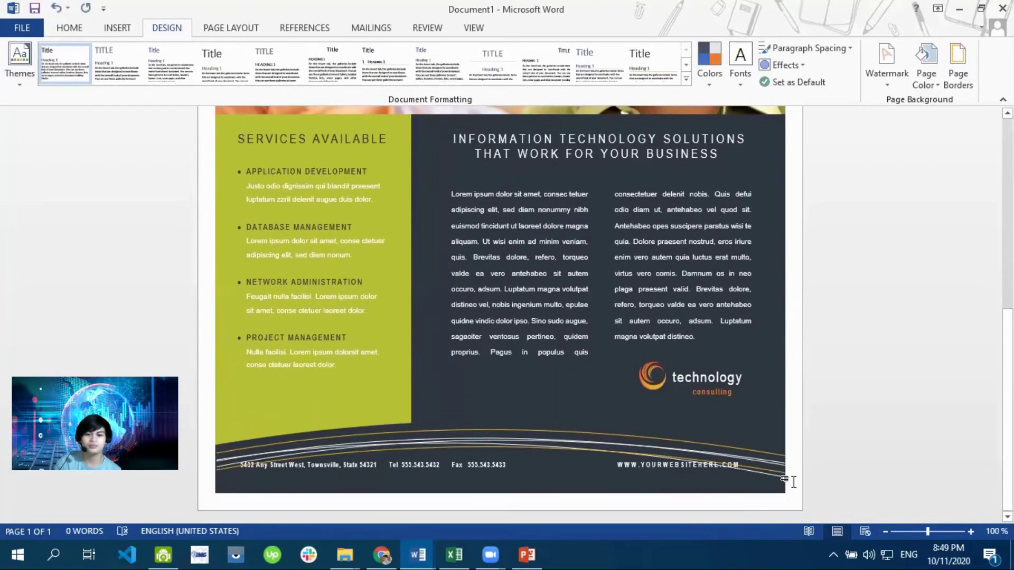
{"action": "scroll", "coordinate": [790, 478], "scroll_direction": "up", "scroll_amount": 6}
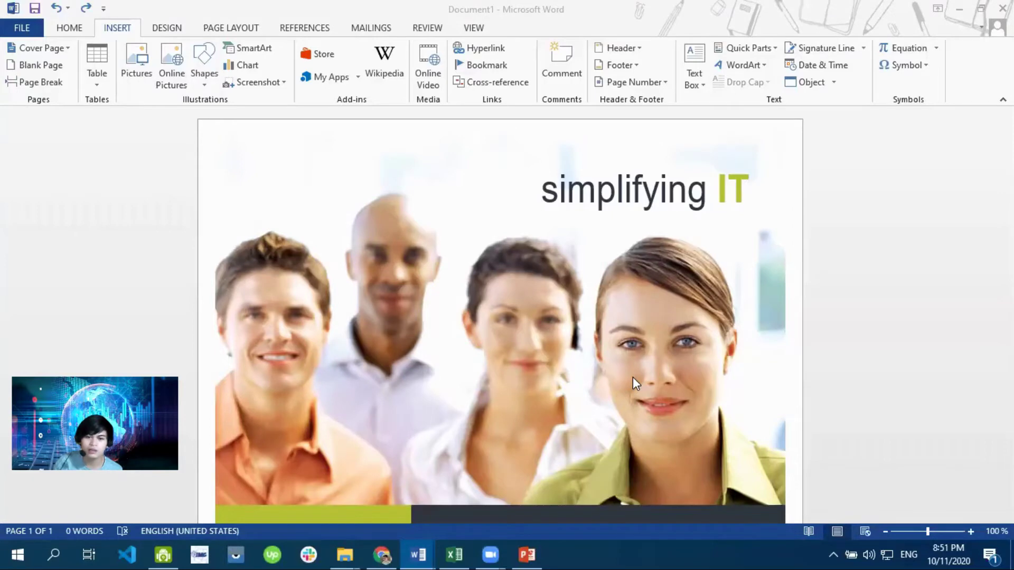
- Insert a blank page and a page break after the flyer, giving Document1 two pages
{"action": "scroll", "coordinate": [654, 492], "scroll_direction": "down", "scroll_amount": 4}
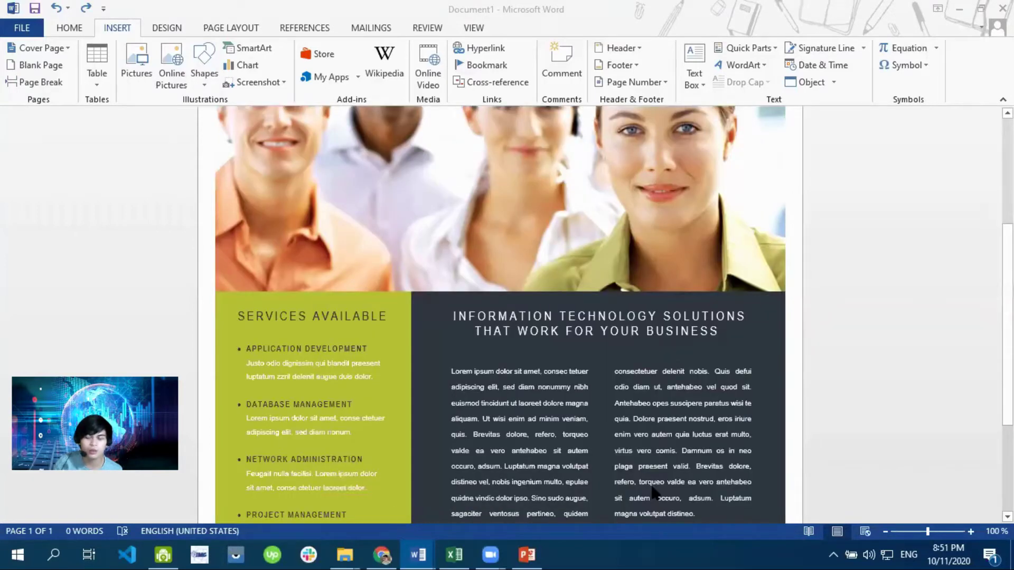
{"action": "scroll", "coordinate": [653, 492], "scroll_direction": "down", "scroll_amount": 3}
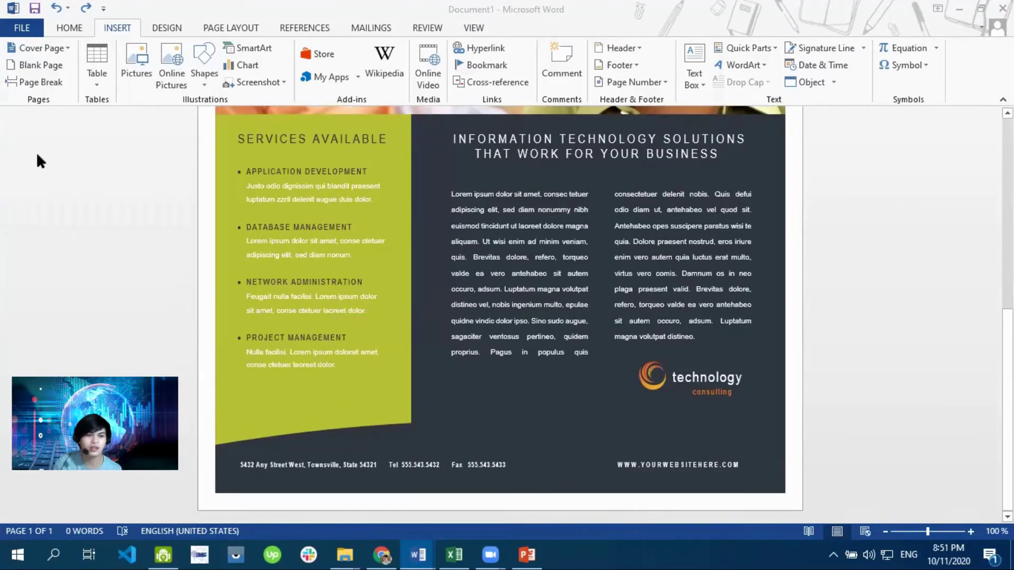
{"action": "left_click", "coordinate": [110, 35]}
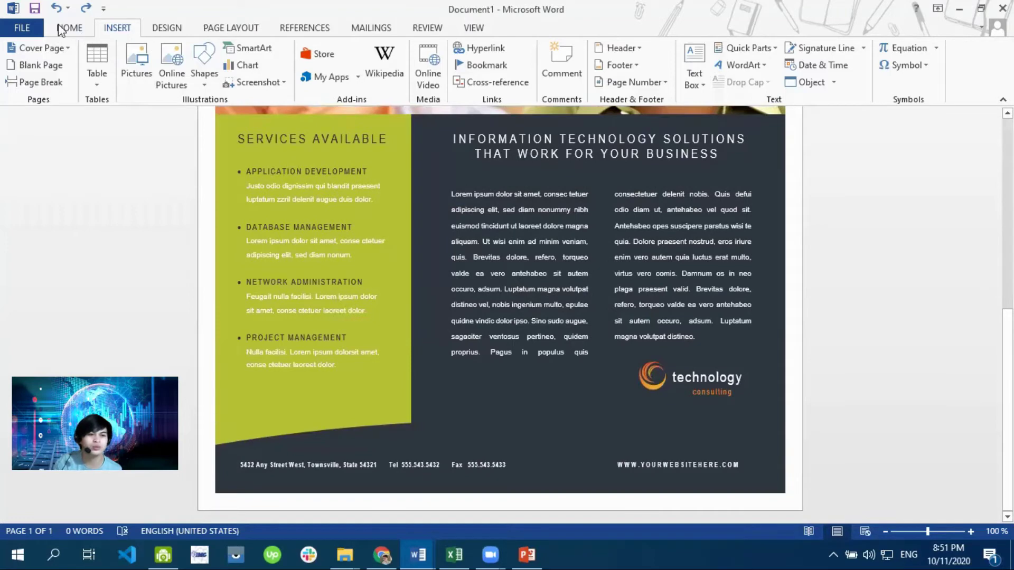
{"action": "left_click", "coordinate": [68, 28]}
{"action": "left_click", "coordinate": [117, 28]}
{"action": "scroll", "coordinate": [506, 239], "scroll_direction": "up", "scroll_amount": 1}
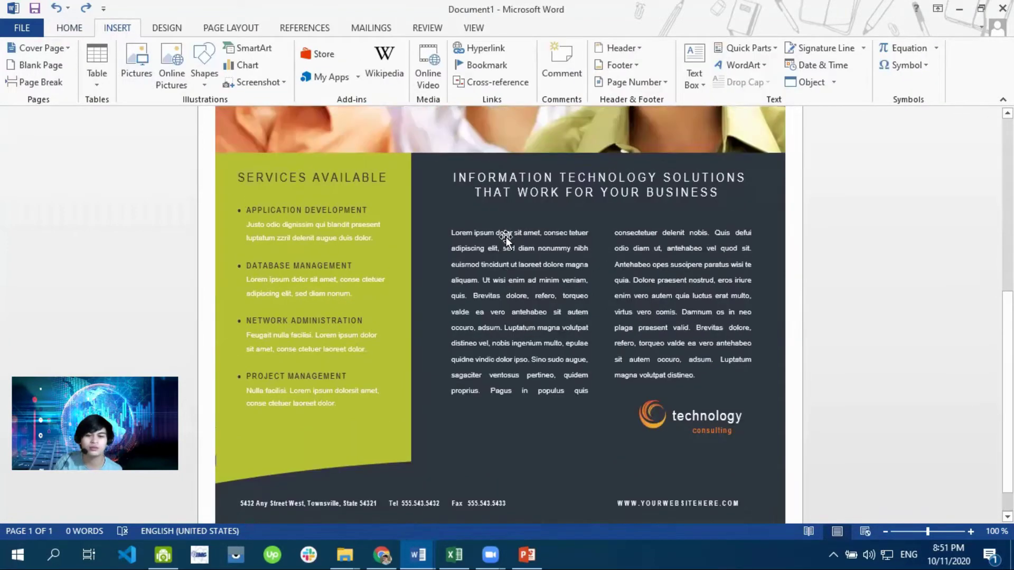
{"action": "scroll", "coordinate": [506, 239], "scroll_direction": "up", "scroll_amount": 4}
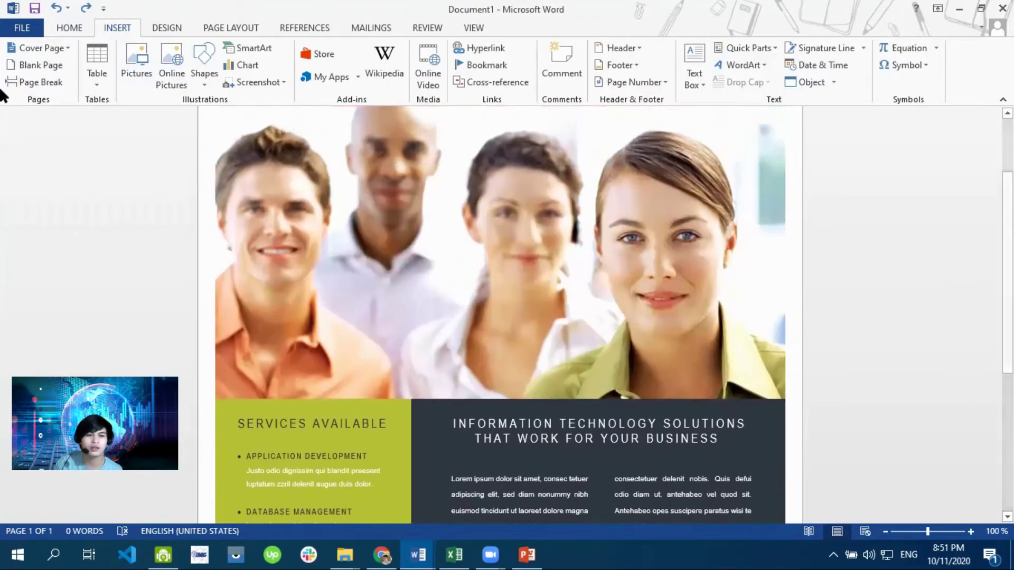
{"action": "left_click", "coordinate": [34, 66]}
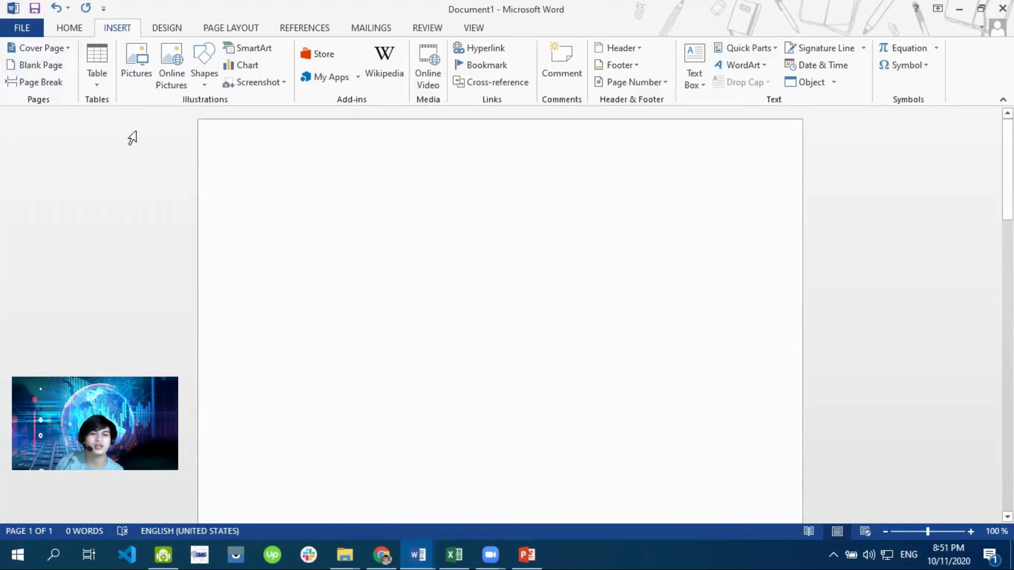
{"action": "left_click", "coordinate": [29, 81]}
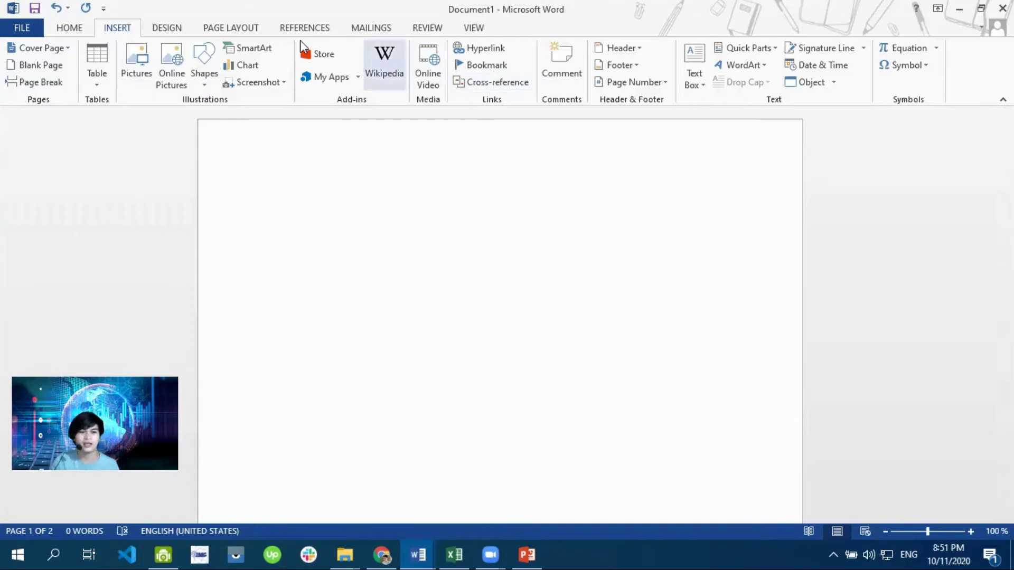
- Switch to Page Layout and review the Margins, Orientation and Size choices
{"action": "left_click", "coordinate": [174, 29]}
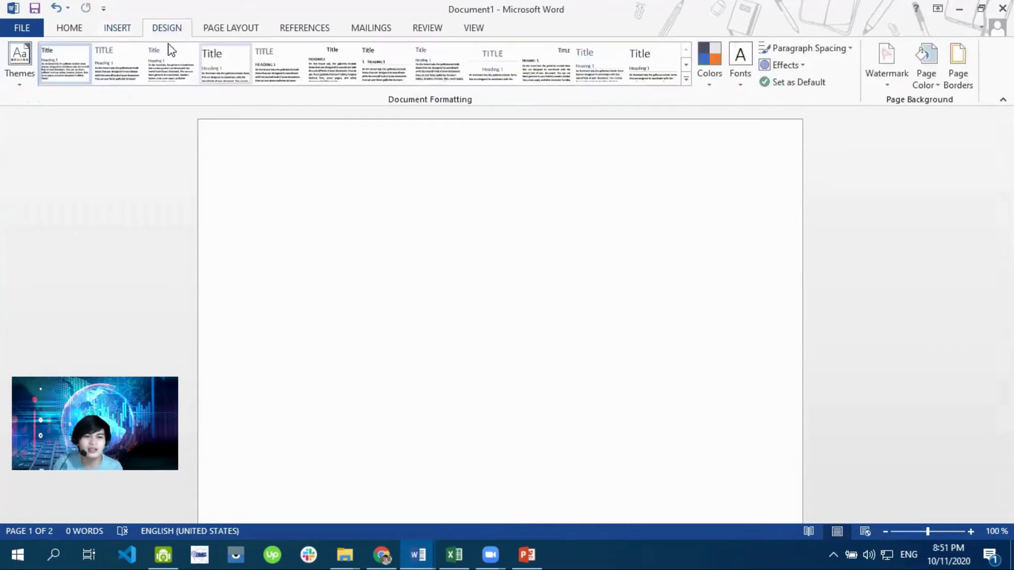
{"action": "left_click", "coordinate": [136, 30]}
{"action": "left_click", "coordinate": [163, 30]}
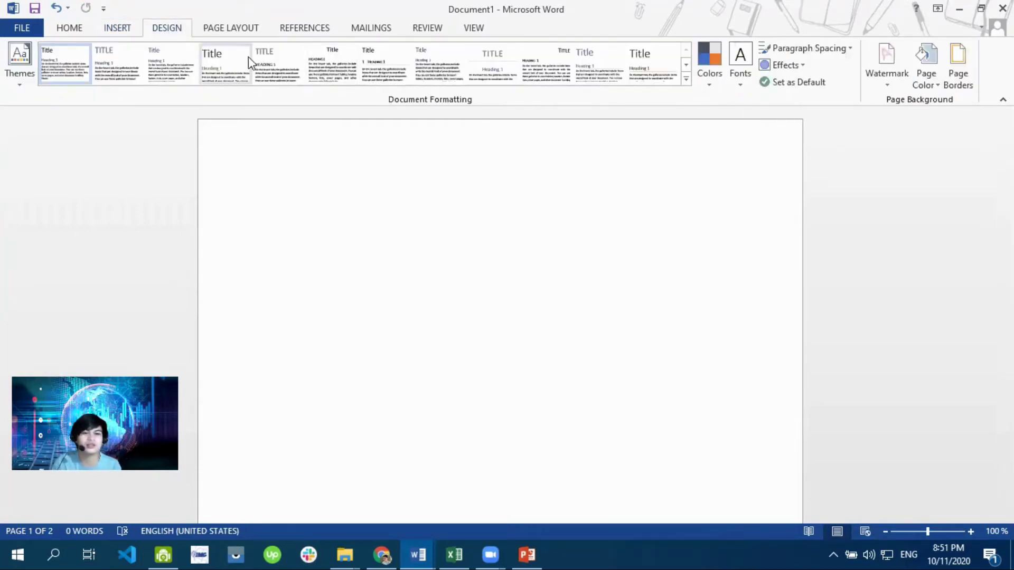
{"action": "left_click", "coordinate": [227, 28]}
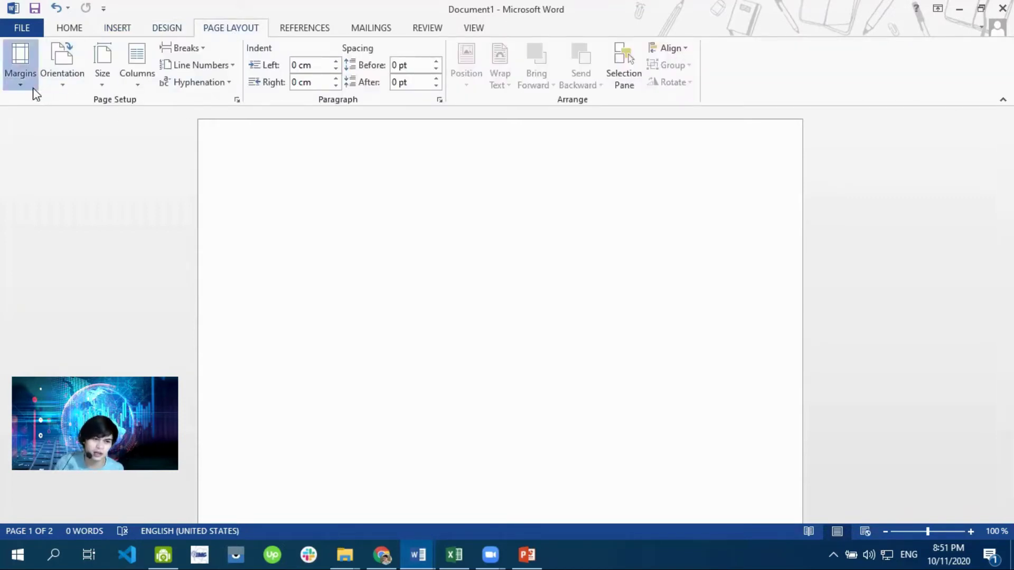
{"action": "left_click", "coordinate": [21, 64]}
{"action": "left_click", "coordinate": [58, 84]}
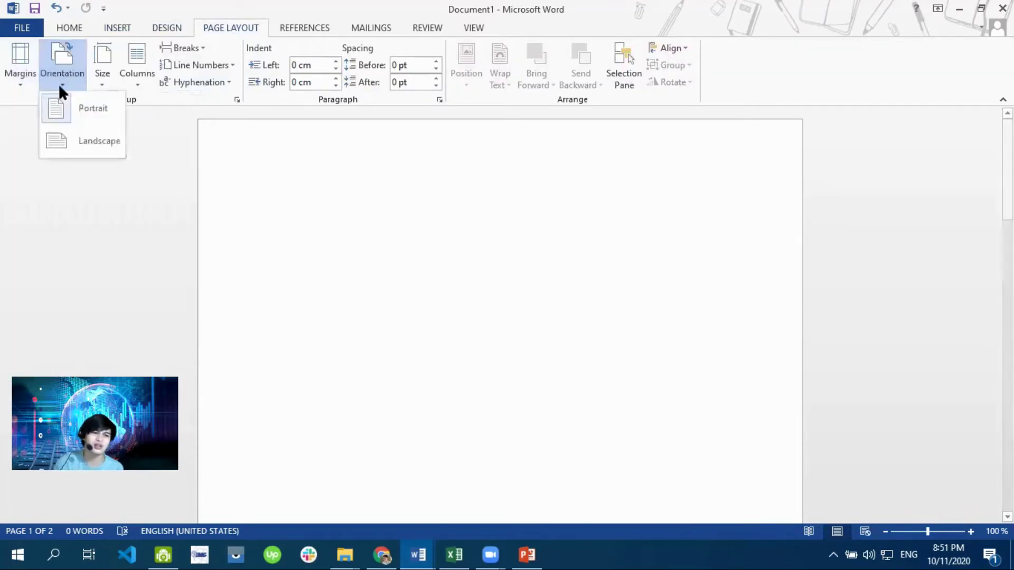
{"action": "left_click", "coordinate": [99, 86]}
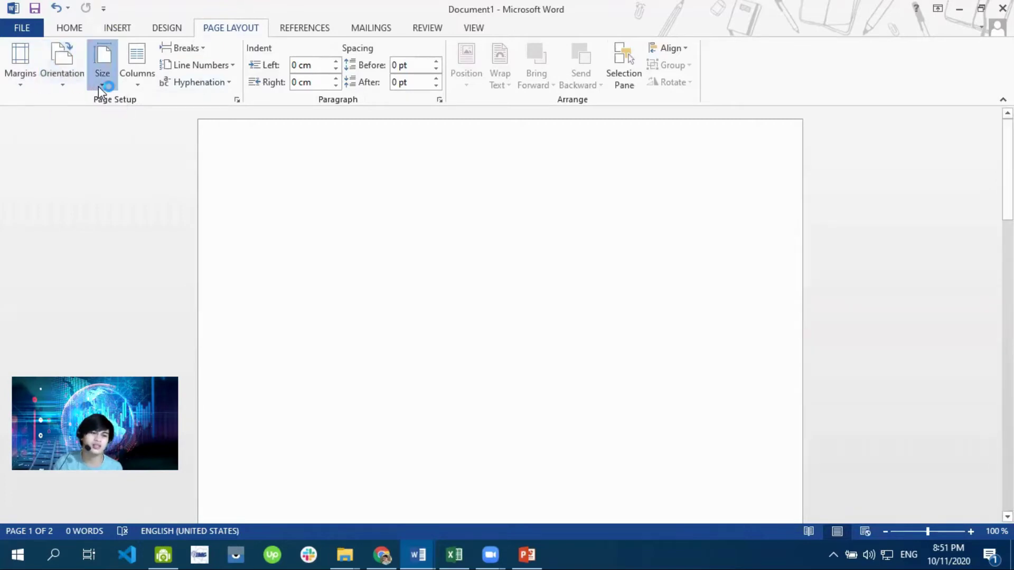
{"action": "left_click", "coordinate": [151, 88]}
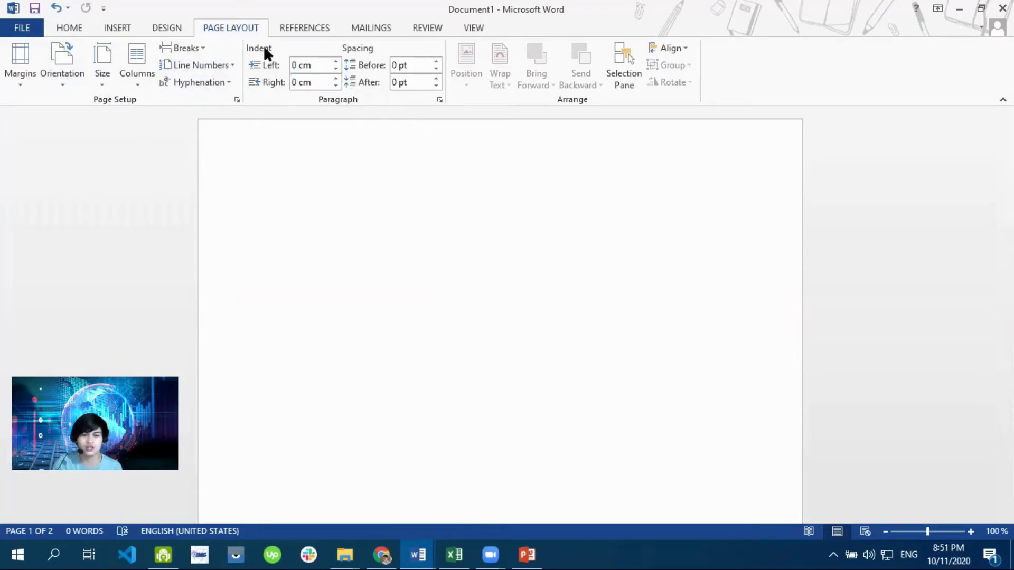
- On References, check the citation style list keeping APA, and view then close the Source Manager
{"action": "left_click", "coordinate": [309, 29]}
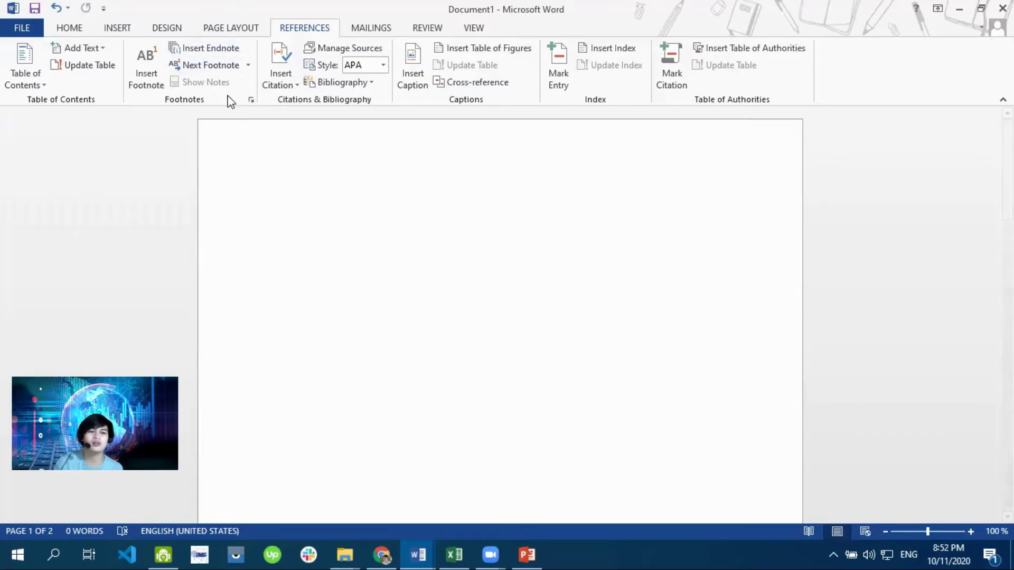
{"action": "left_click", "coordinate": [358, 67]}
{"action": "left_click", "coordinate": [384, 65]}
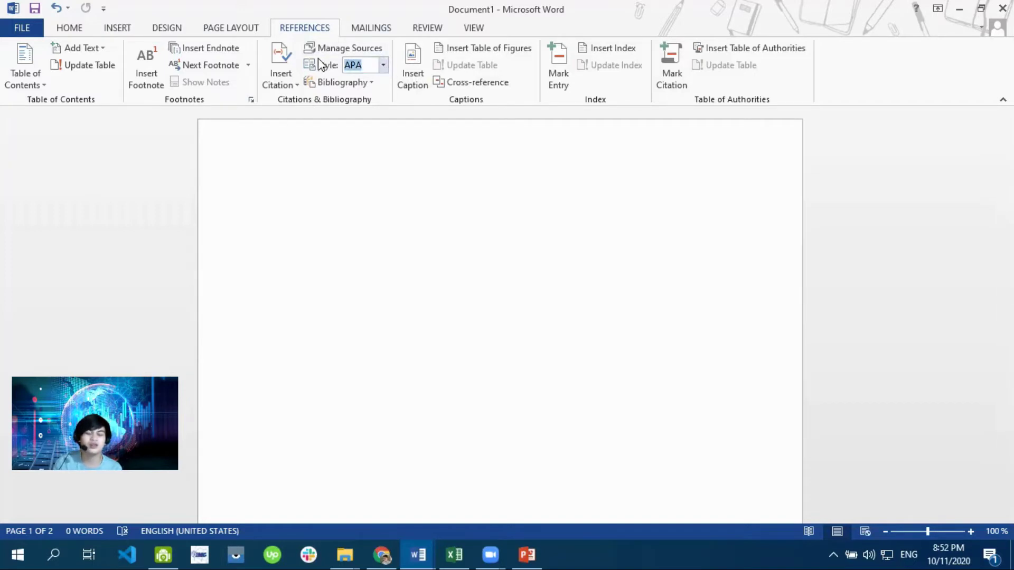
{"action": "left_click", "coordinate": [343, 109]}
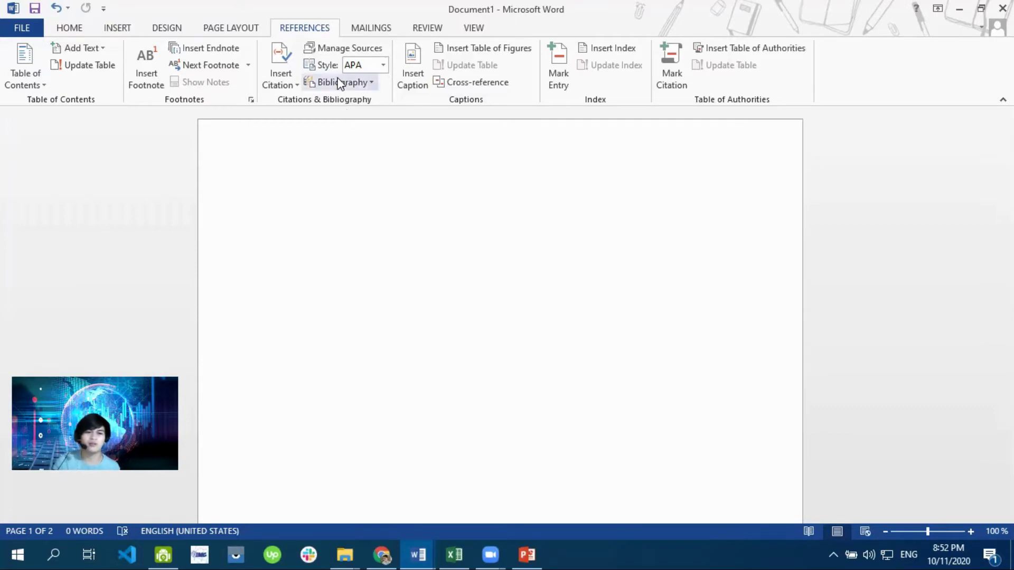
{"action": "left_click", "coordinate": [382, 64]}
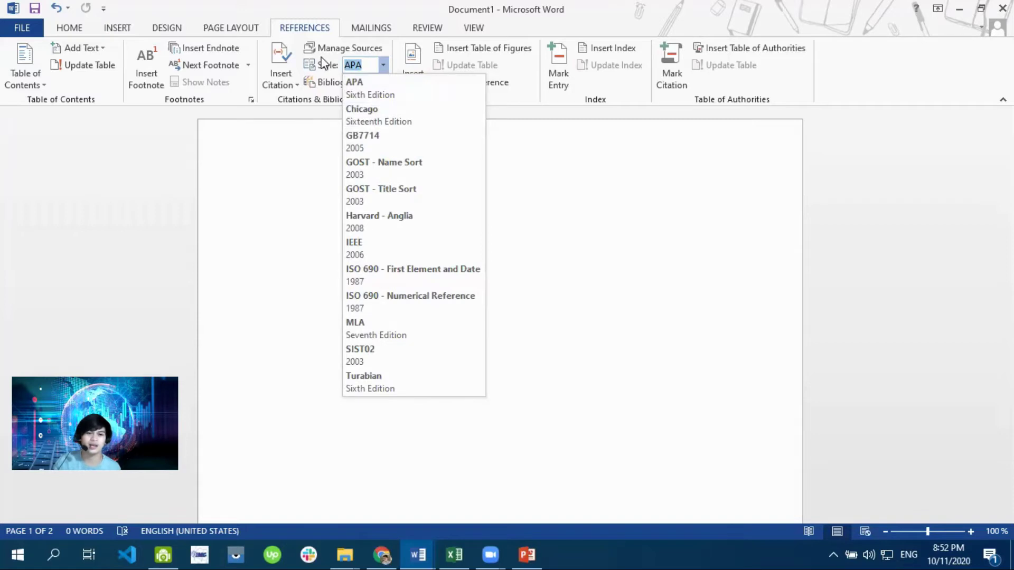
{"action": "left_click", "coordinate": [333, 70]}
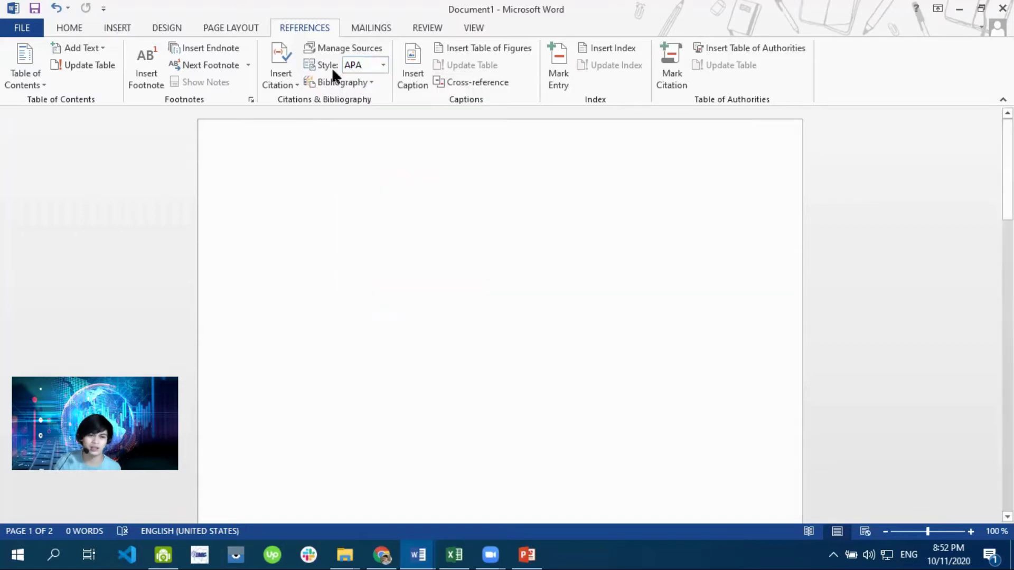
{"action": "left_click", "coordinate": [357, 50]}
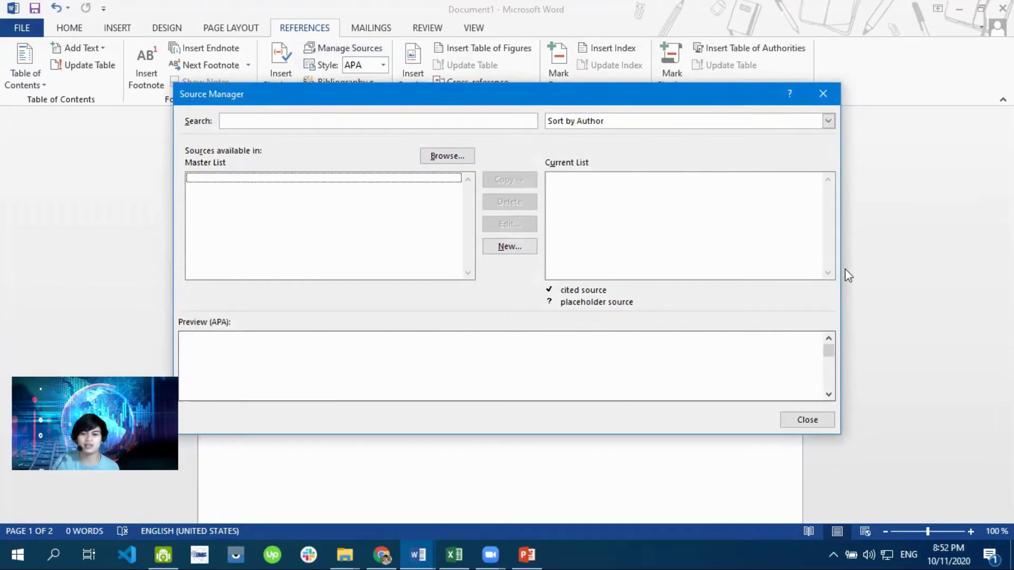
{"action": "left_click", "coordinate": [802, 420]}
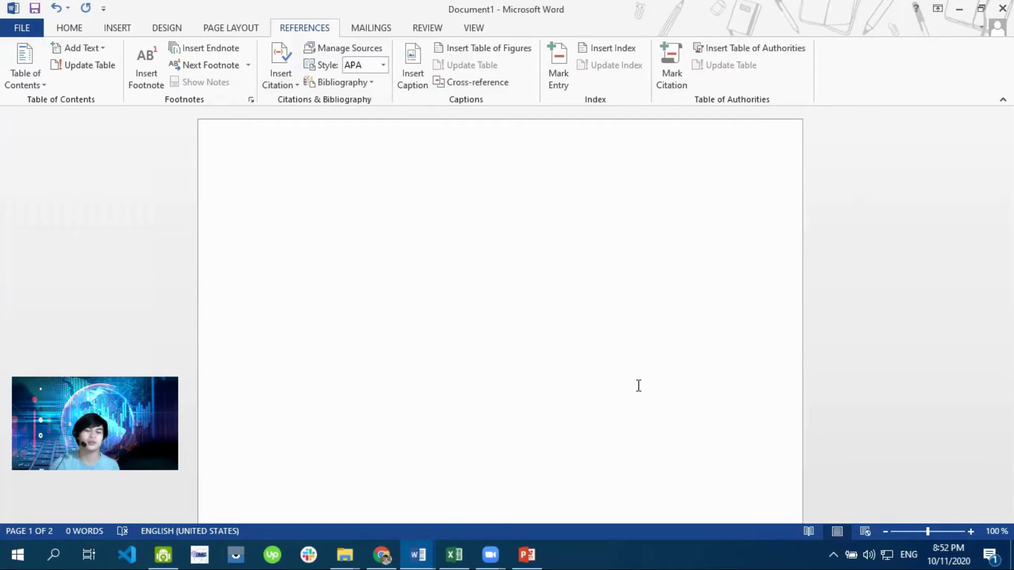
- Look over the Mailings, Review and View tabs, then return to the Home formatting commands
{"action": "left_click", "coordinate": [372, 28]}
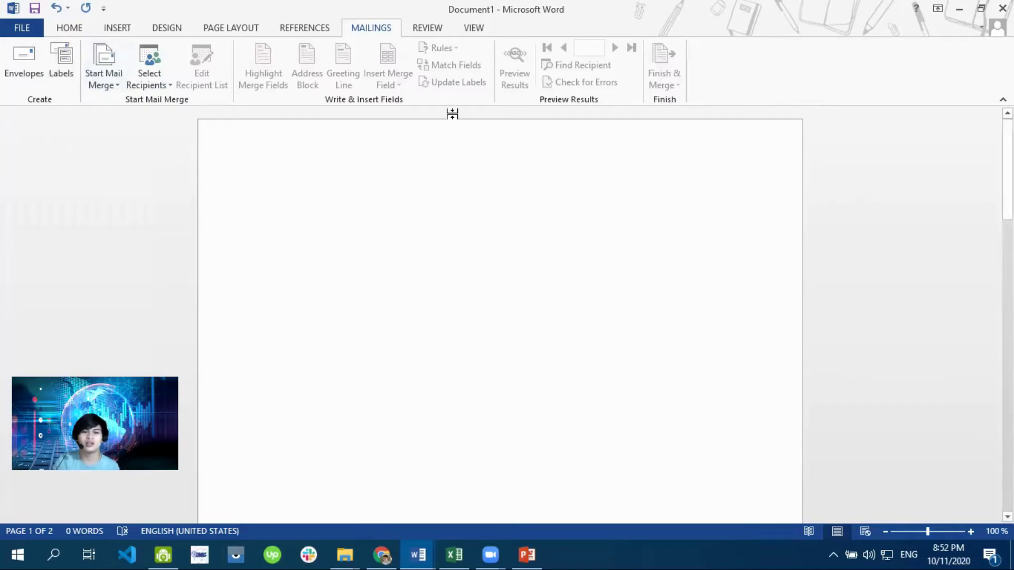
{"action": "left_click", "coordinate": [446, 29]}
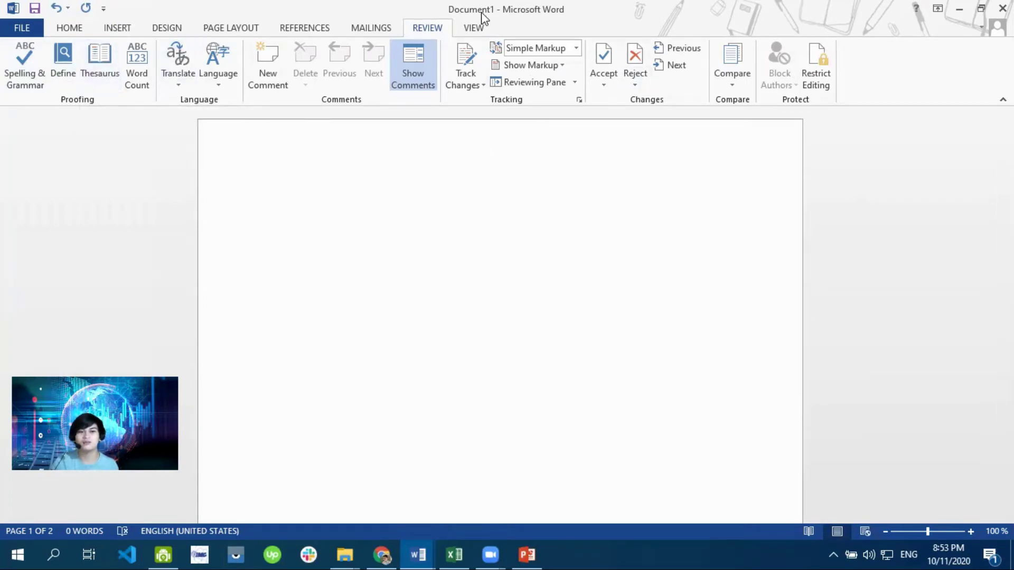
{"action": "left_click", "coordinate": [474, 31]}
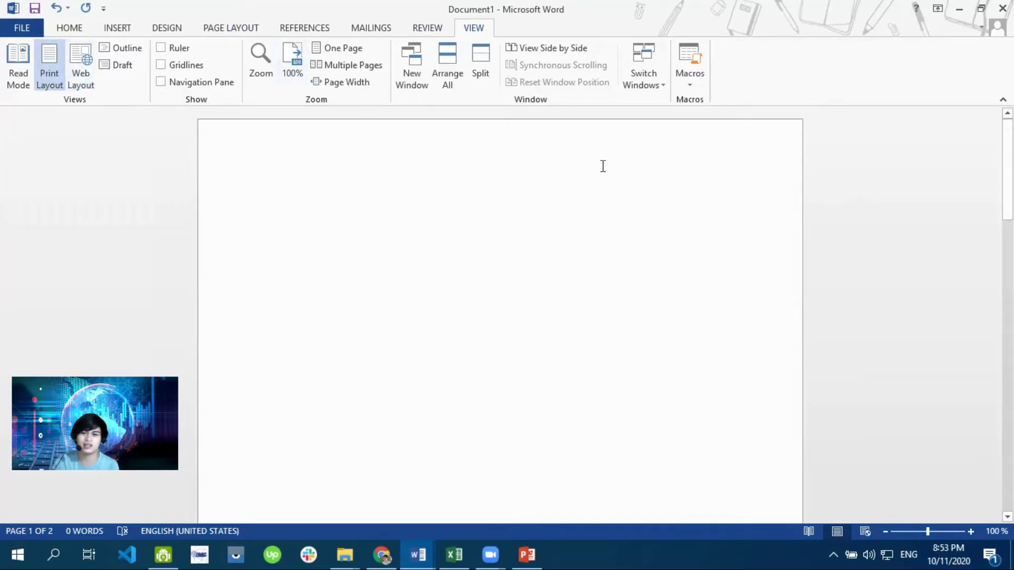
{"action": "left_click", "coordinate": [69, 28]}
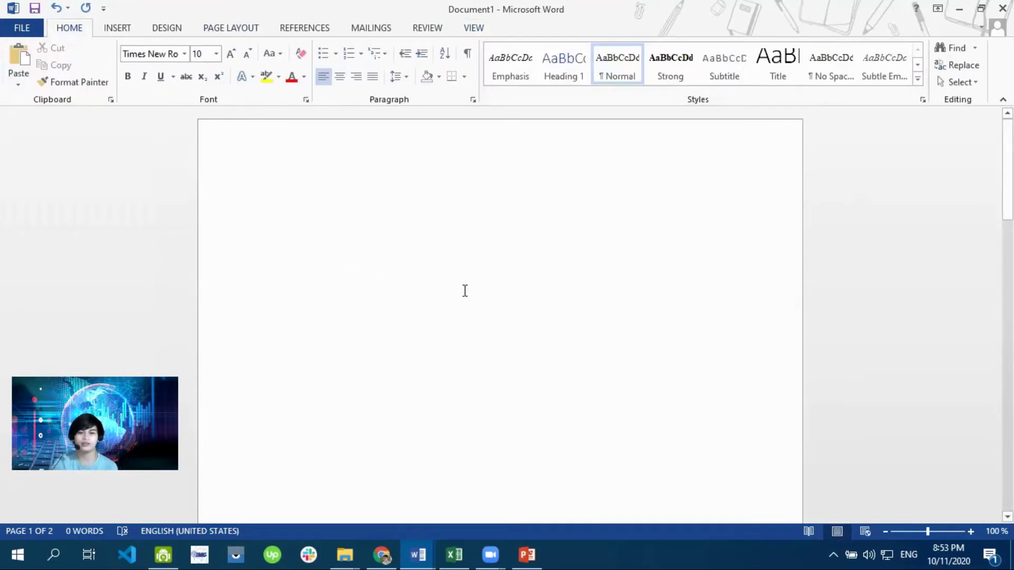
{"action": "scroll", "coordinate": [493, 285], "scroll_direction": "down", "scroll_amount": 10}
{"action": "scroll", "coordinate": [493, 285], "scroll_direction": "up", "scroll_amount": 7}
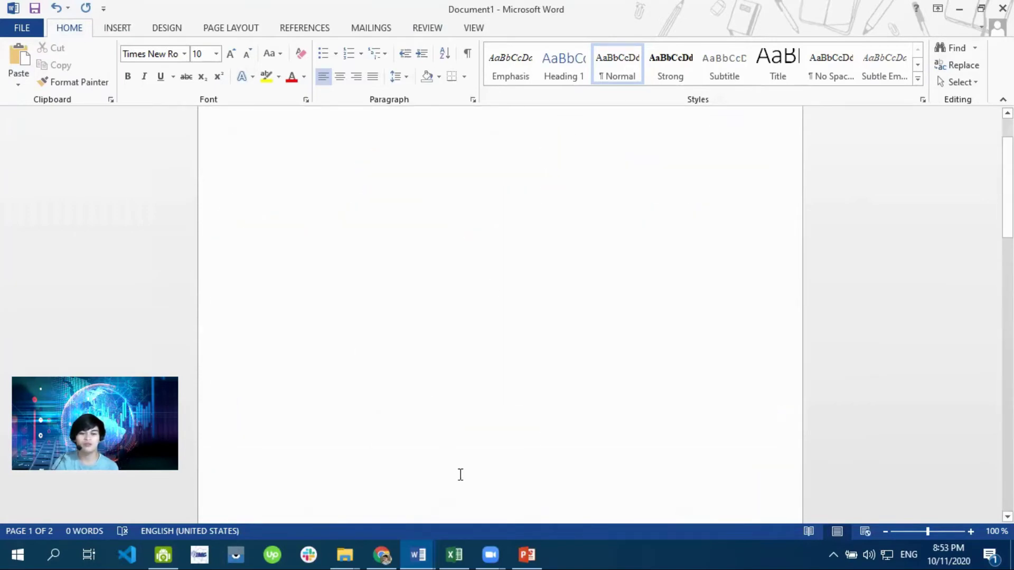
- Browse Excel's start-screen workbook templates: calendars, budgets, invoices, schedules and inventory
{"action": "left_click", "coordinate": [470, 551]}
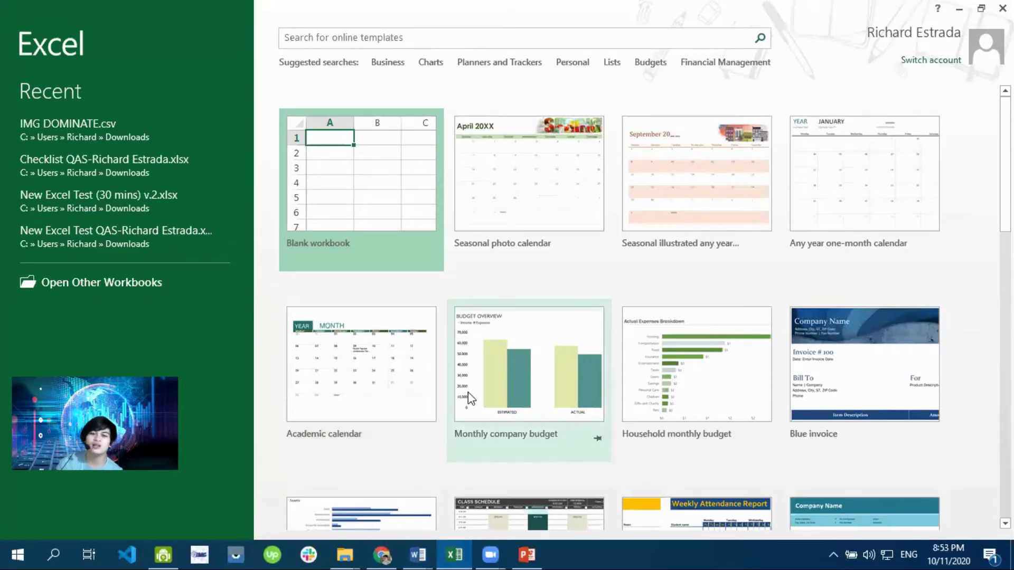
{"action": "scroll", "coordinate": [470, 394], "scroll_direction": "down", "scroll_amount": 3}
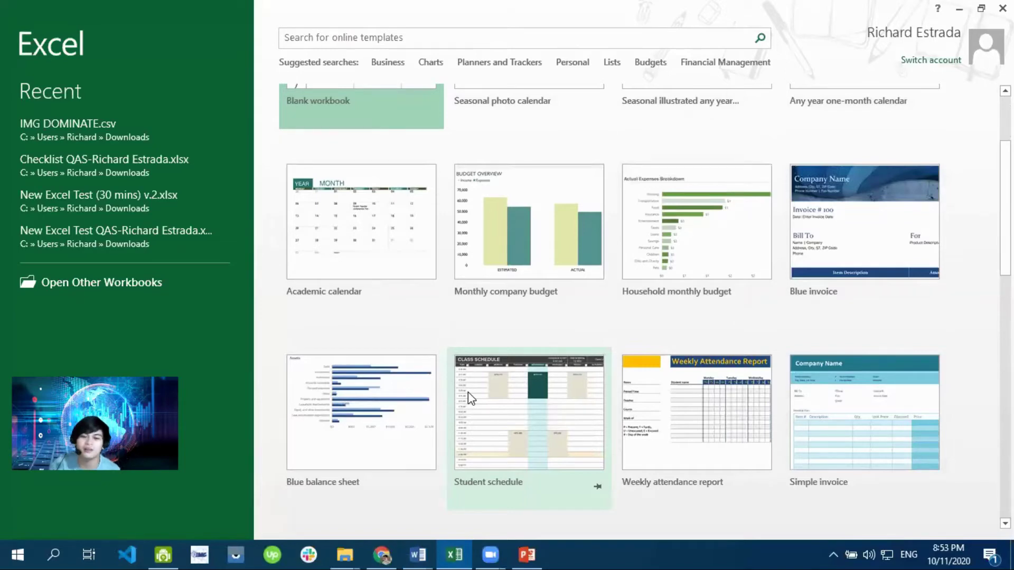
{"action": "scroll", "coordinate": [597, 407], "scroll_direction": "down", "scroll_amount": 5}
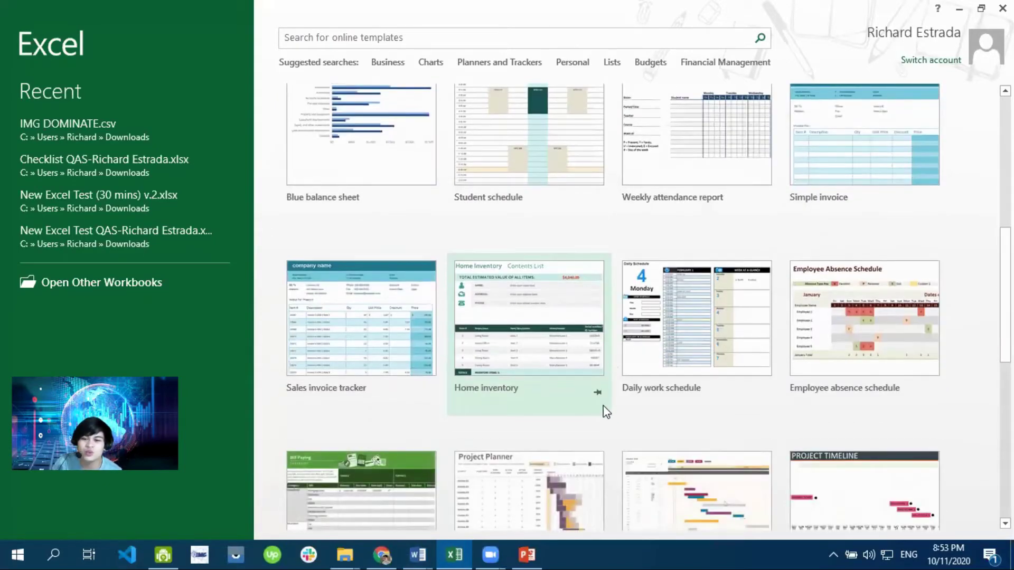
{"action": "scroll", "coordinate": [604, 408], "scroll_direction": "down", "scroll_amount": 3}
{"action": "scroll", "coordinate": [607, 410], "scroll_direction": "up", "scroll_amount": 10}
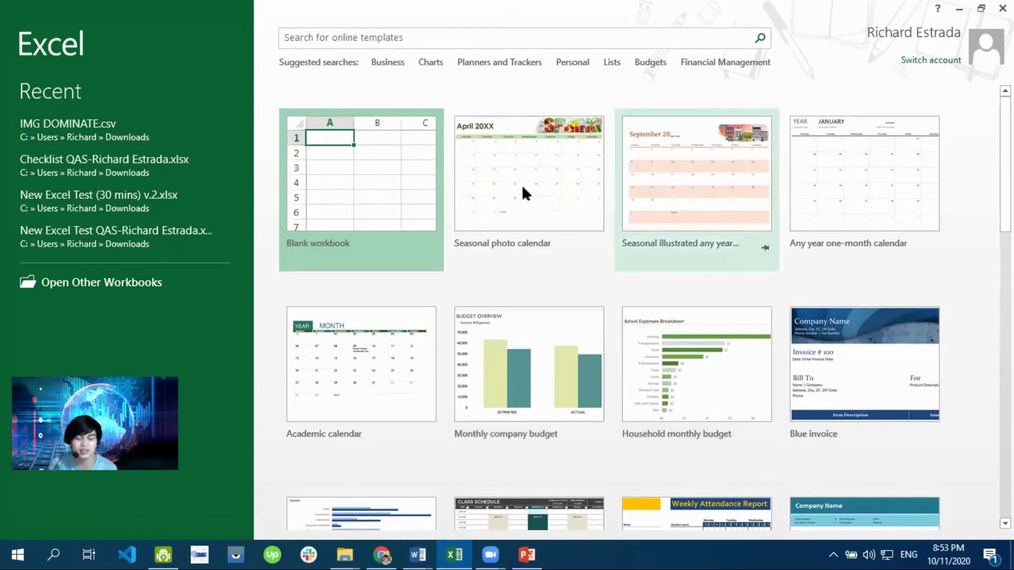
{"action": "scroll", "coordinate": [588, 274], "scroll_direction": "down", "scroll_amount": 6}
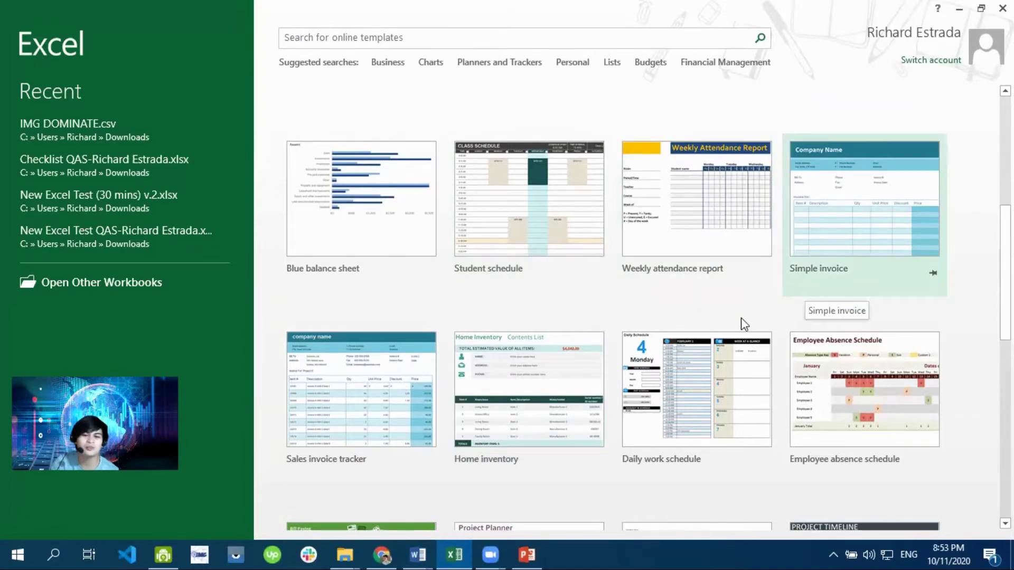
{"action": "scroll", "coordinate": [589, 372], "scroll_direction": "down", "scroll_amount": 1}
{"action": "scroll", "coordinate": [588, 365], "scroll_direction": "down", "scroll_amount": 3}
{"action": "scroll", "coordinate": [592, 367], "scroll_direction": "up", "scroll_amount": 10}
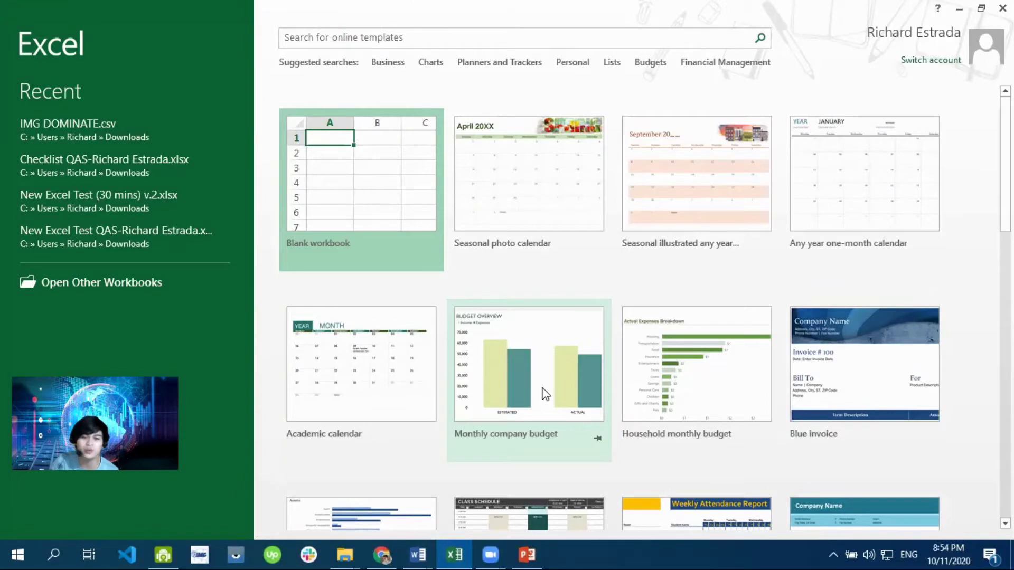
{"action": "scroll", "coordinate": [545, 394], "scroll_direction": "down", "scroll_amount": 5}
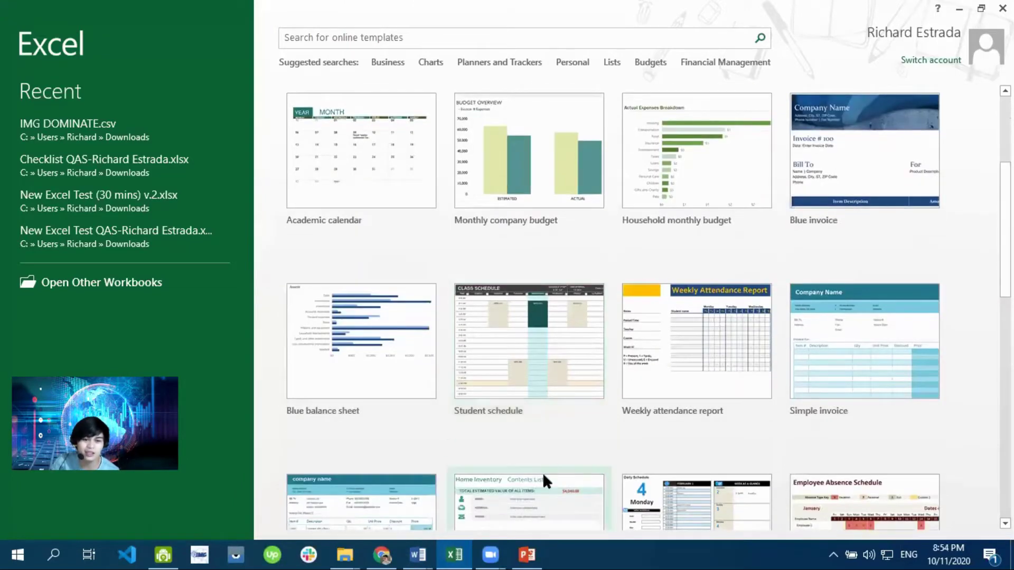
{"action": "scroll", "coordinate": [546, 491], "scroll_direction": "down", "scroll_amount": 3}
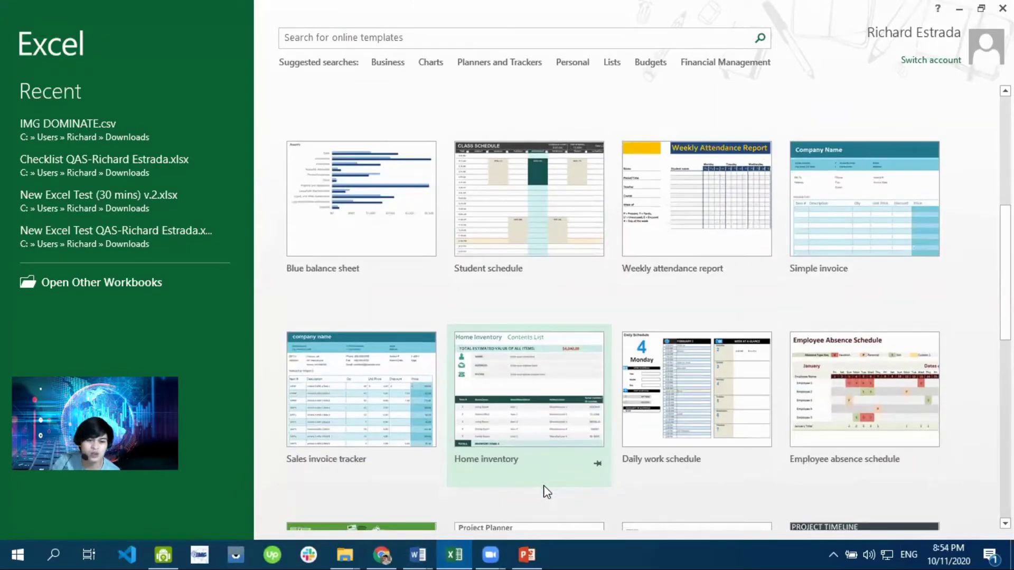
- Create a workbook from the Sales invoice tracker template and look over its About sheet
{"action": "left_click", "coordinate": [397, 430]}
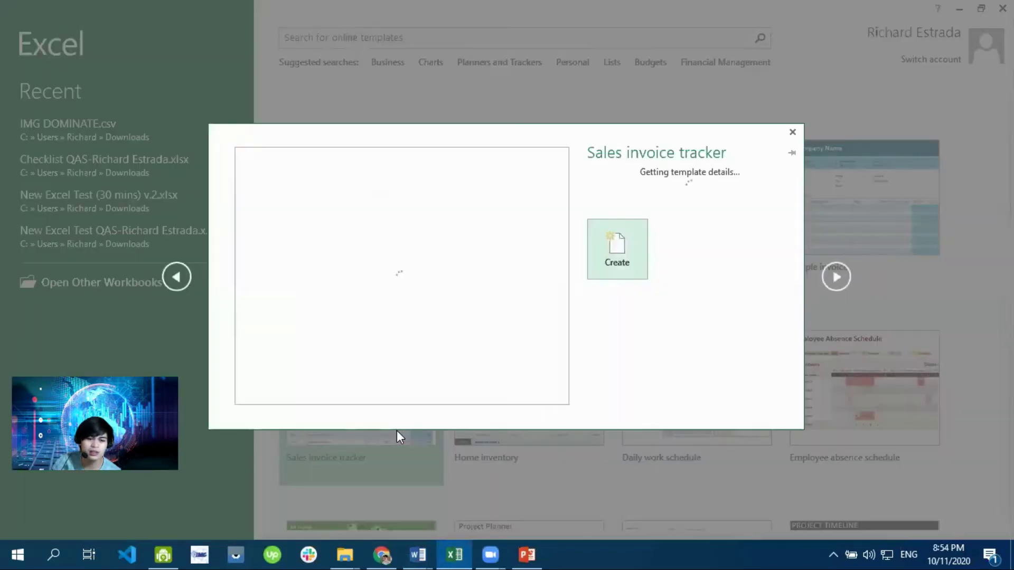
{"action": "left_click", "coordinate": [616, 370]}
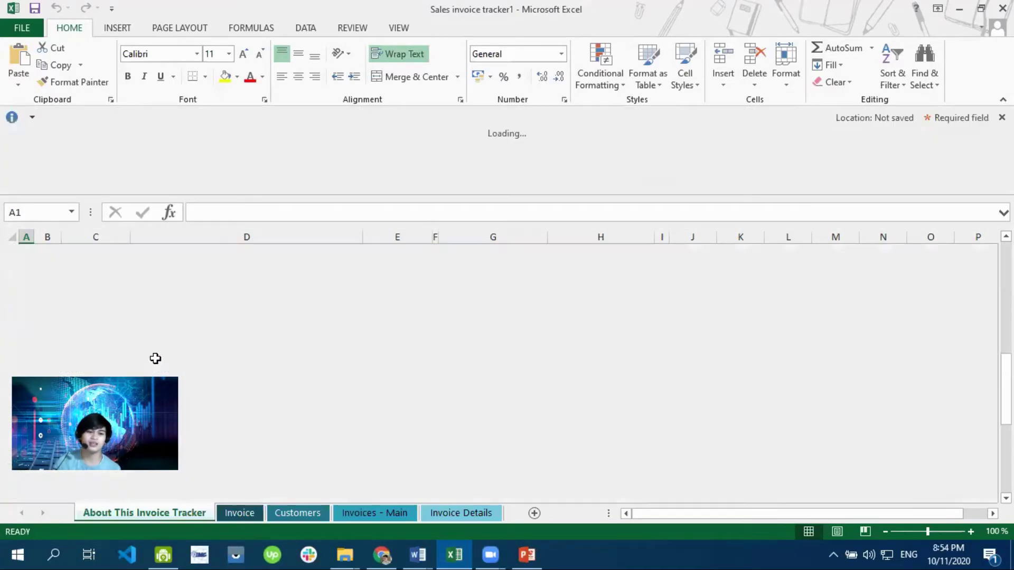
{"action": "scroll", "coordinate": [154, 357], "scroll_direction": "down", "scroll_amount": 10}
{"action": "scroll", "coordinate": [370, 403], "scroll_direction": "up", "scroll_amount": 10}
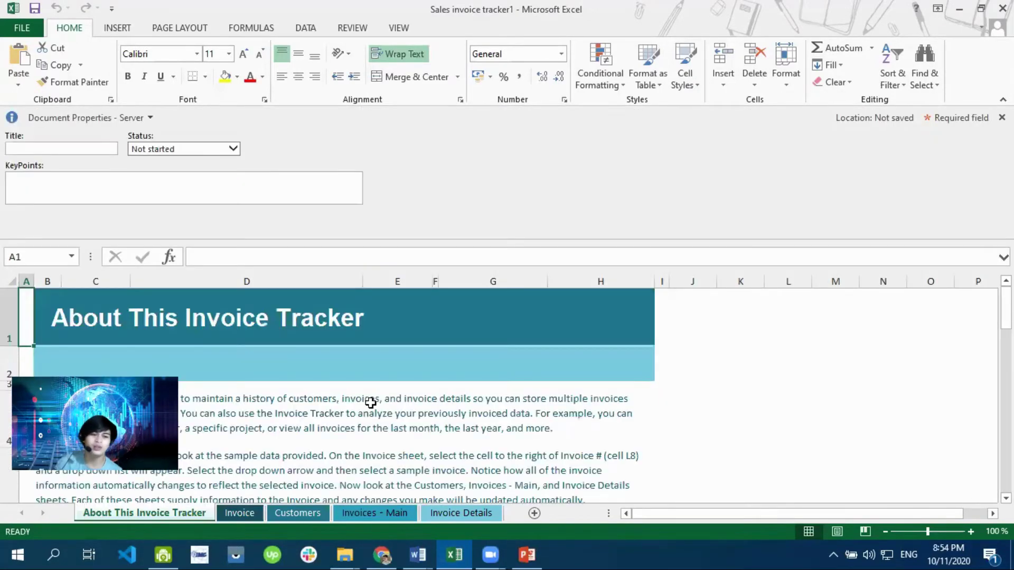
{"action": "scroll", "coordinate": [412, 428], "scroll_direction": "down", "scroll_amount": 12}
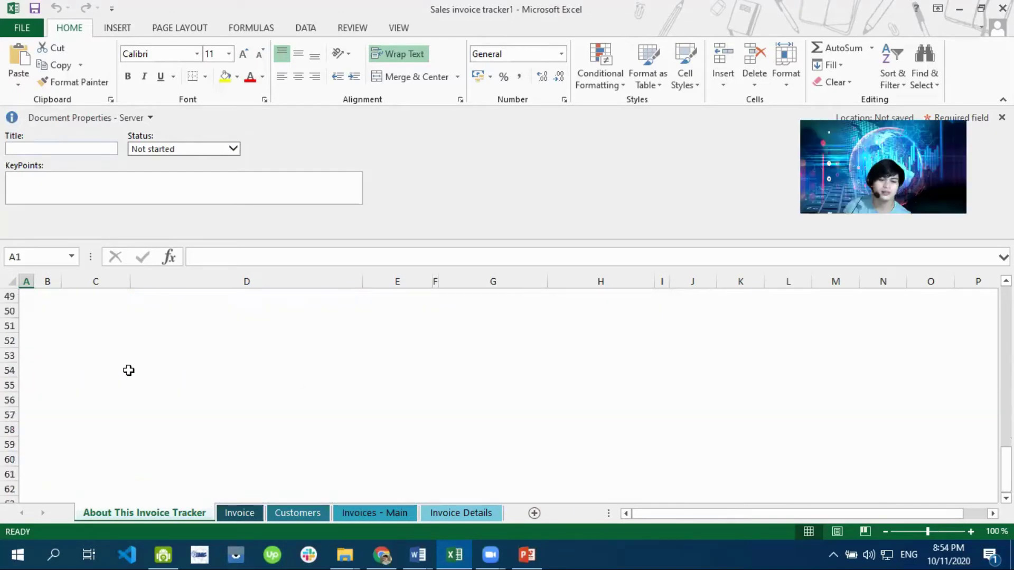
- Review the Invoice sheet, select invoice number 3-456-2 in G4, then view Invoices - Main
{"action": "key", "text": "ctrl+Page_Down"}
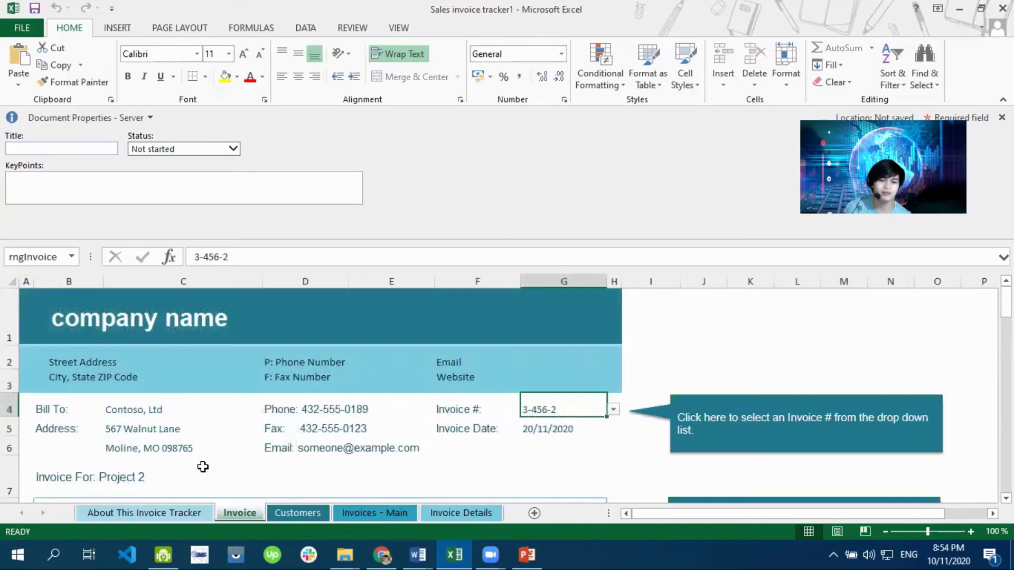
{"action": "scroll", "coordinate": [265, 467], "scroll_direction": "down", "scroll_amount": 2}
{"action": "scroll", "coordinate": [201, 467], "scroll_direction": "up", "scroll_amount": 2}
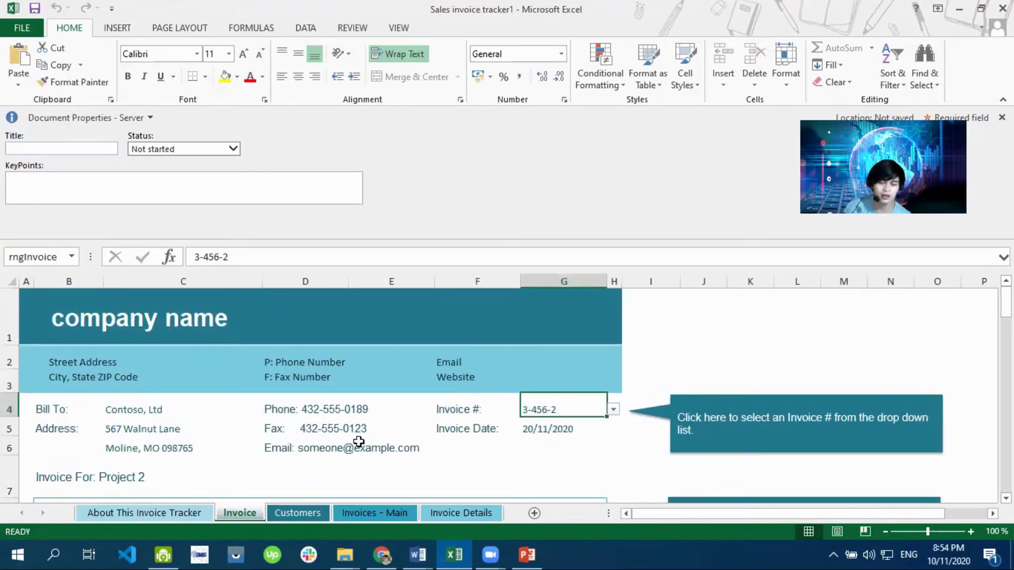
{"action": "scroll", "coordinate": [361, 442], "scroll_direction": "down", "scroll_amount": 2}
{"action": "scroll", "coordinate": [569, 425], "scroll_direction": "down", "scroll_amount": 6}
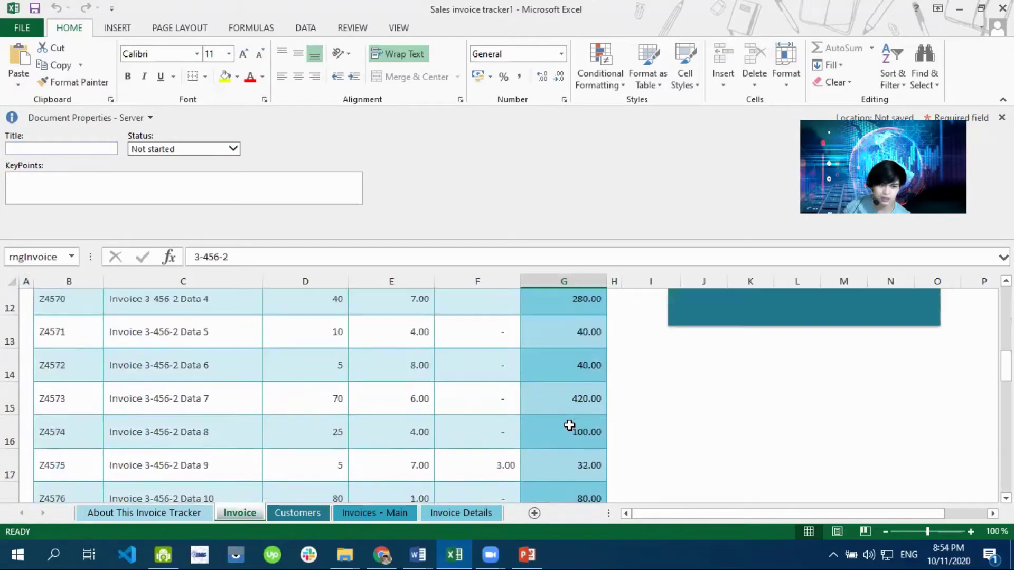
{"action": "scroll", "coordinate": [570, 425], "scroll_direction": "up", "scroll_amount": 7}
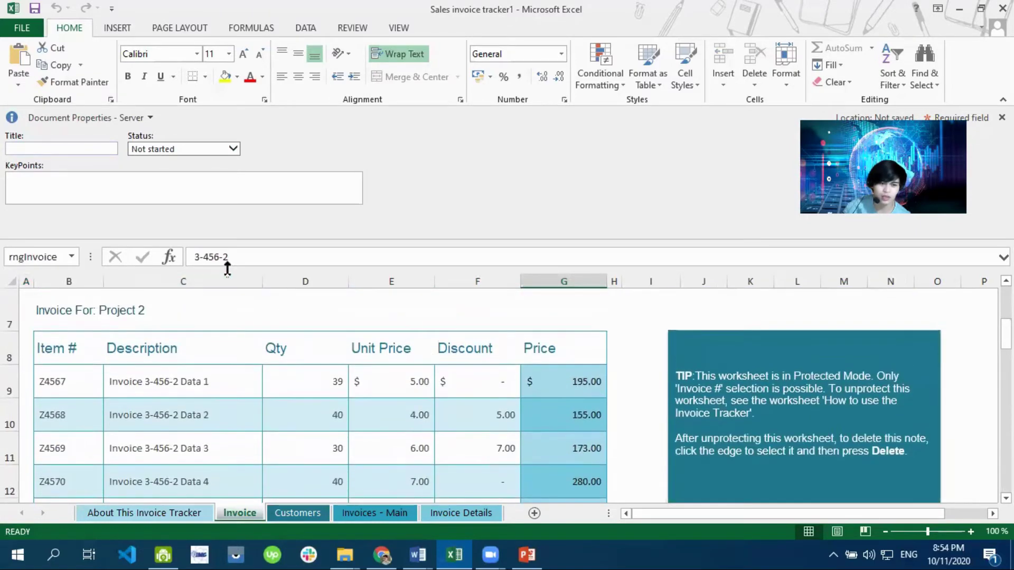
{"action": "left_click", "coordinate": [229, 259]}
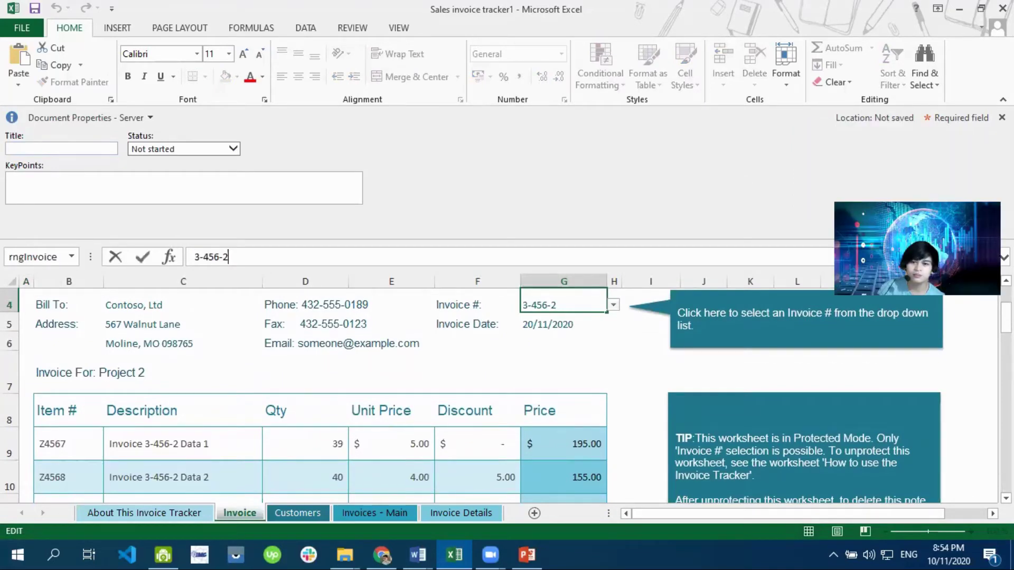
{"action": "triple_click", "coordinate": [457, 250]}
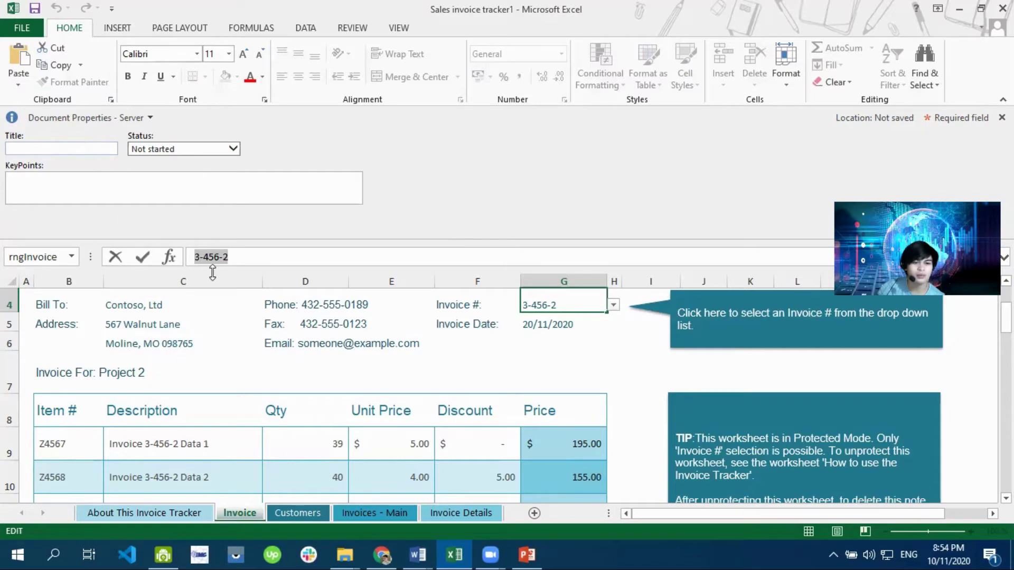
{"action": "left_click", "coordinate": [375, 512]}
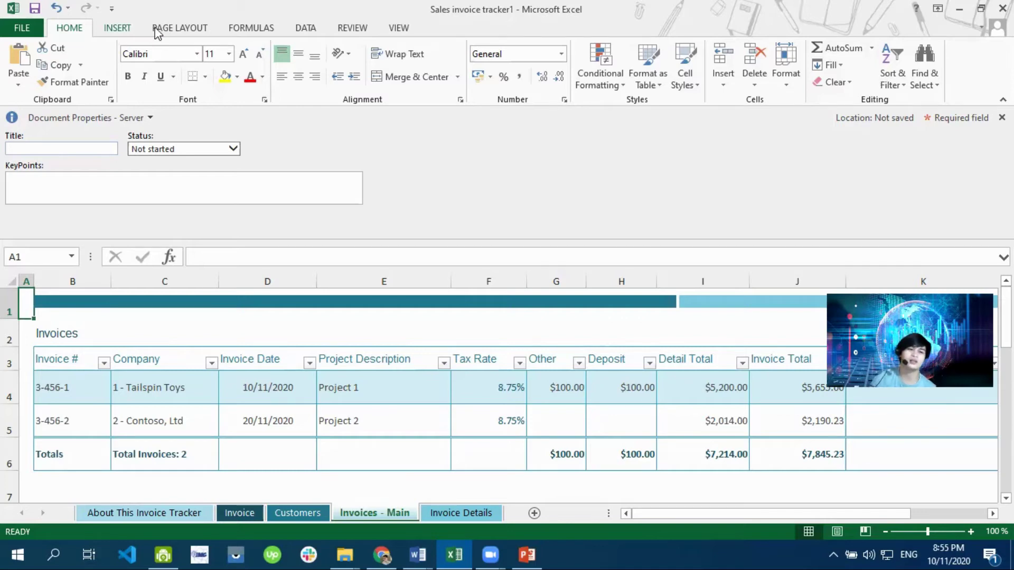
{"action": "scroll", "coordinate": [179, 34], "scroll_direction": "down", "scroll_amount": 2}
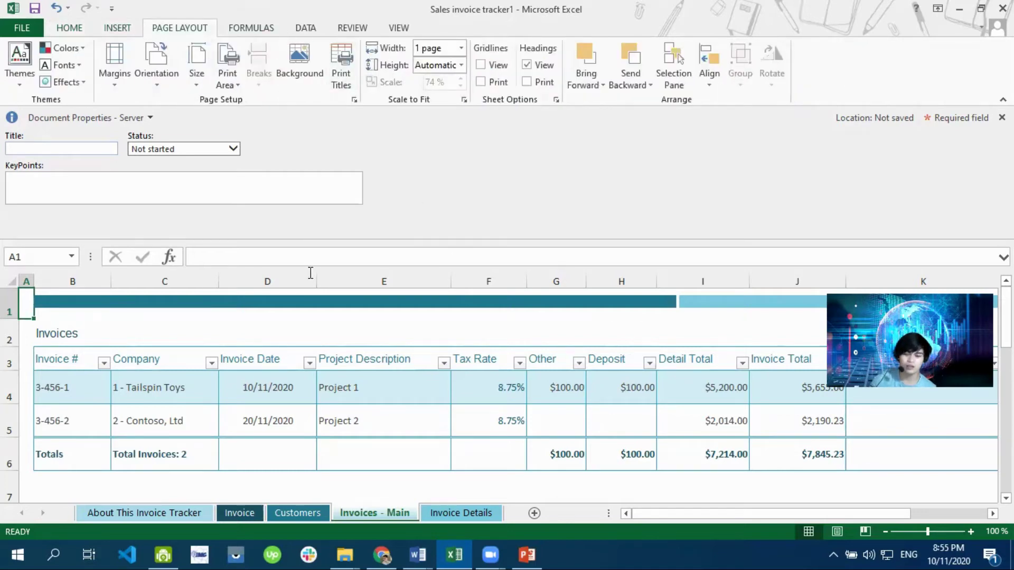
- In PowerPoint, browse the theme gallery and search online templates for 'Presentations'
{"action": "left_click", "coordinate": [527, 555]}
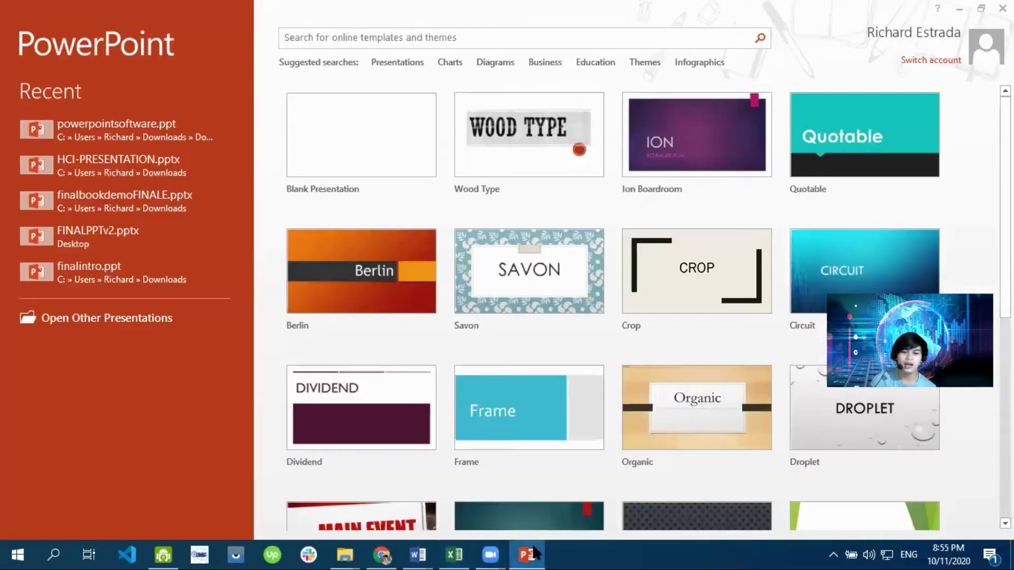
{"action": "scroll", "coordinate": [464, 325], "scroll_direction": "down", "scroll_amount": 3}
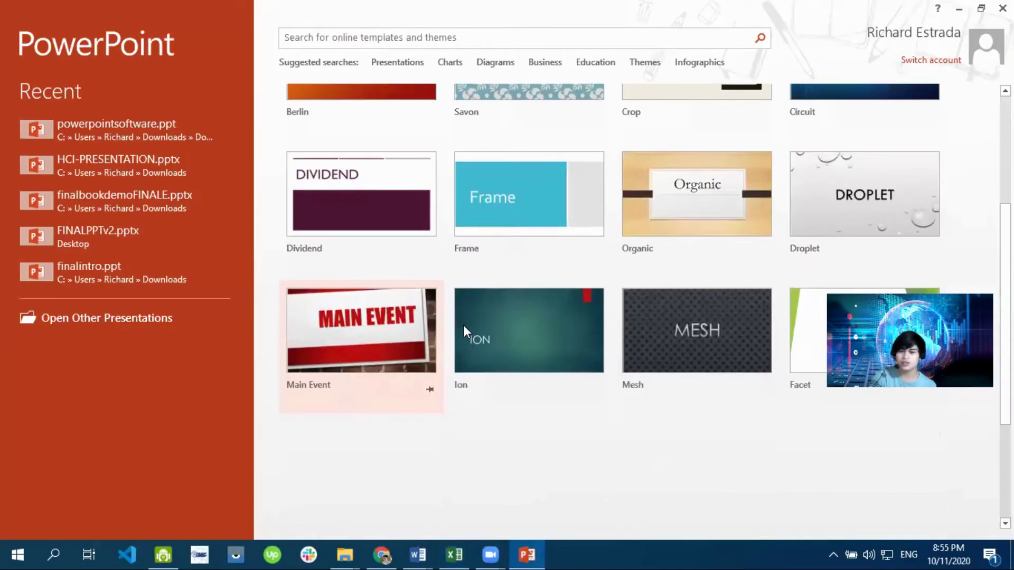
{"action": "scroll", "coordinate": [480, 324], "scroll_direction": "up", "scroll_amount": 3}
{"action": "scroll", "coordinate": [491, 328], "scroll_direction": "down", "scroll_amount": 6}
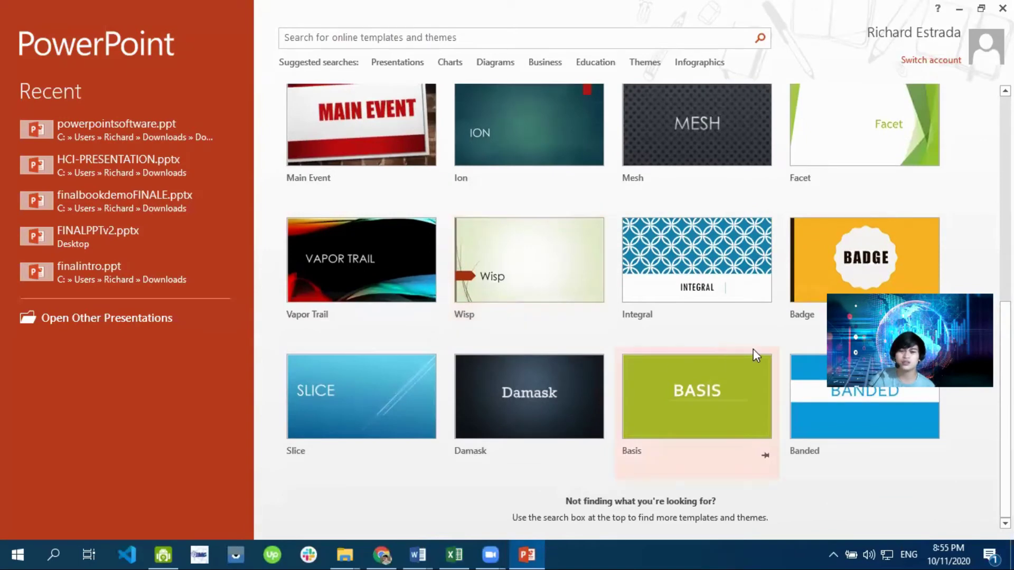
{"action": "scroll", "coordinate": [475, 340], "scroll_direction": "up", "scroll_amount": 3}
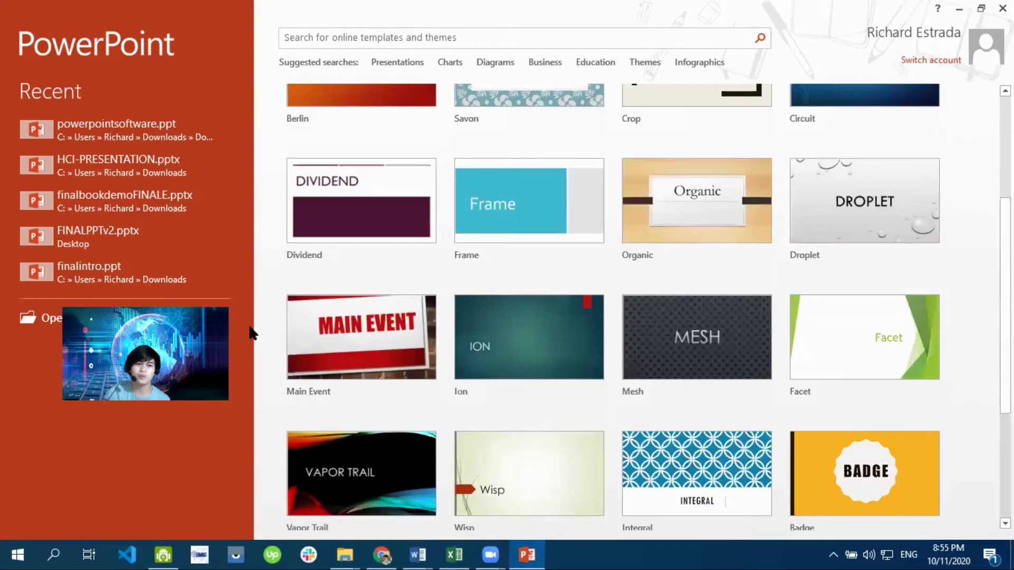
{"action": "scroll", "coordinate": [458, 334], "scroll_direction": "up", "scroll_amount": 3}
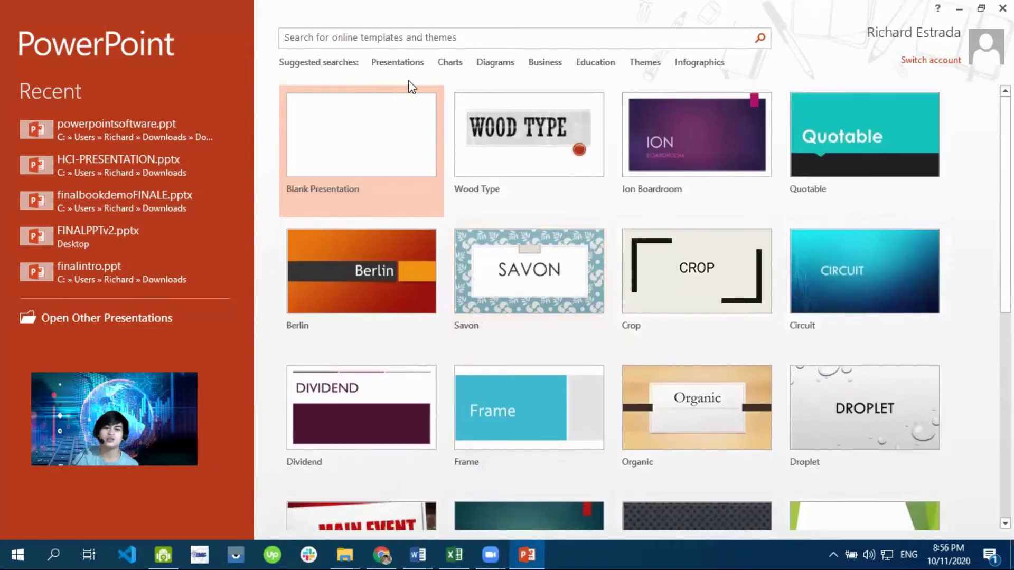
{"action": "left_click", "coordinate": [408, 62]}
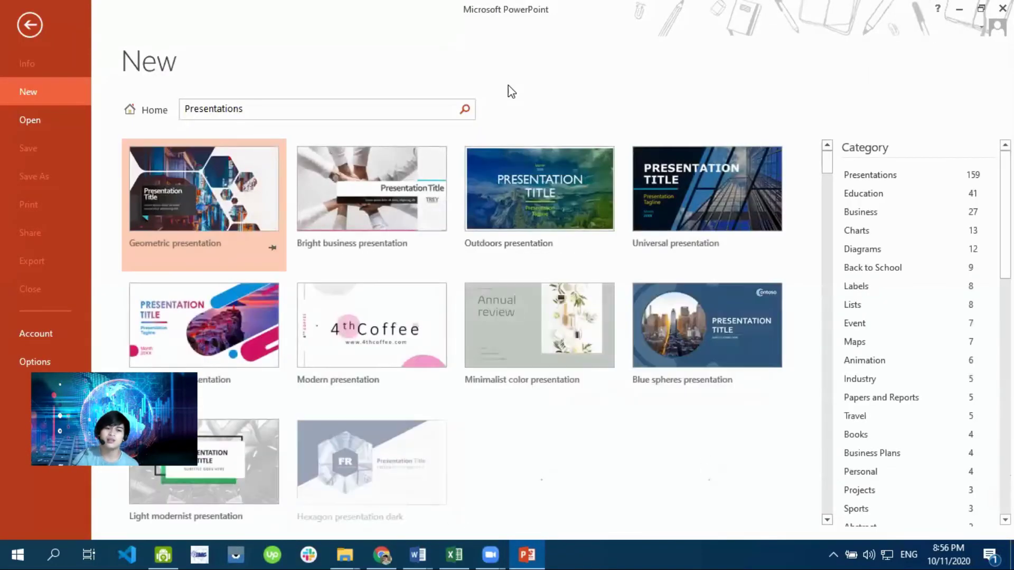
- Create a presentation from the Geometric presentation template and view Section Divider Option 1 and other slides
{"action": "double_click", "coordinate": [246, 216]}
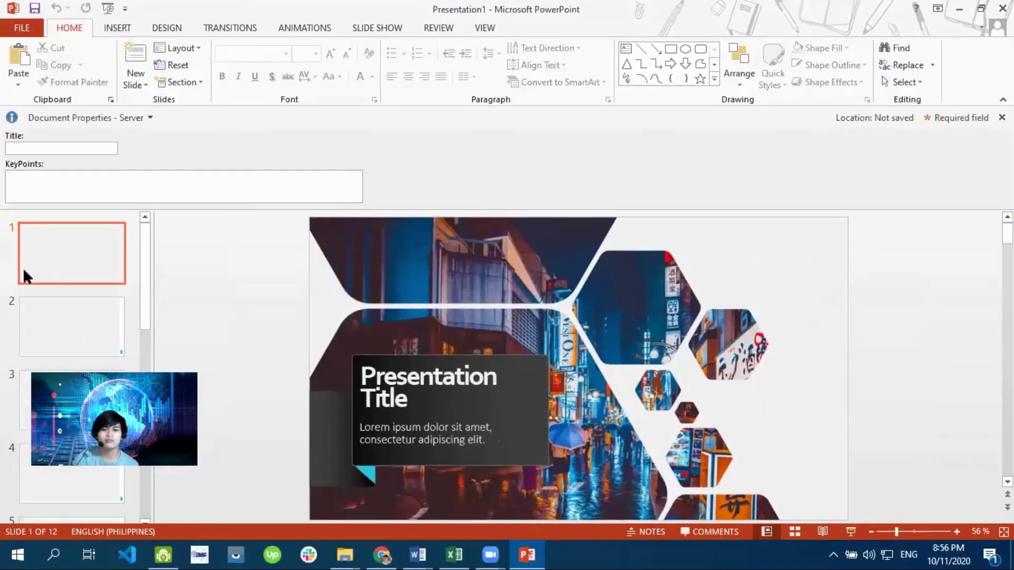
{"action": "left_click", "coordinate": [85, 338]}
{"action": "scroll", "coordinate": [91, 360], "scroll_direction": "down", "scroll_amount": 2}
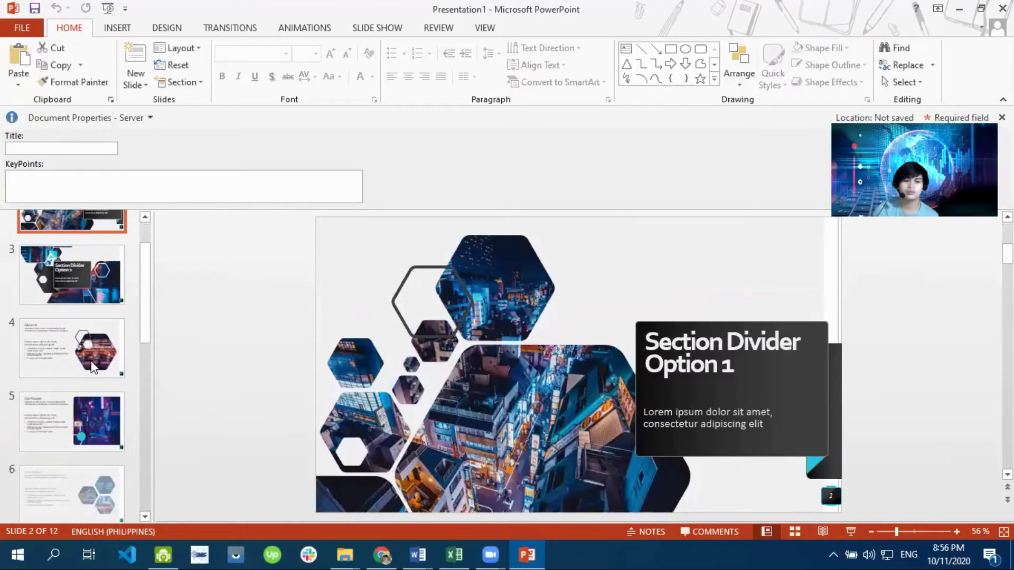
{"action": "left_click", "coordinate": [113, 411]}
{"action": "scroll", "coordinate": [332, 417], "scroll_direction": "up", "scroll_amount": 3}
{"action": "scroll", "coordinate": [80, 393], "scroll_direction": "down", "scroll_amount": 3}
{"action": "scroll", "coordinate": [81, 393], "scroll_direction": "down", "scroll_amount": 2}
{"action": "scroll", "coordinate": [82, 391], "scroll_direction": "up", "scroll_amount": 10}
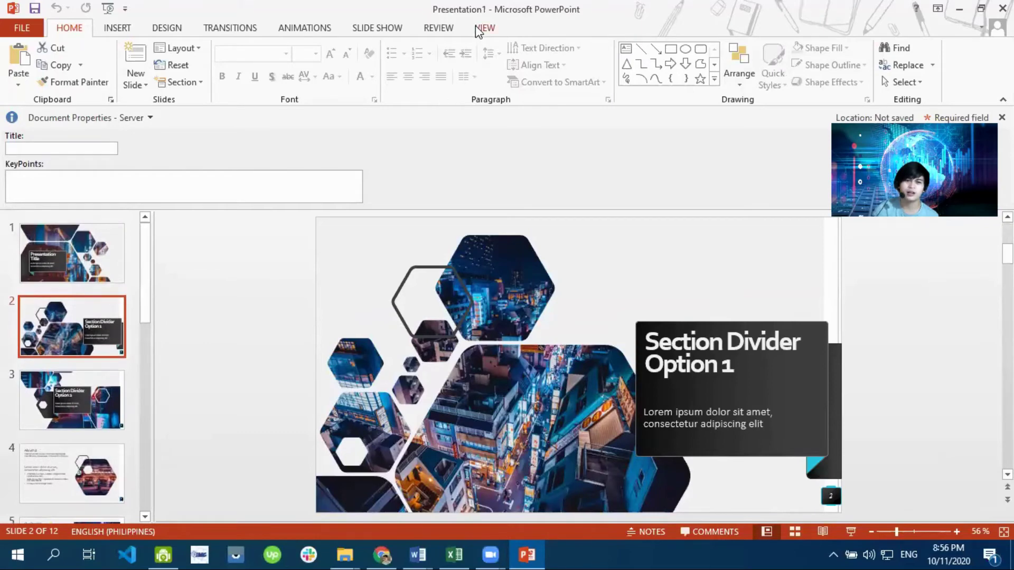
- Return to the title slide and scroll through the new presentation's slides
{"action": "left_click", "coordinate": [81, 240]}
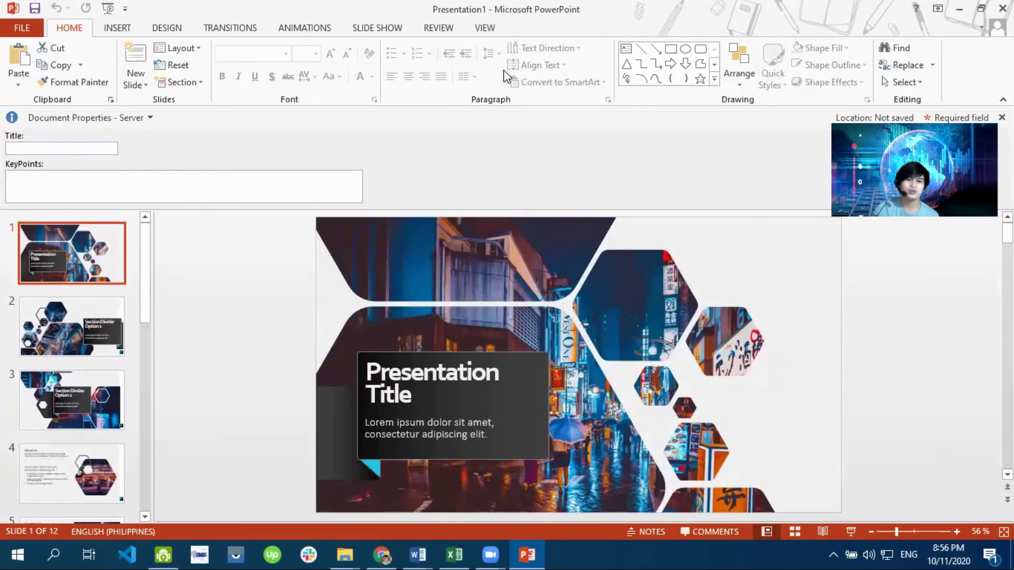
{"action": "left_click", "coordinate": [473, 261]}
{"action": "scroll", "coordinate": [473, 261], "scroll_direction": "down", "scroll_amount": 3}
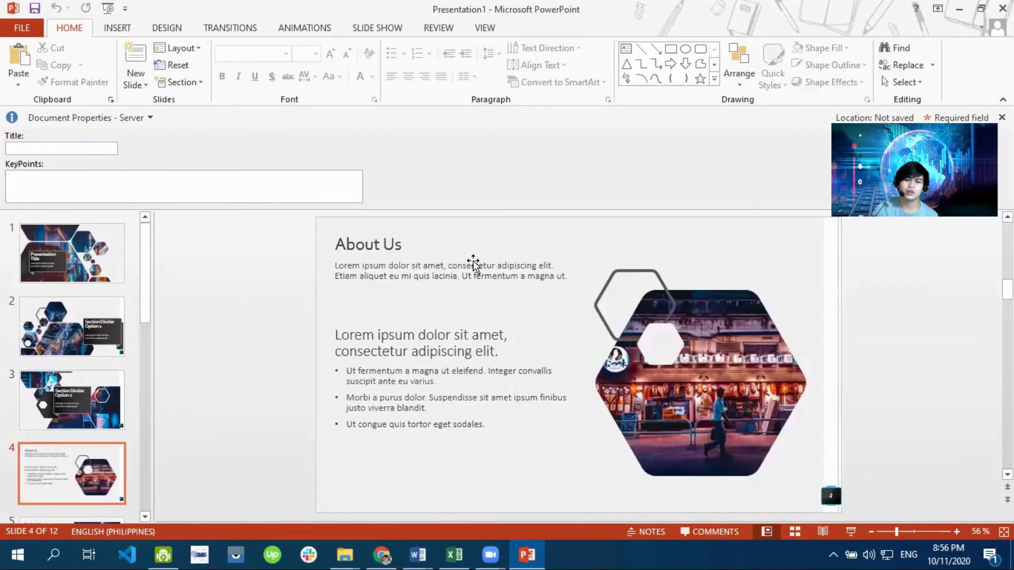
{"action": "scroll", "coordinate": [396, 260], "scroll_direction": "down", "scroll_amount": 2}
{"action": "scroll", "coordinate": [396, 261], "scroll_direction": "up", "scroll_amount": 4}
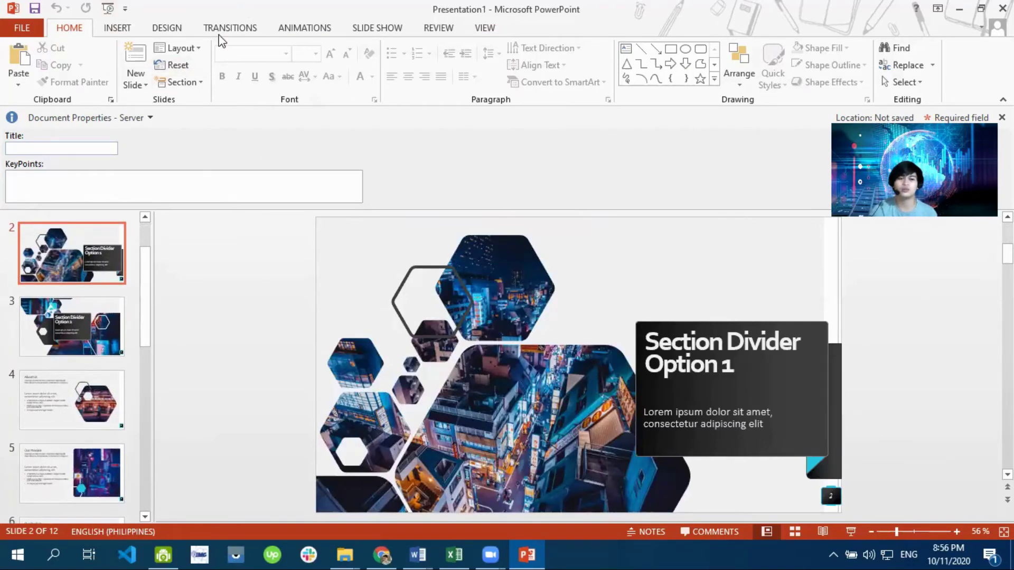
{"action": "left_click", "coordinate": [485, 27]}
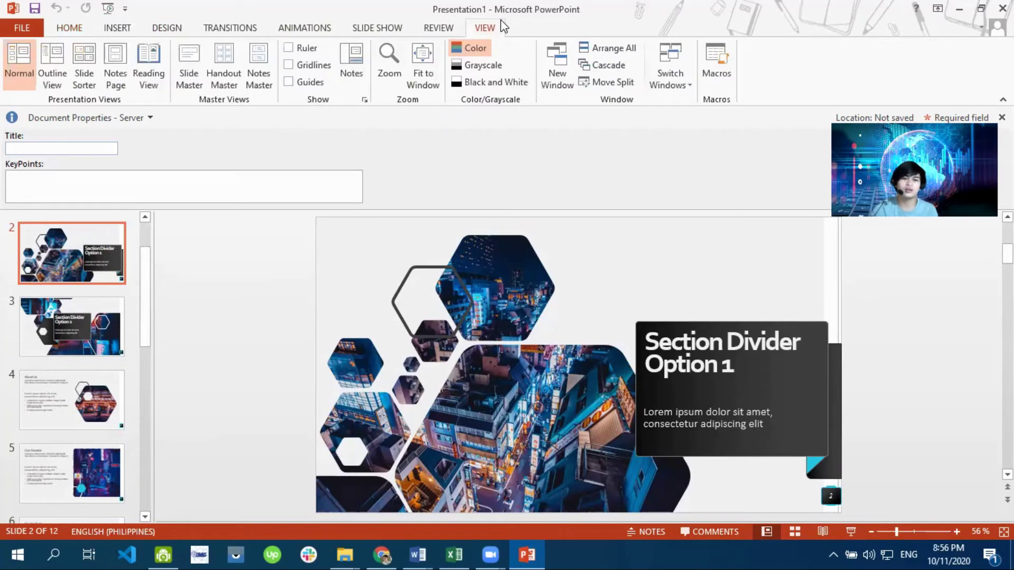
{"action": "left_click", "coordinate": [442, 31]}
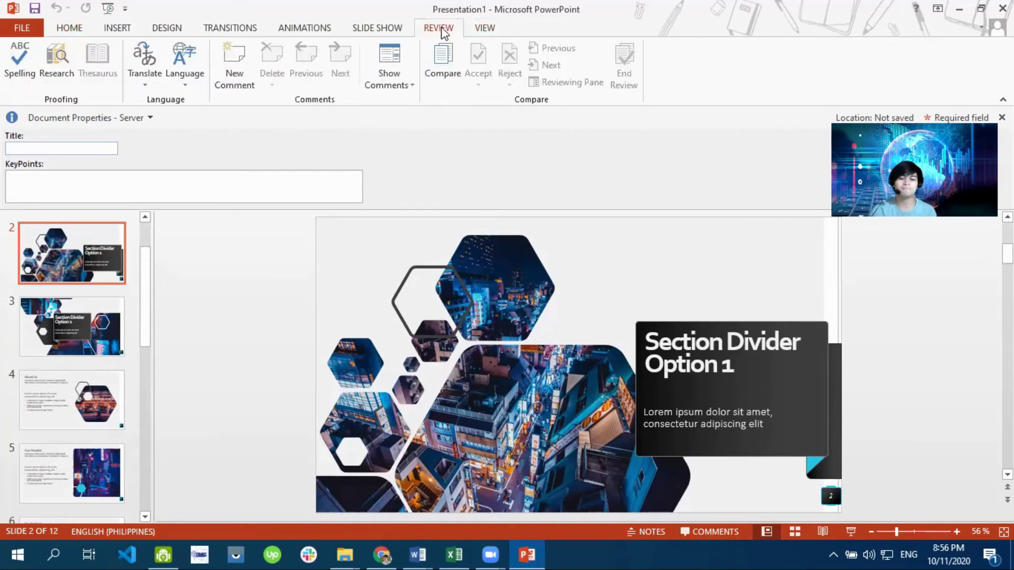
{"action": "scroll", "coordinate": [442, 100], "scroll_direction": "up", "scroll_amount": 3}
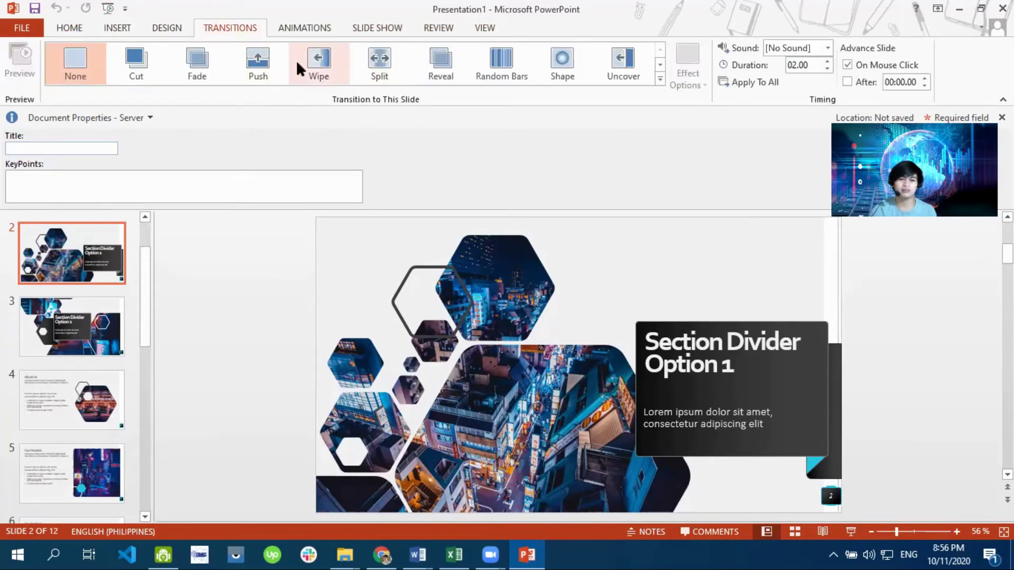
{"action": "left_click", "coordinate": [439, 29]}
{"action": "left_click", "coordinate": [477, 30]}
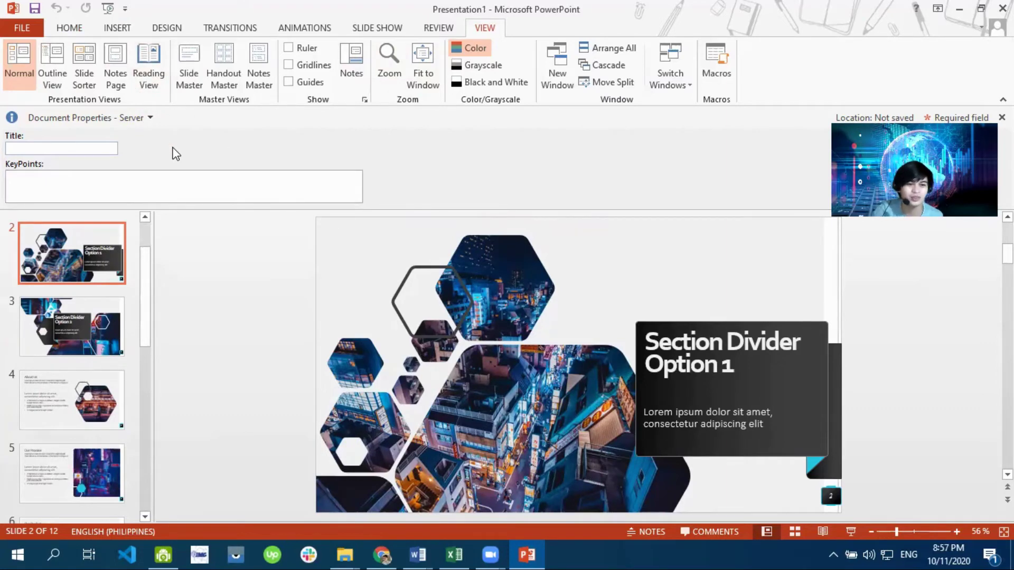
{"action": "left_click", "coordinate": [54, 31]}
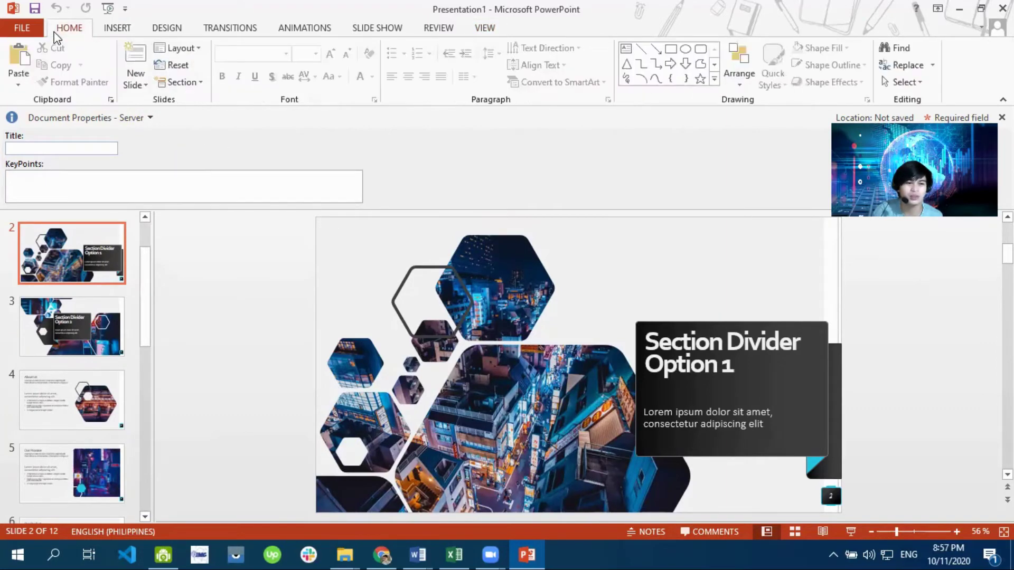
{"action": "scroll", "coordinate": [301, 323], "scroll_direction": "down", "scroll_amount": 5}
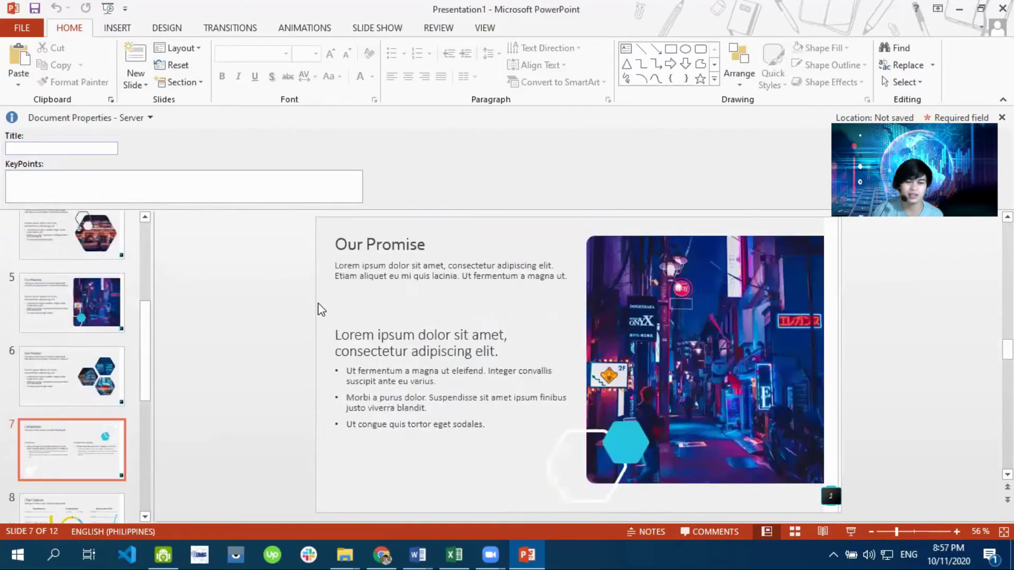
{"action": "scroll", "coordinate": [323, 321], "scroll_direction": "up", "scroll_amount": 4}
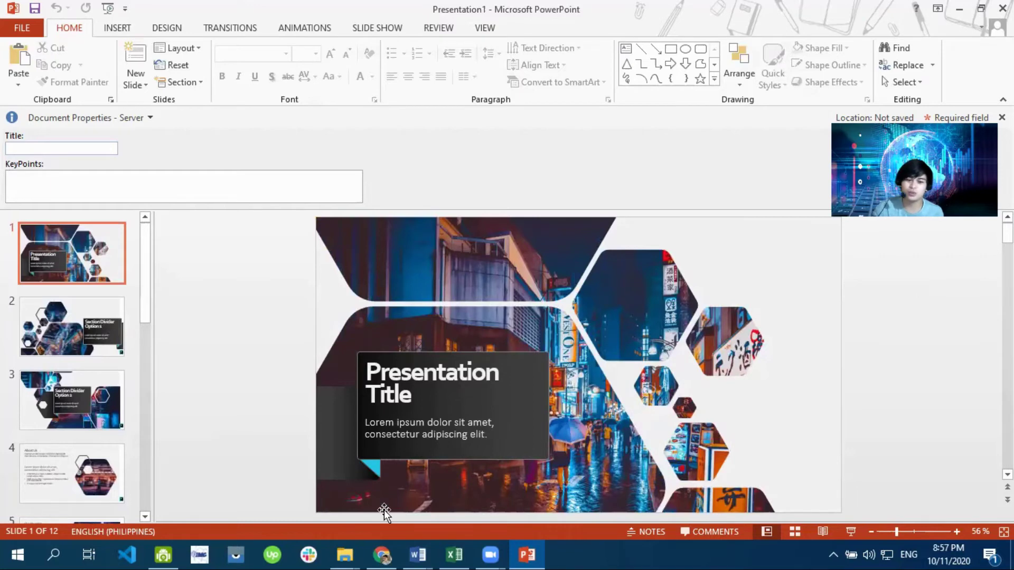
{"action": "left_click", "coordinate": [382, 554]}
- Search the web for 'google docs' from a new Chrome tab
{"action": "left_click", "coordinate": [584, 12]}
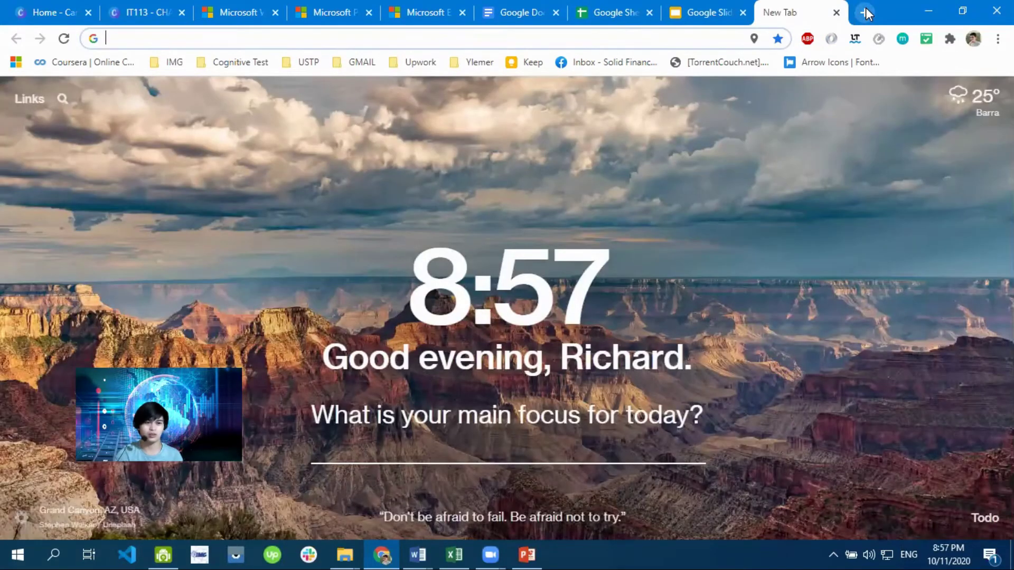
{"action": "type", "text": "gogle"}
{"action": "key", "text": "BackSpace"}
{"action": "key", "text": "BackSpace"}
{"action": "key", "text": "BackSpace"}
{"action": "type", "text": "ogle"}
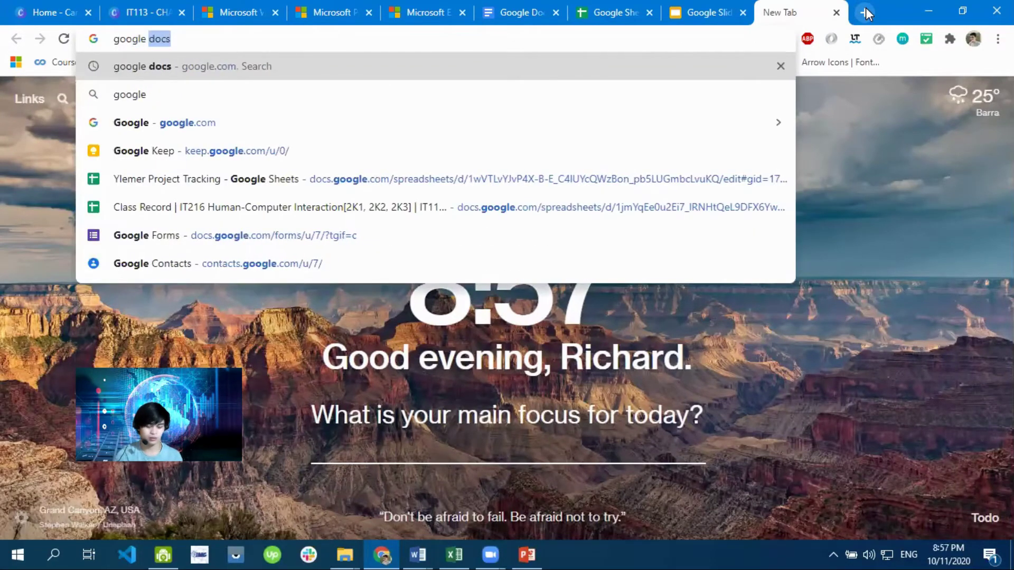
{"action": "key", "text": "Return"}
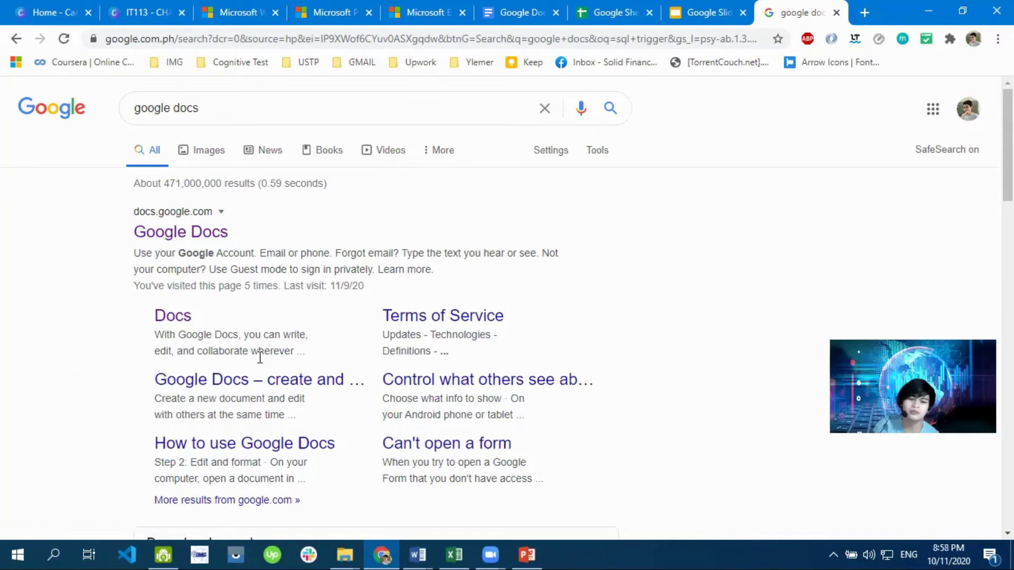
- Glance at the syllabus document in Word, then go back to the Google Docs search results
{"action": "mouse_move", "coordinate": [417, 555]}
{"action": "left_click", "coordinate": [338, 492]}
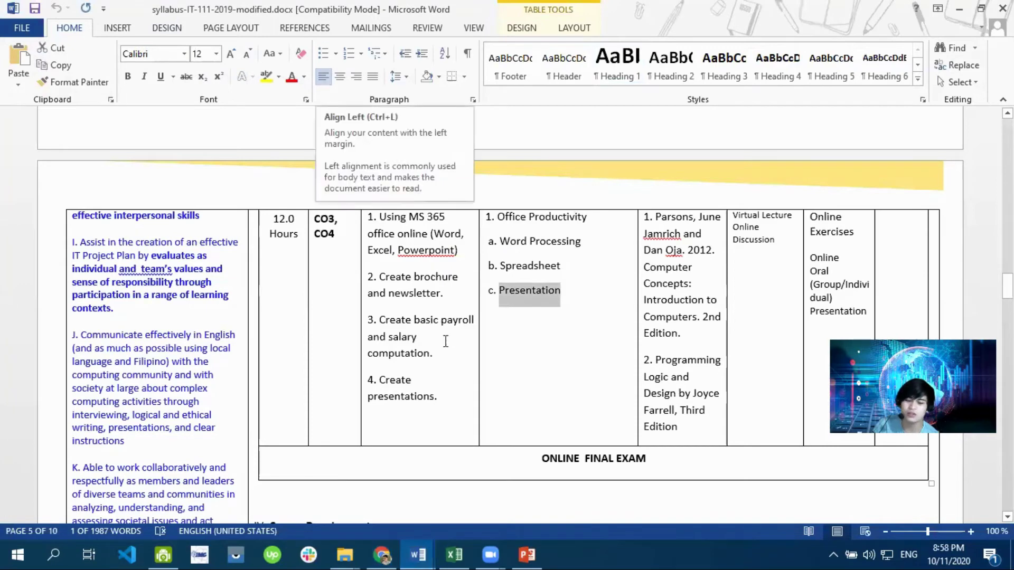
{"action": "left_click", "coordinate": [381, 555]}
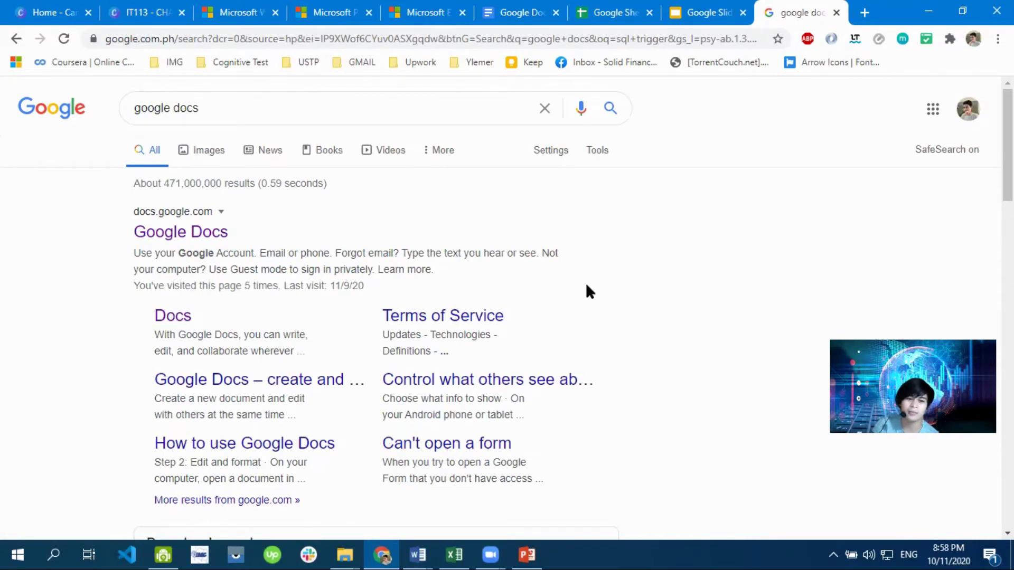
{"action": "scroll", "coordinate": [333, 324], "scroll_direction": "down", "scroll_amount": 2}
{"action": "scroll", "coordinate": [332, 324], "scroll_direction": "up", "scroll_amount": 2}
- Open Google Docs and browse its template gallery of letters, proposals, brochures and CV resumes
{"action": "left_click", "coordinate": [178, 239]}
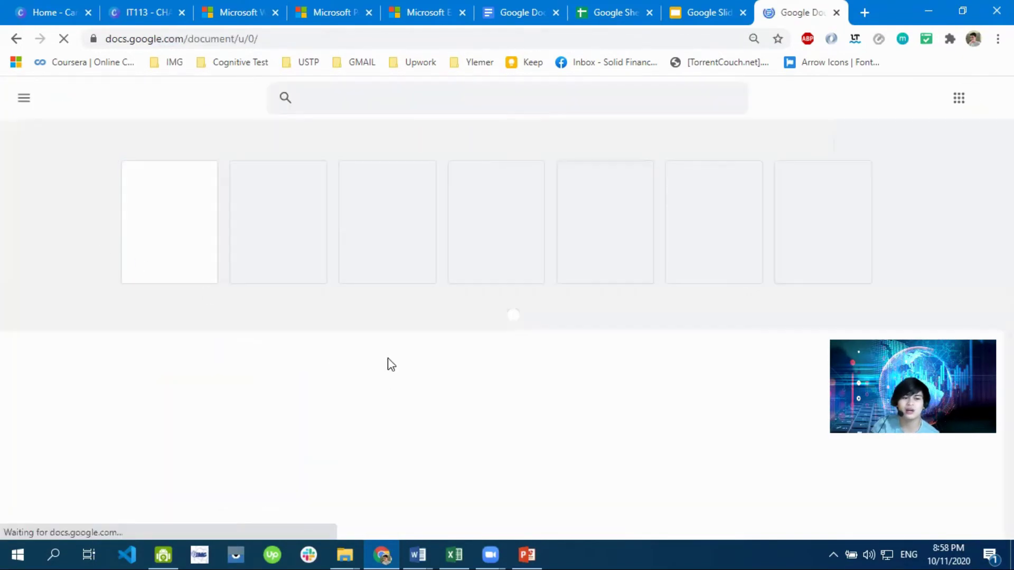
{"action": "left_click", "coordinate": [768, 149]}
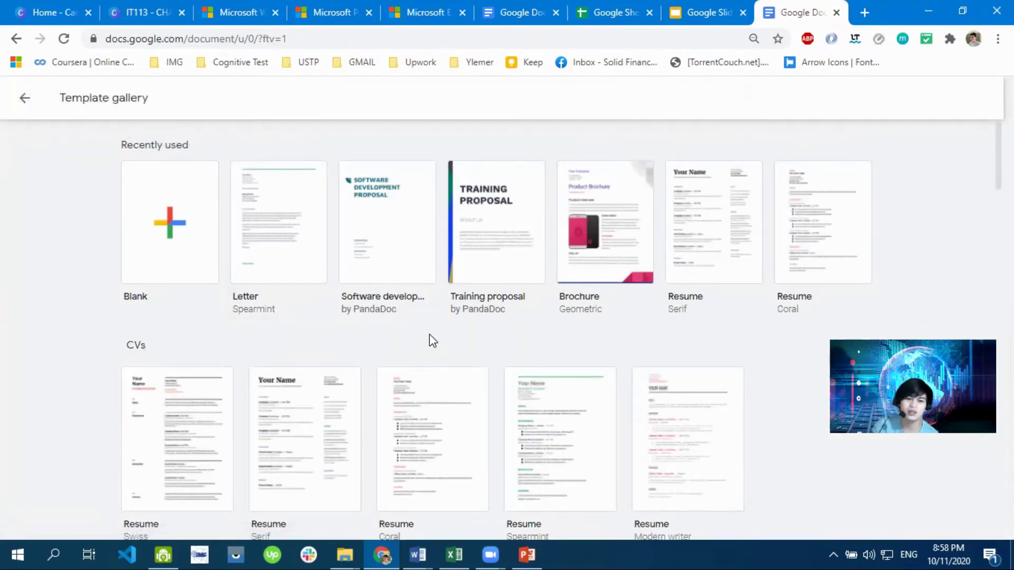
{"action": "scroll", "coordinate": [389, 270], "scroll_direction": "down", "scroll_amount": 6}
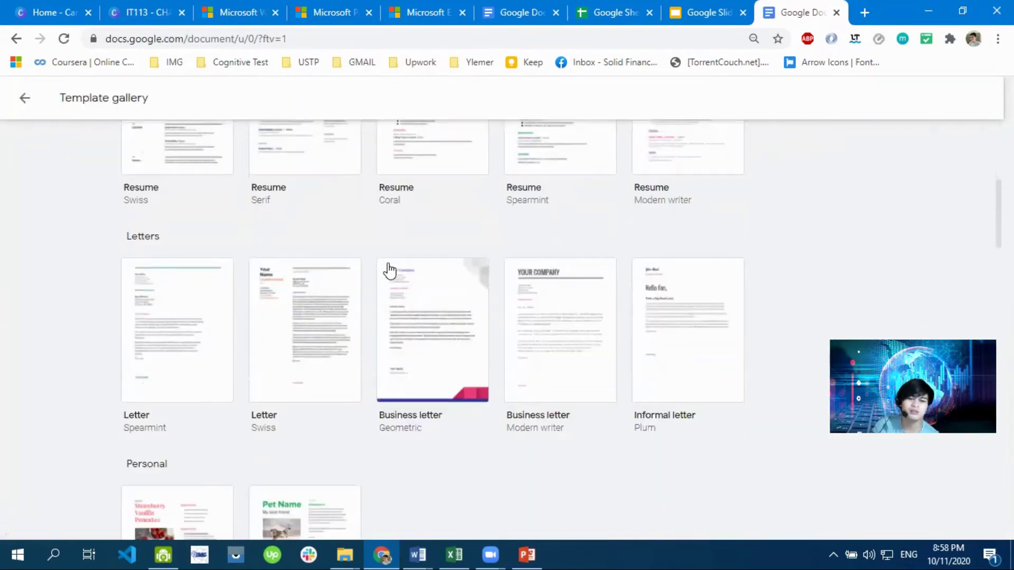
{"action": "scroll", "coordinate": [389, 270], "scroll_direction": "down", "scroll_amount": 7}
{"action": "scroll", "coordinate": [379, 410], "scroll_direction": "up", "scroll_amount": 13}
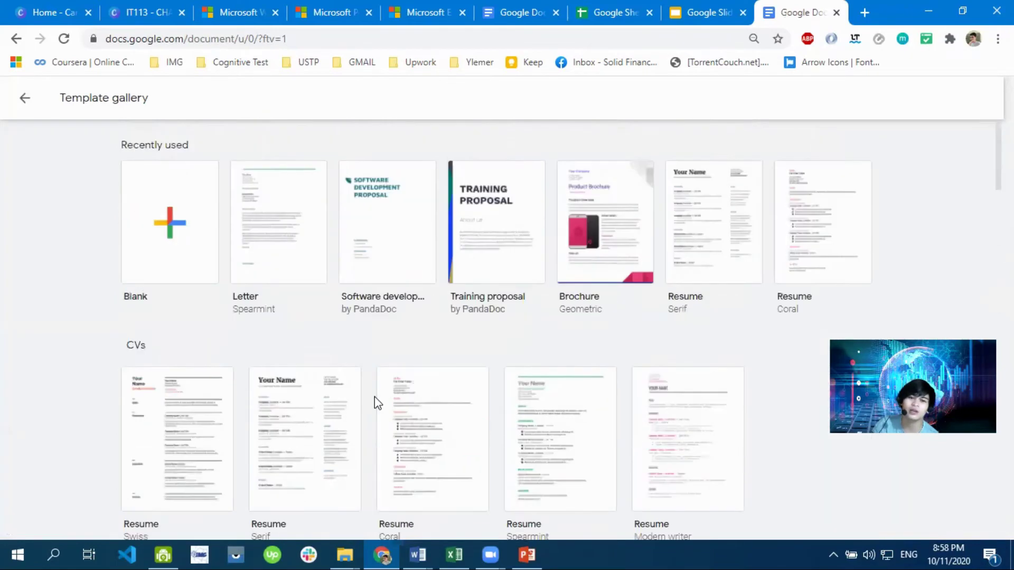
{"action": "scroll", "coordinate": [376, 400], "scroll_direction": "down", "scroll_amount": 17}
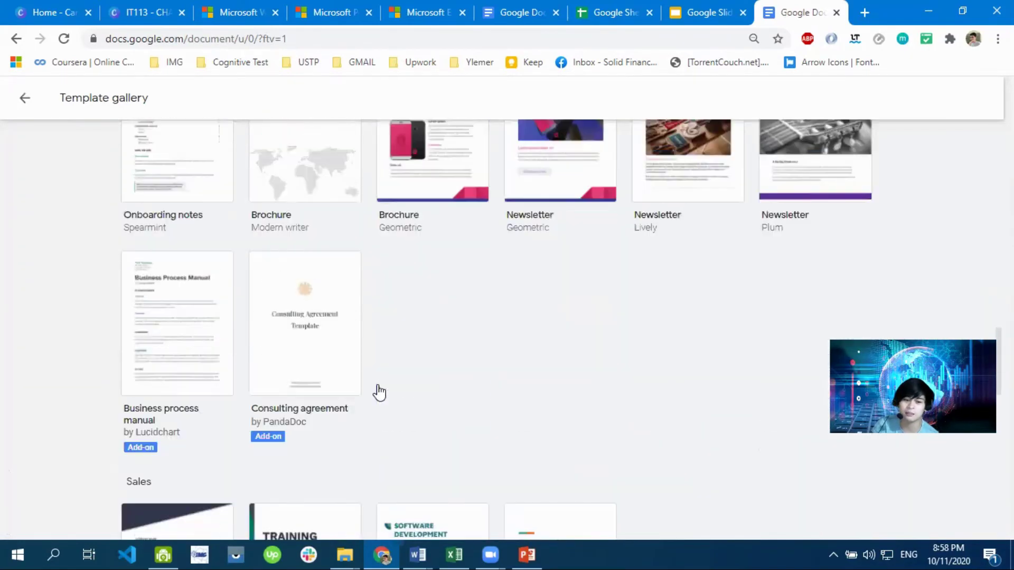
{"action": "scroll", "coordinate": [379, 391], "scroll_direction": "up", "scroll_amount": 4}
{"action": "scroll", "coordinate": [378, 389], "scroll_direction": "down", "scroll_amount": 15}
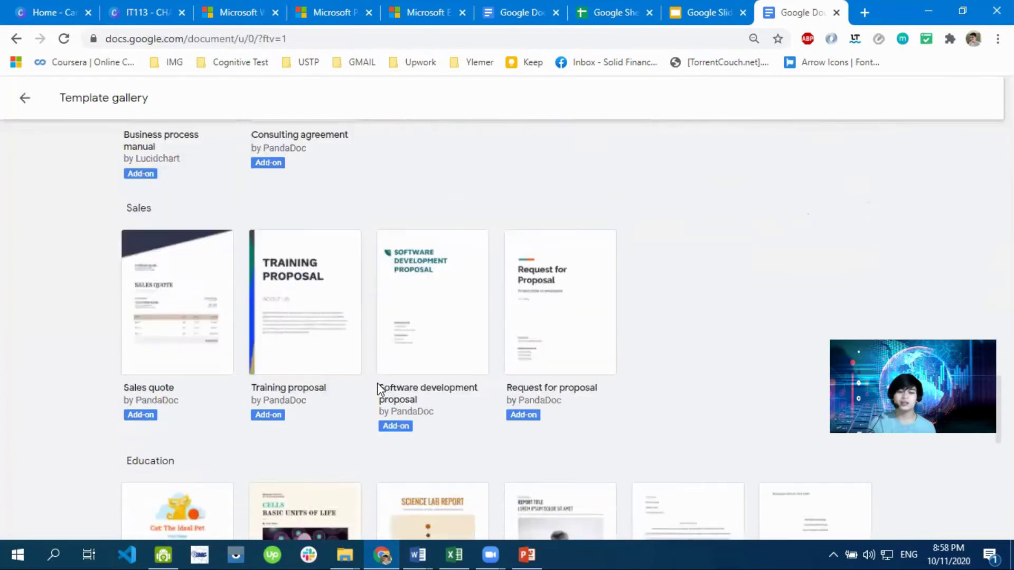
{"action": "scroll", "coordinate": [379, 391], "scroll_direction": "down", "scroll_amount": 4}
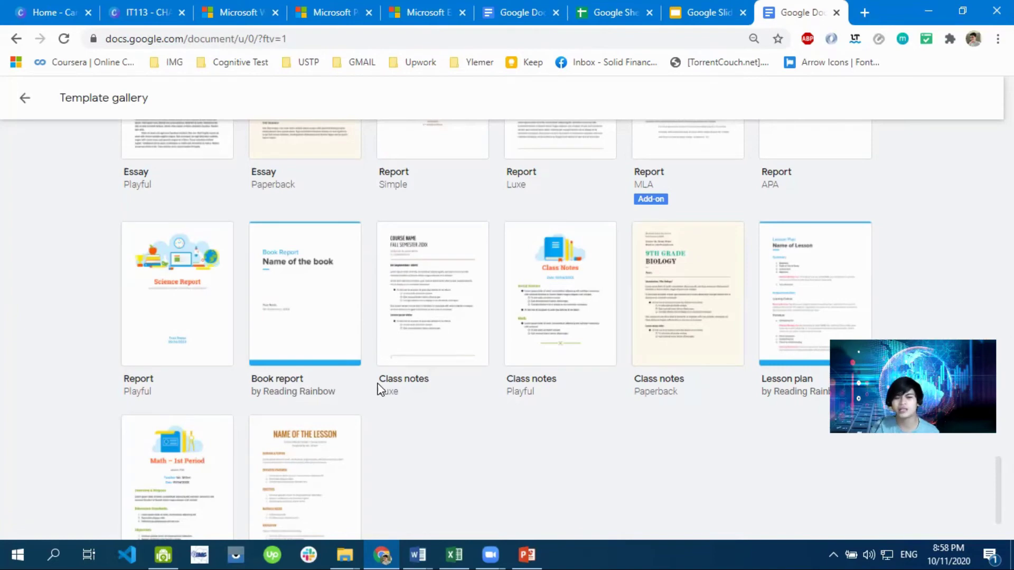
{"action": "scroll", "coordinate": [423, 383], "scroll_direction": "down", "scroll_amount": 2}
{"action": "scroll", "coordinate": [427, 386], "scroll_direction": "up", "scroll_amount": 20}
{"action": "scroll", "coordinate": [429, 388], "scroll_direction": "up", "scroll_amount": 15}
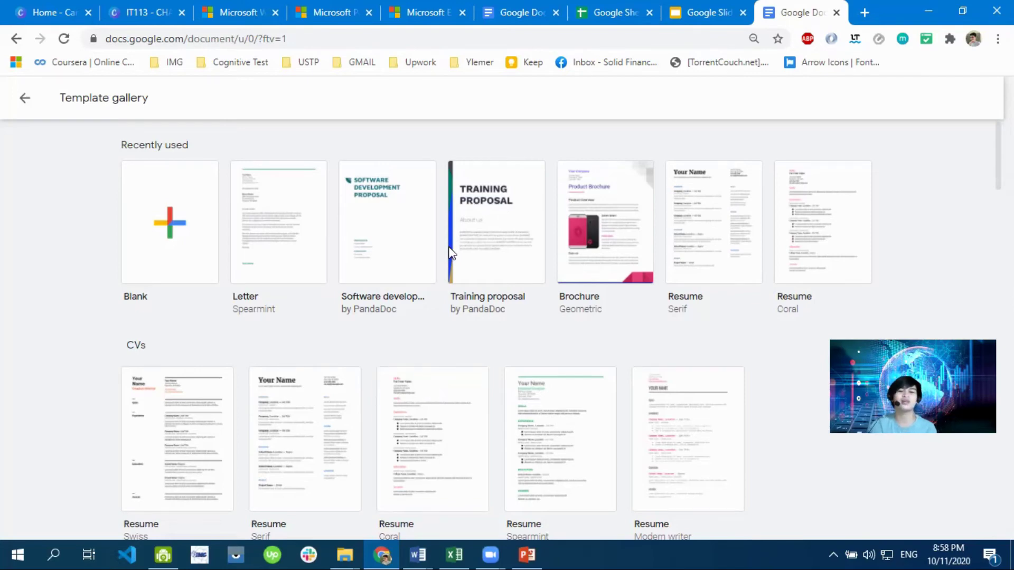
- Start a Training proposal document from its template and dismiss the PandaDoc add-on suggestions
{"action": "left_click", "coordinate": [516, 259]}
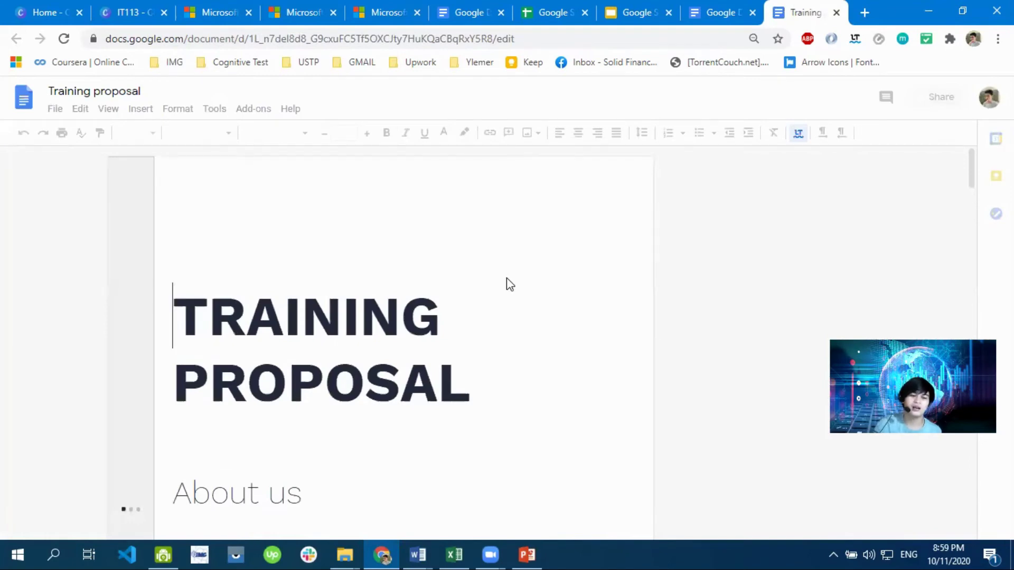
{"action": "scroll", "coordinate": [506, 279], "scroll_direction": "down", "scroll_amount": 5}
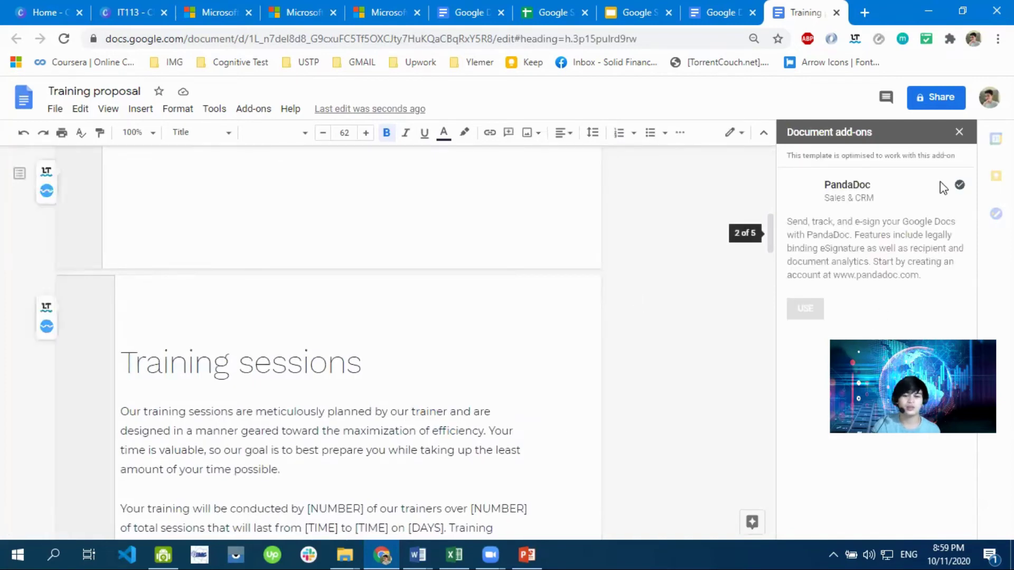
{"action": "left_click", "coordinate": [960, 132]}
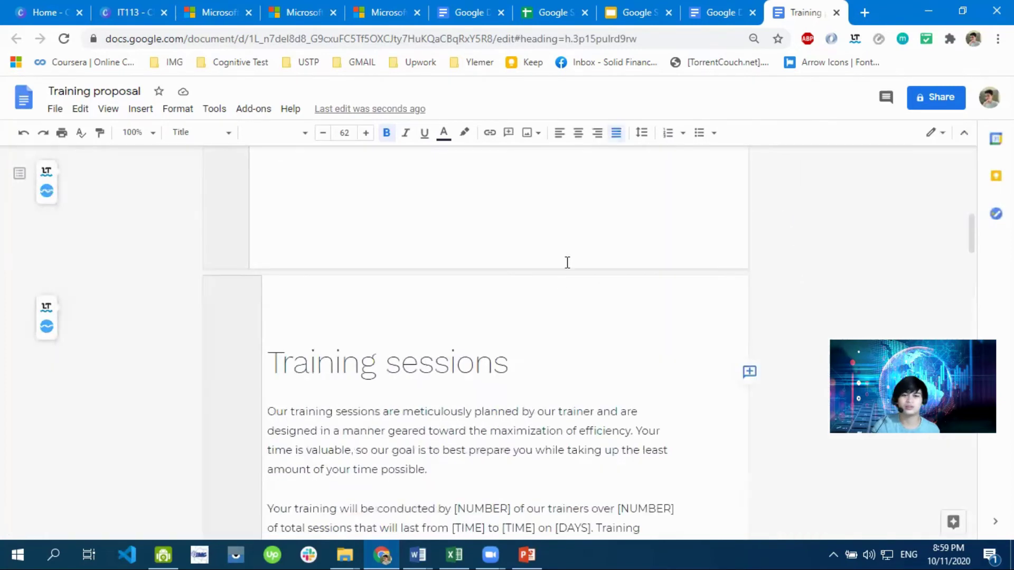
- Switch to Google Sheets and browse templates like To-do list, Annual budget, Travel planner and Team roster
{"action": "left_click", "coordinate": [544, 12]}
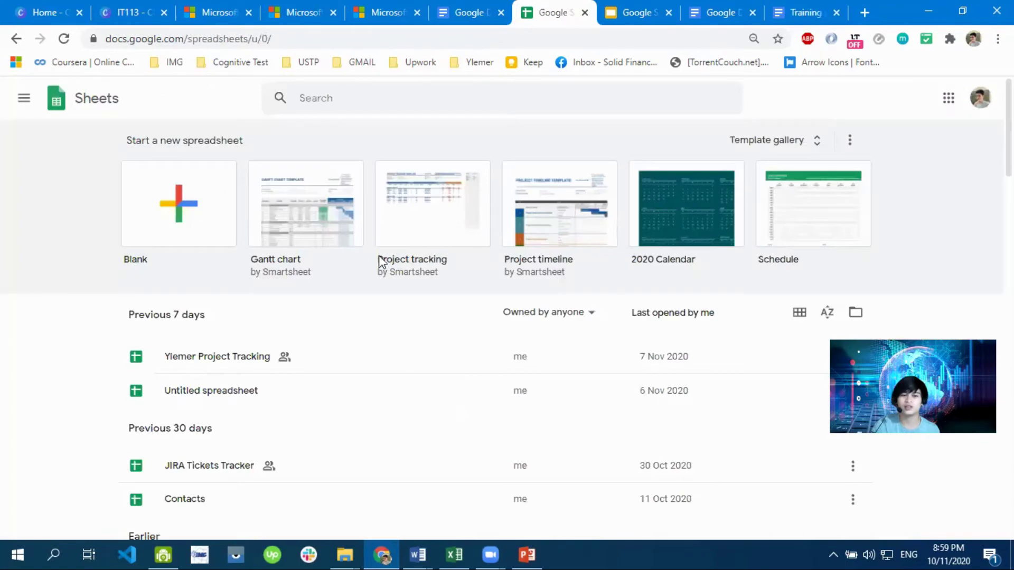
{"action": "left_click", "coordinate": [766, 140]}
{"action": "scroll", "coordinate": [539, 305], "scroll_direction": "down", "scroll_amount": 1}
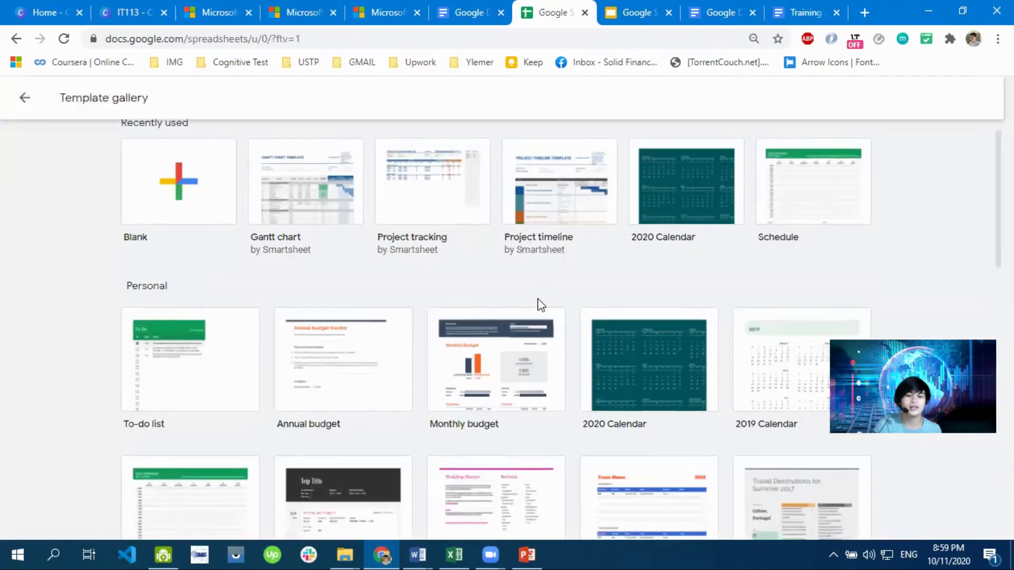
{"action": "scroll", "coordinate": [455, 324], "scroll_direction": "down", "scroll_amount": 15}
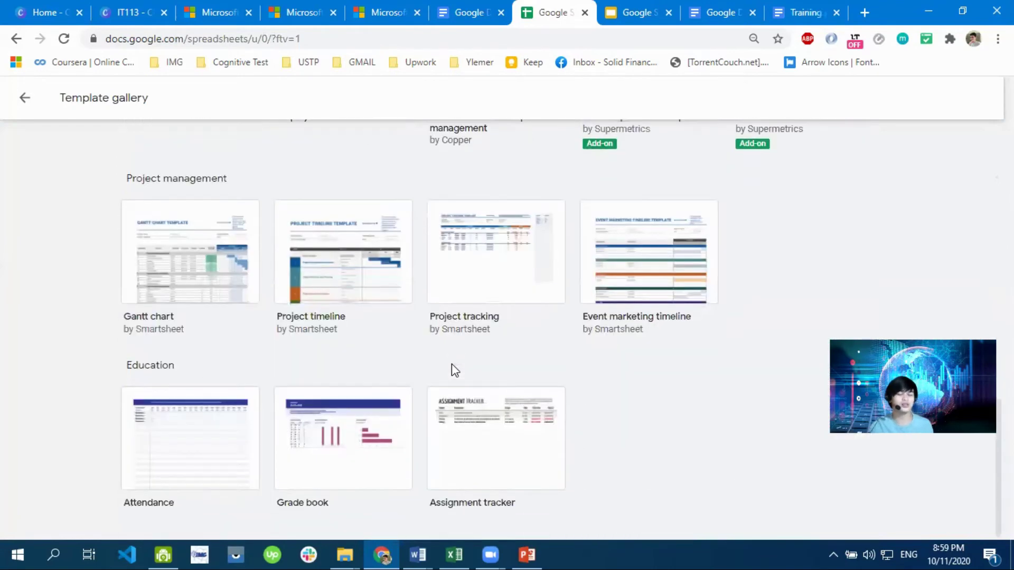
{"action": "scroll", "coordinate": [452, 364], "scroll_direction": "up", "scroll_amount": 15}
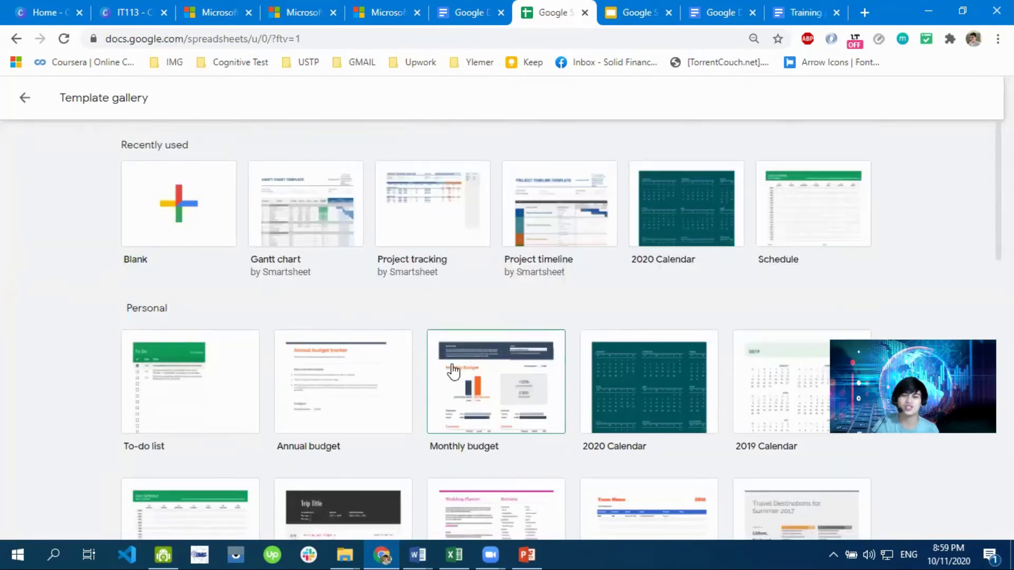
{"action": "scroll", "coordinate": [453, 371], "scroll_direction": "down", "scroll_amount": 3}
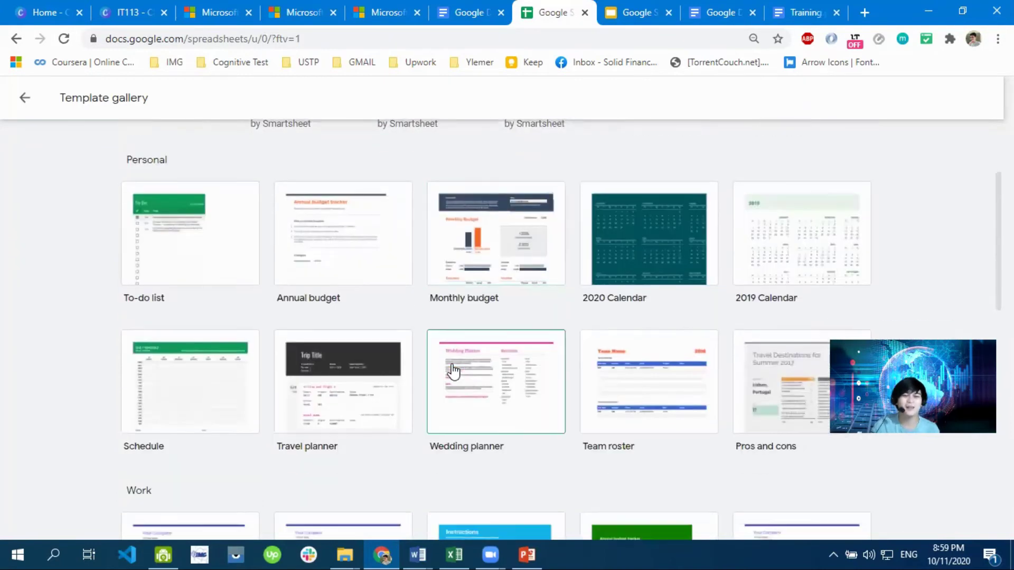
{"action": "scroll", "coordinate": [452, 371], "scroll_direction": "up", "scroll_amount": 3}
{"action": "scroll", "coordinate": [453, 371], "scroll_direction": "down", "scroll_amount": 5}
{"action": "scroll", "coordinate": [453, 368], "scroll_direction": "up", "scroll_amount": 5}
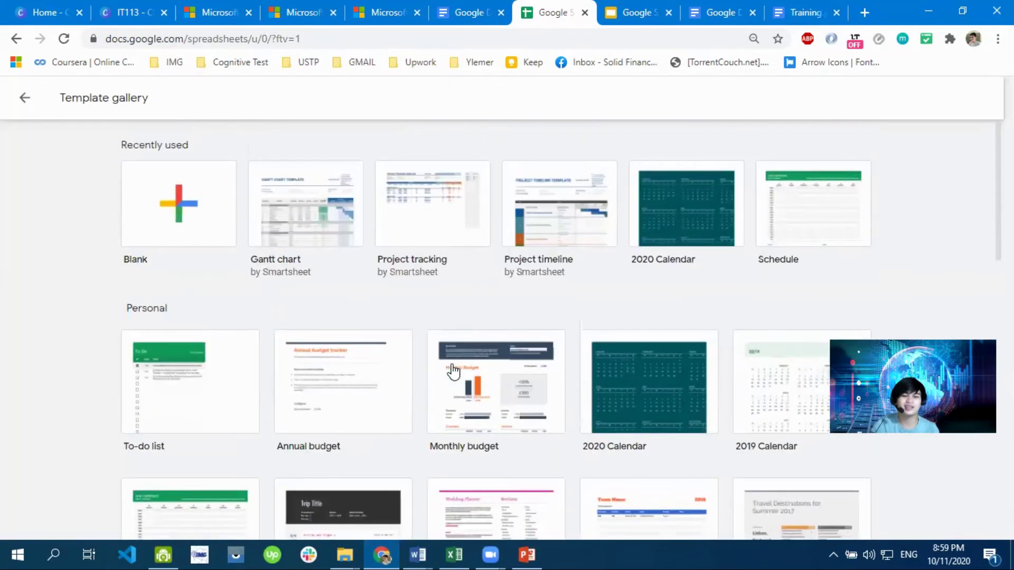
{"action": "scroll", "coordinate": [541, 270], "scroll_direction": "down", "scroll_amount": 5}
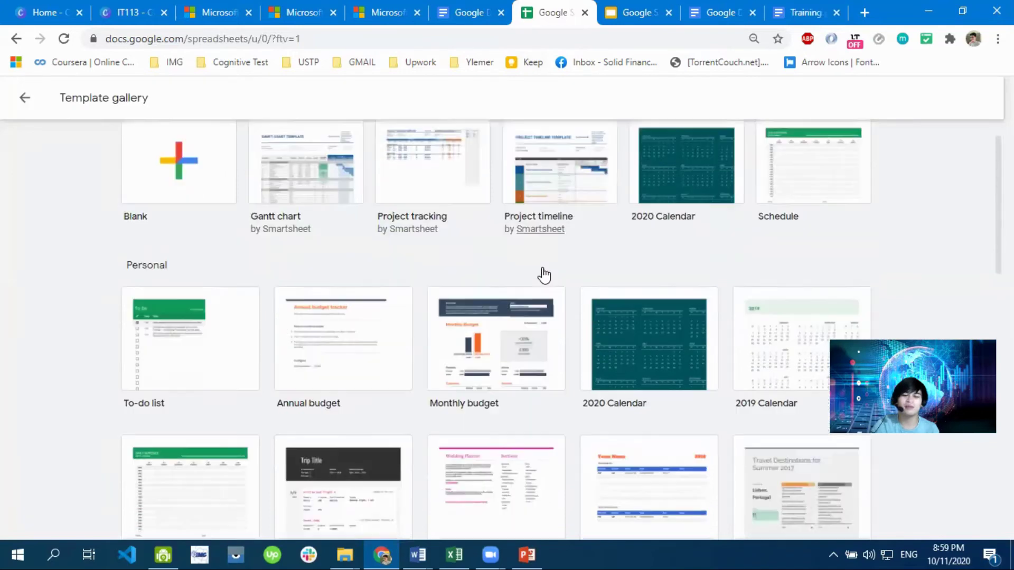
{"action": "scroll", "coordinate": [545, 274], "scroll_direction": "up", "scroll_amount": 3}
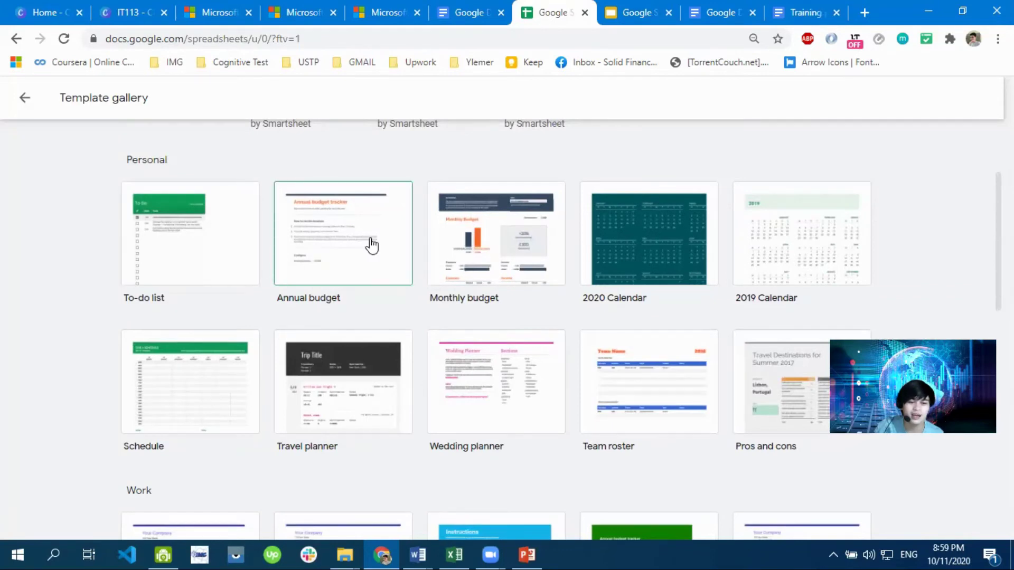
- Make a new spreadsheet from the Wedding planner template and glance over it
{"action": "left_click", "coordinate": [498, 389]}
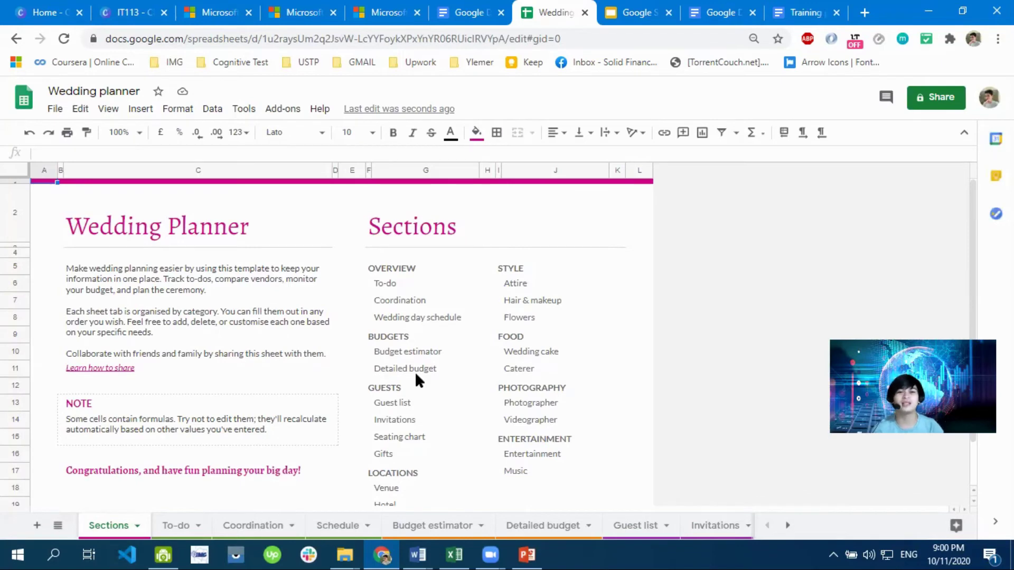
{"action": "scroll", "coordinate": [426, 301], "scroll_direction": "down", "scroll_amount": 1}
{"action": "scroll", "coordinate": [469, 275], "scroll_direction": "up", "scroll_amount": 1}
- Switch between the Slides and Wedding planner tabs, then open the Slides template gallery
{"action": "left_click", "coordinate": [636, 13]}
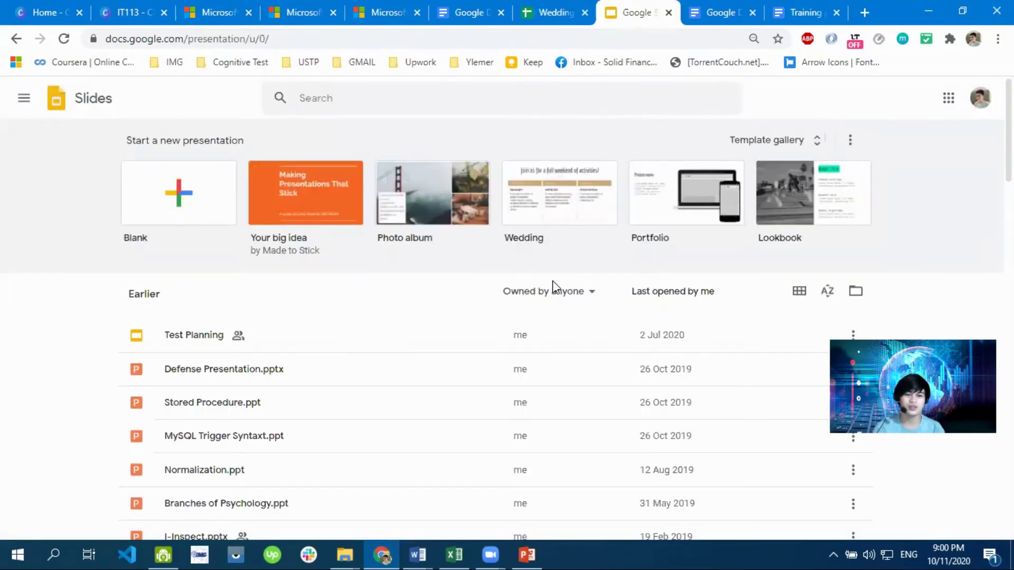
{"action": "left_click", "coordinate": [543, 9]}
{"action": "left_click", "coordinate": [635, 13]}
{"action": "left_click", "coordinate": [762, 141]}
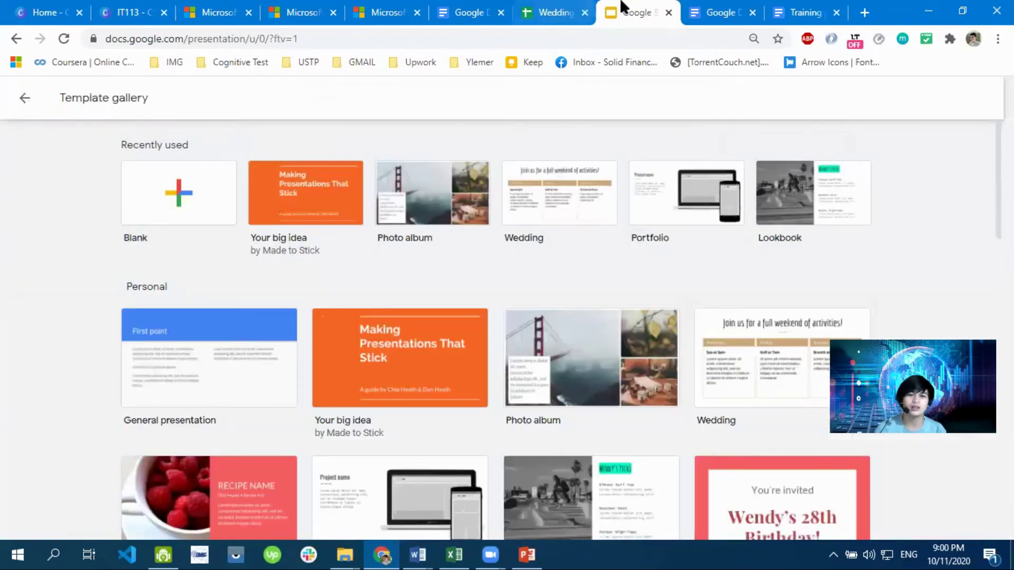
- Go back to Slides home and bring up Settings from the main menu
{"action": "left_click", "coordinate": [27, 100]}
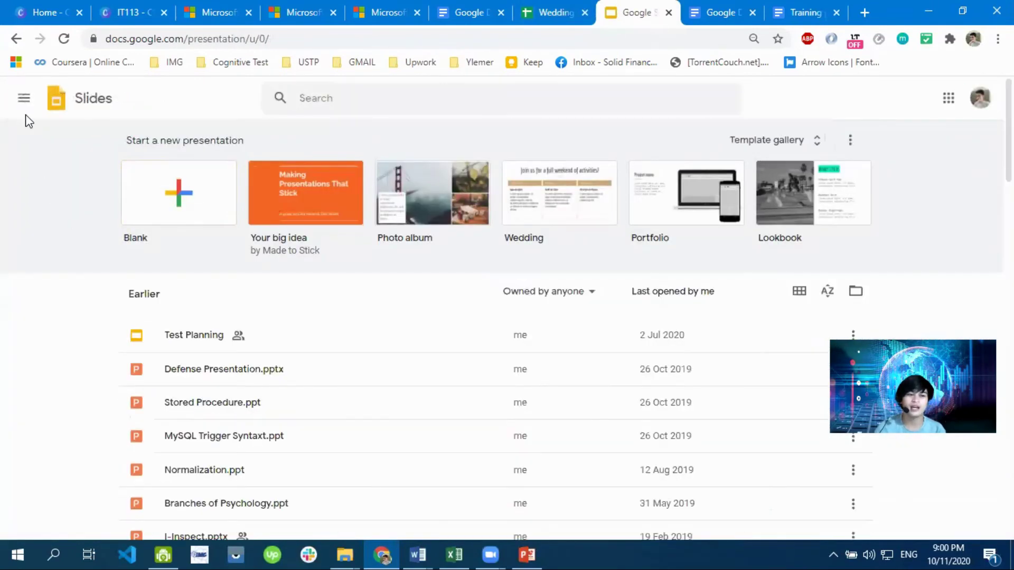
{"action": "left_click", "coordinate": [24, 103]}
{"action": "left_click", "coordinate": [87, 279]}
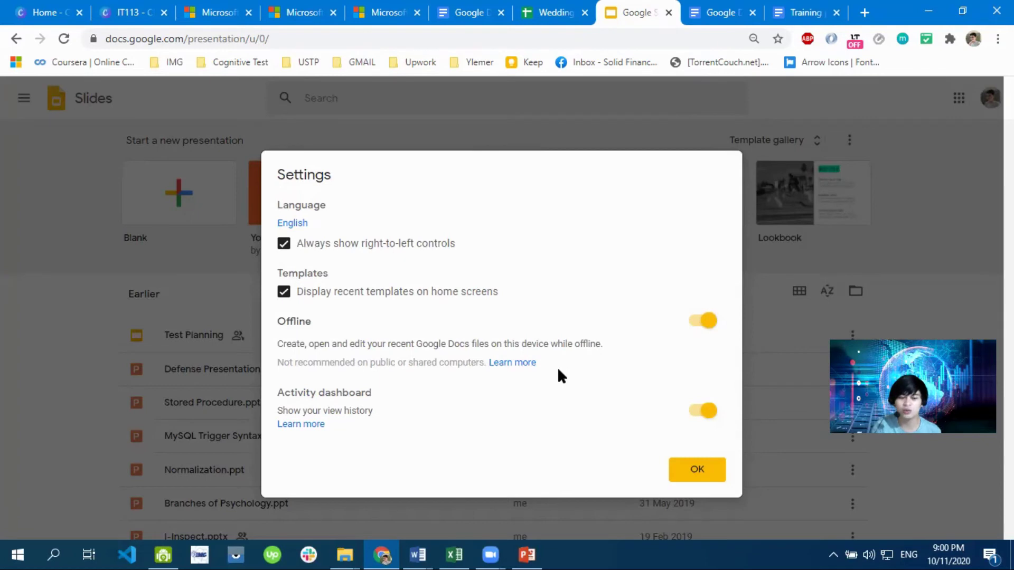
- Close Slides Settings with OK, leaving offline access and activity dashboard on
{"action": "mouse_move", "coordinate": [391, 551]}
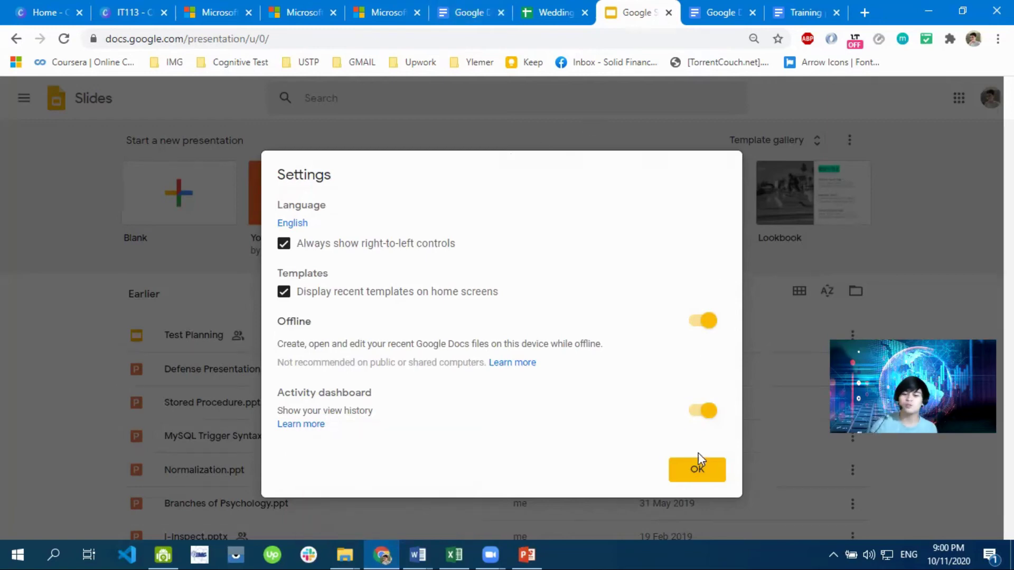
{"action": "left_click", "coordinate": [697, 470]}
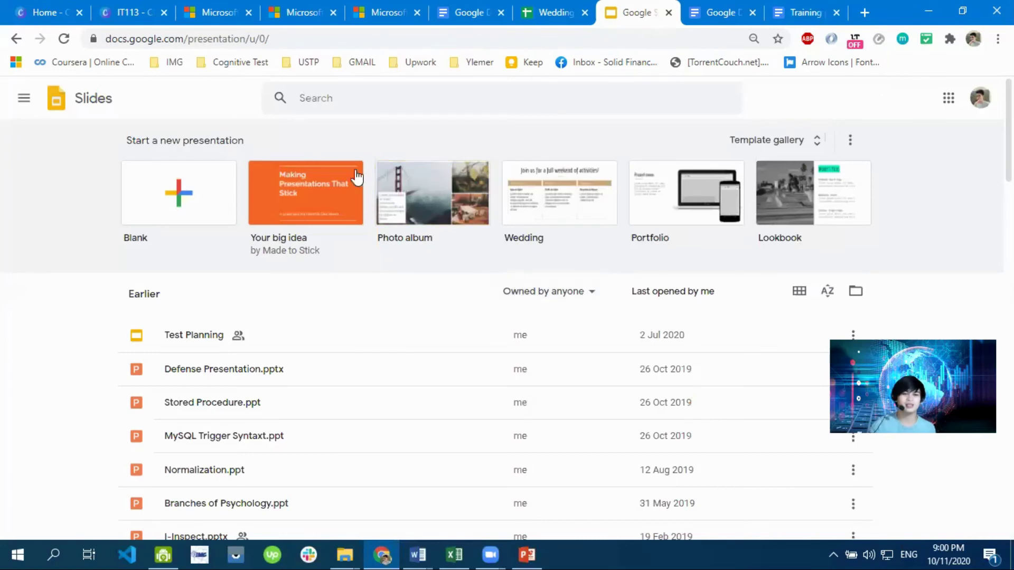
- Flip through the Excel, PowerPoint and Word product tabs and skim the Wedding planner sheet
{"action": "left_click", "coordinate": [383, 12]}
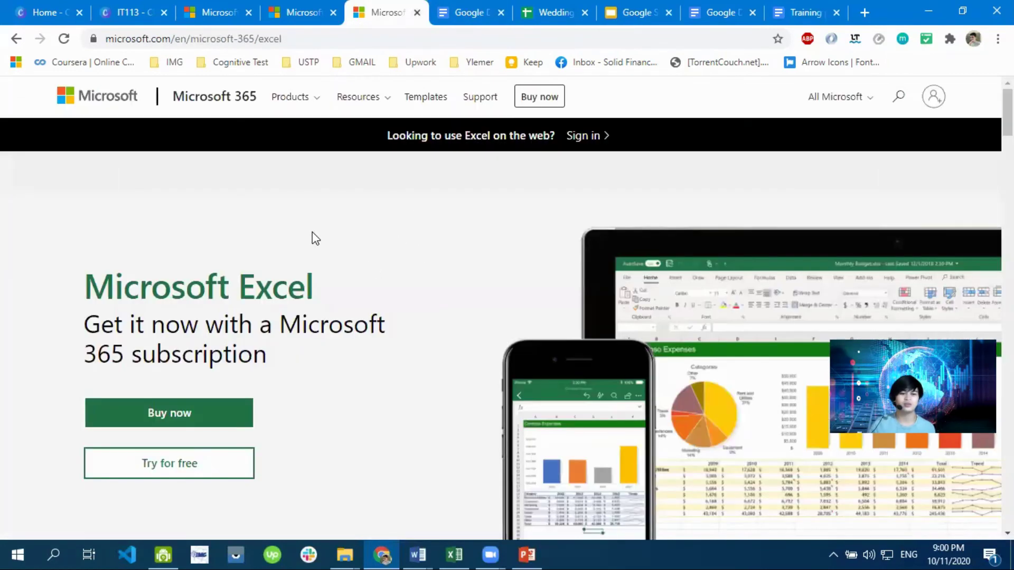
{"action": "left_click", "coordinate": [310, 8]}
{"action": "left_click", "coordinate": [226, 7]}
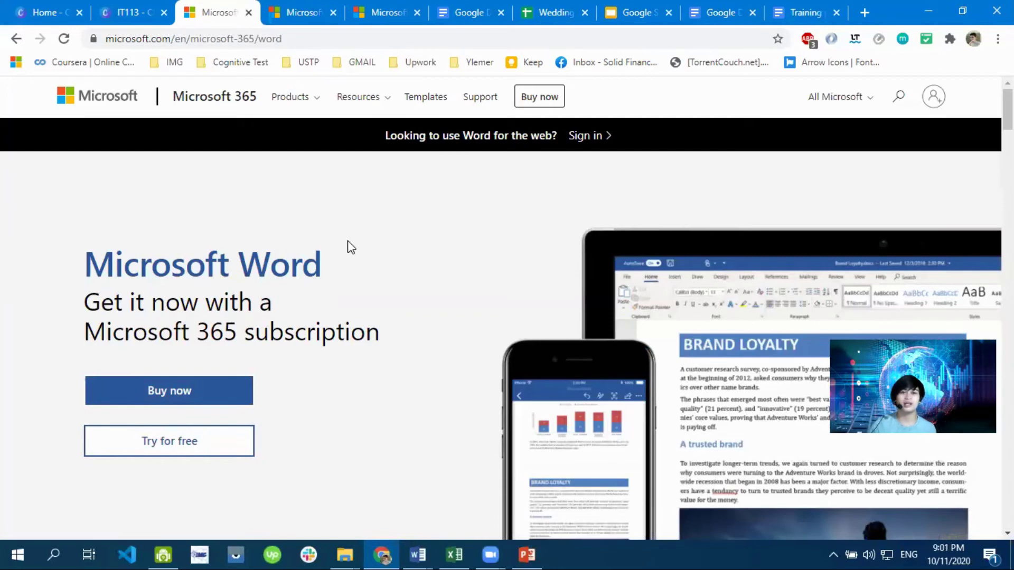
{"action": "left_click", "coordinate": [543, 5]}
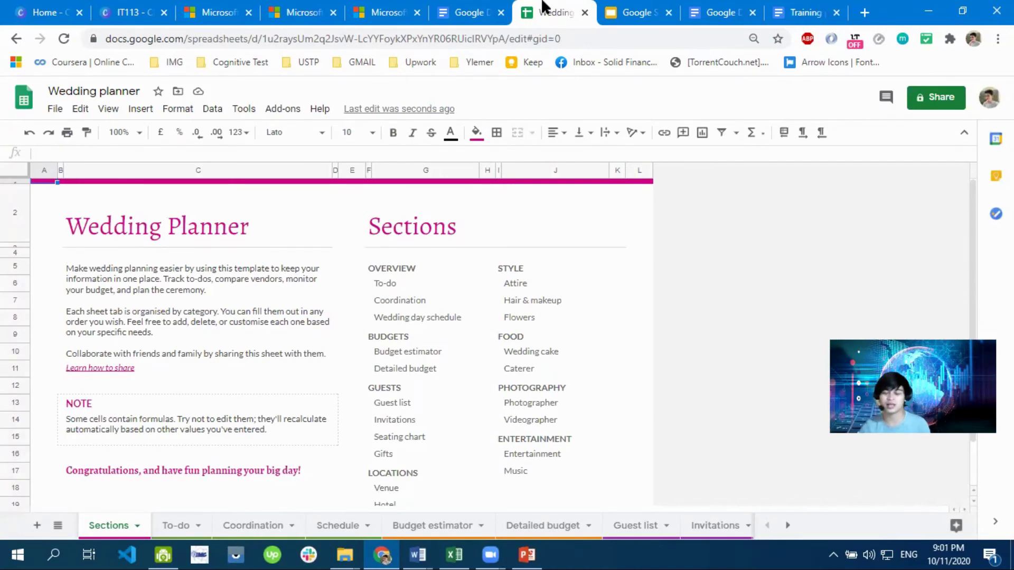
{"action": "scroll", "coordinate": [531, 249], "scroll_direction": "down", "scroll_amount": 3}
{"action": "scroll", "coordinate": [530, 252], "scroll_direction": "up", "scroll_amount": 3}
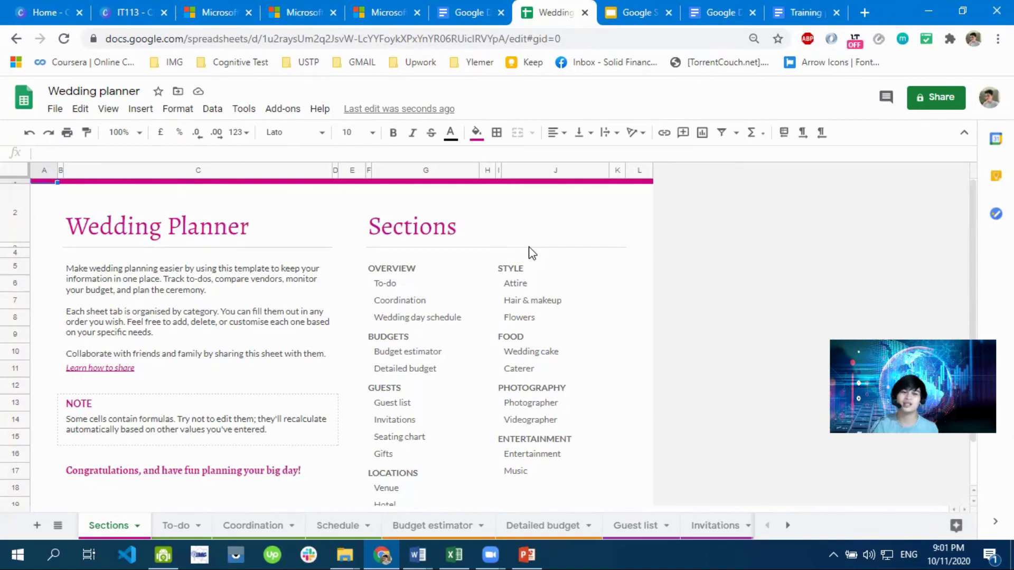
{"action": "left_click", "coordinate": [225, 11]}
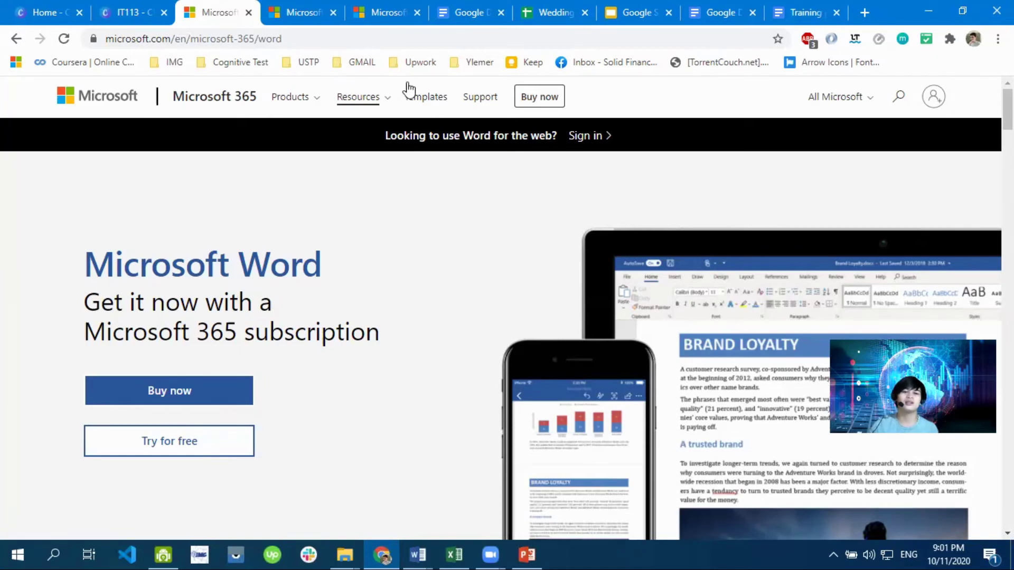
- Skim the Google Docs home page, recheck Word and PowerPoint, and settle on Docs home
{"action": "left_click", "coordinate": [440, 19]}
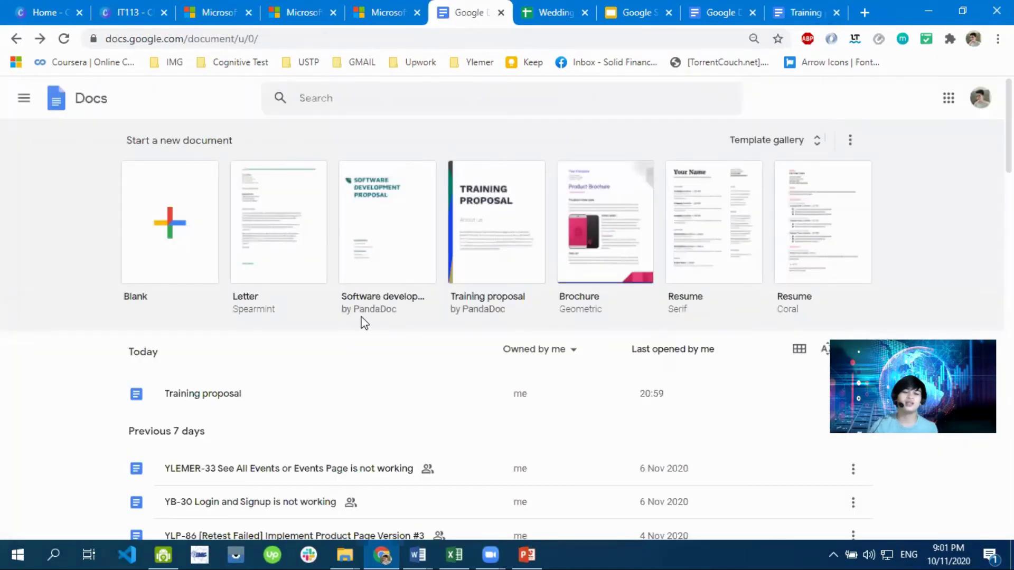
{"action": "scroll", "coordinate": [365, 323], "scroll_direction": "down", "scroll_amount": 5}
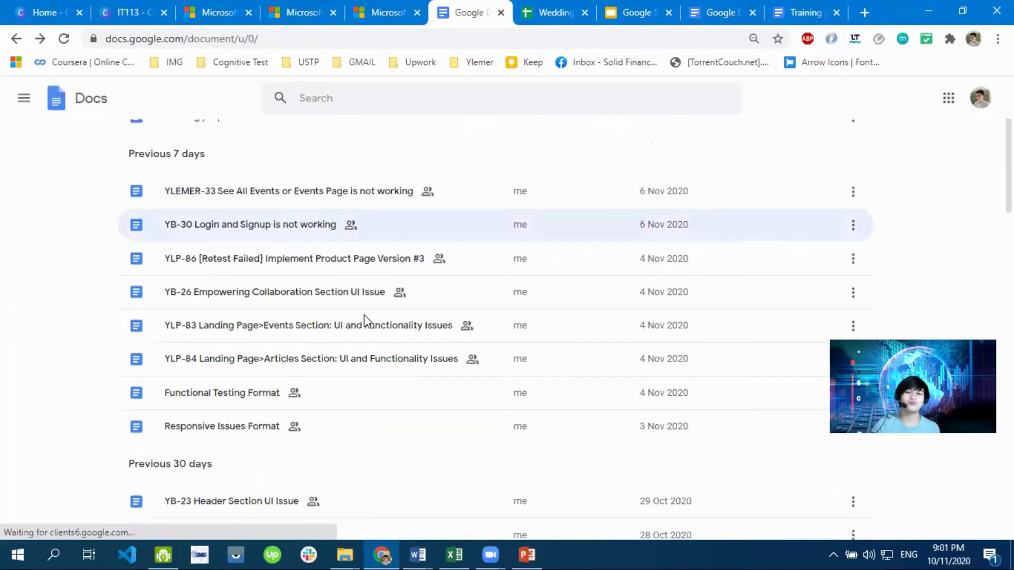
{"action": "scroll", "coordinate": [369, 317], "scroll_direction": "up", "scroll_amount": 5}
{"action": "left_click", "coordinate": [220, 12]}
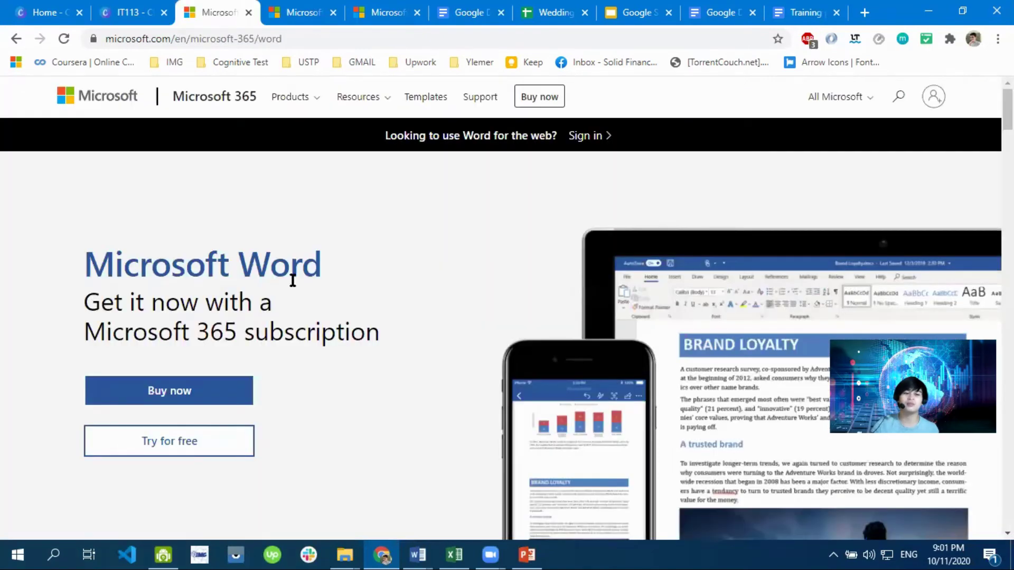
{"action": "left_click", "coordinate": [336, 6]}
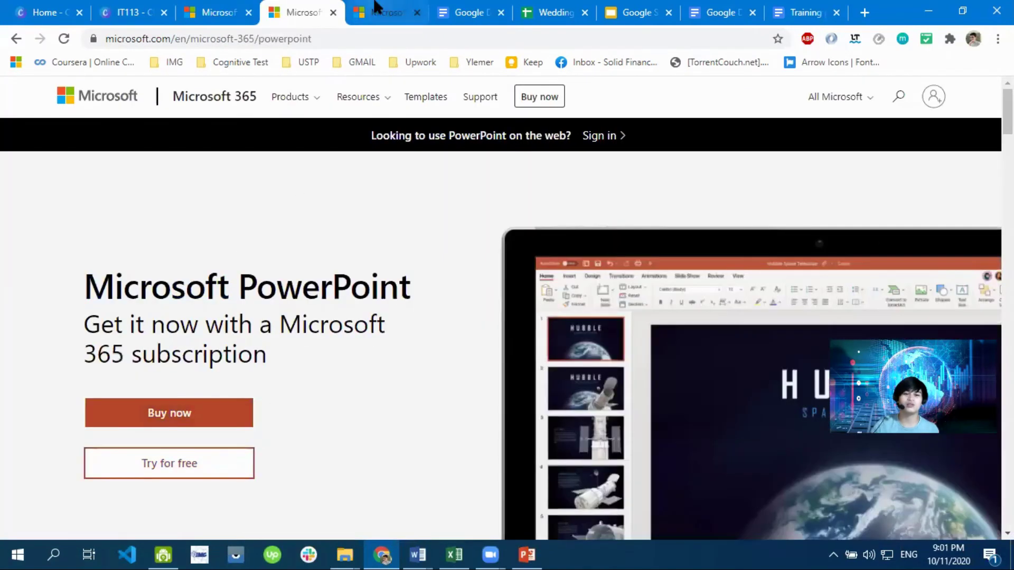
{"action": "left_click", "coordinate": [464, 12]}
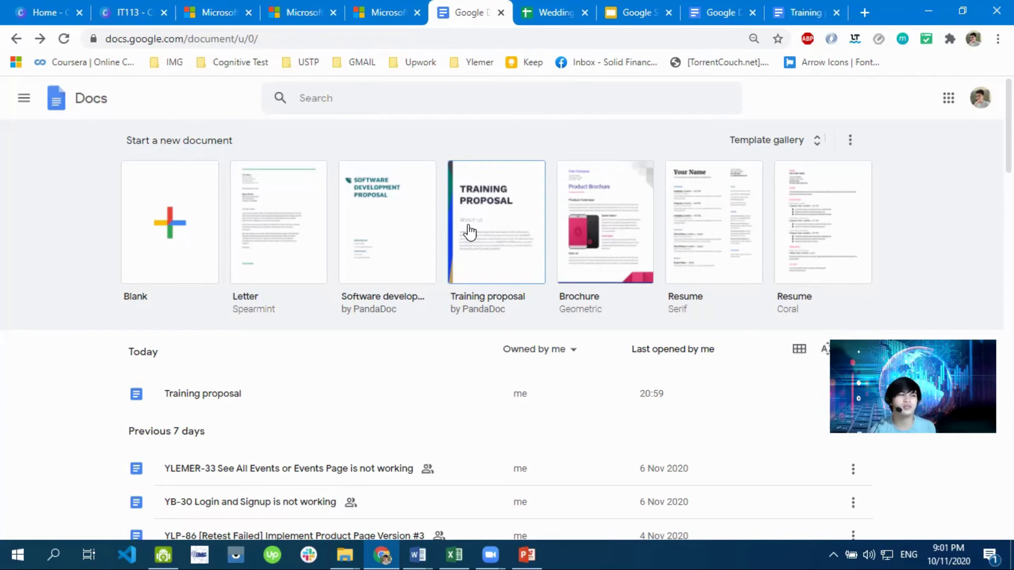
- Switch to the Wedding planner spreadsheet tab
{"action": "left_click", "coordinate": [536, 10]}
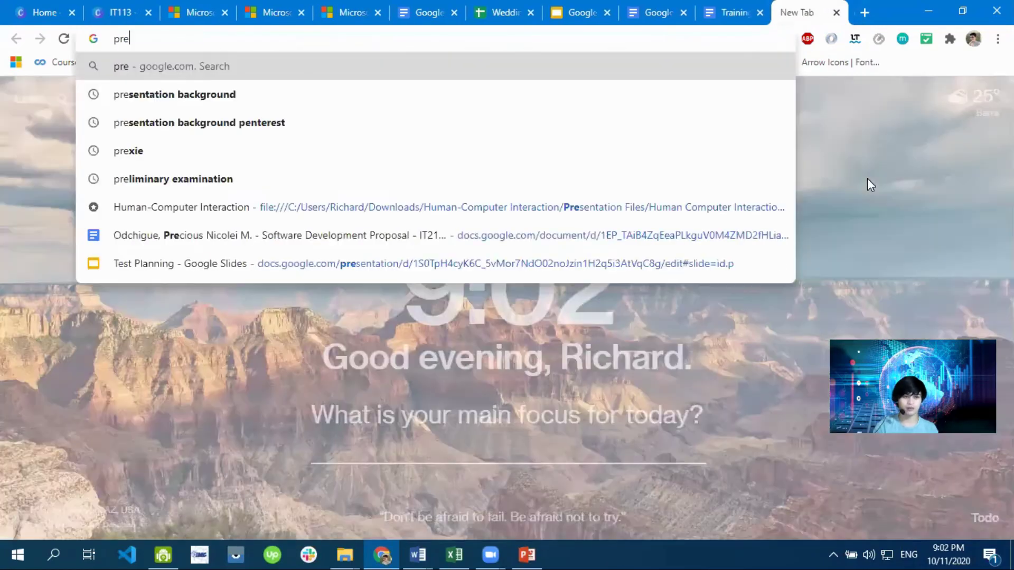
- Search for 'prezi' and scroll through the prezi.com homepage's Business, Educators and Students offerings
{"action": "type", "text": "z"}
{"action": "key", "text": "BackSpace"}
{"action": "type", "text": "zi"}
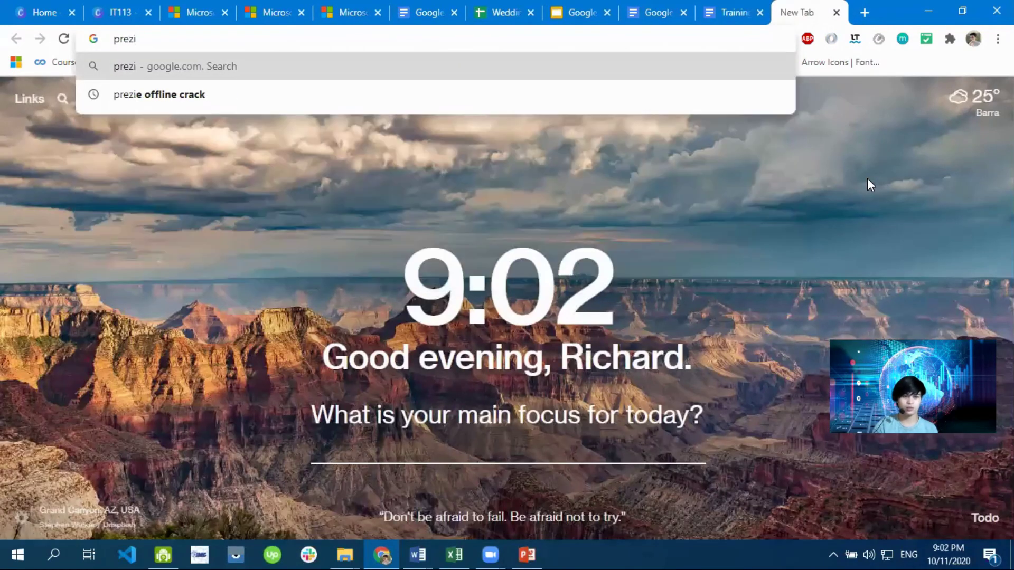
{"action": "key", "text": "Return"}
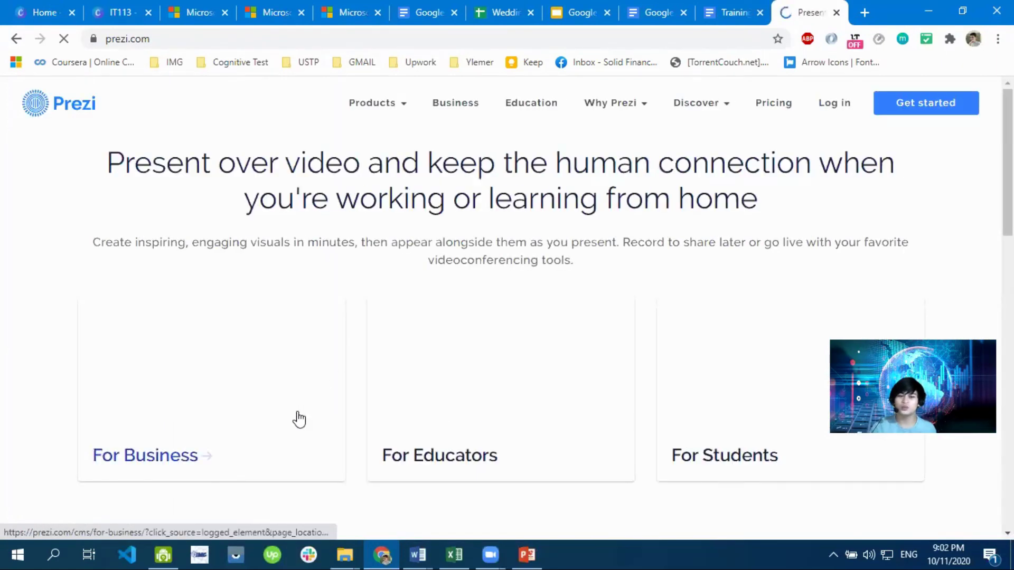
{"action": "scroll", "coordinate": [417, 410], "scroll_direction": "down", "scroll_amount": 3}
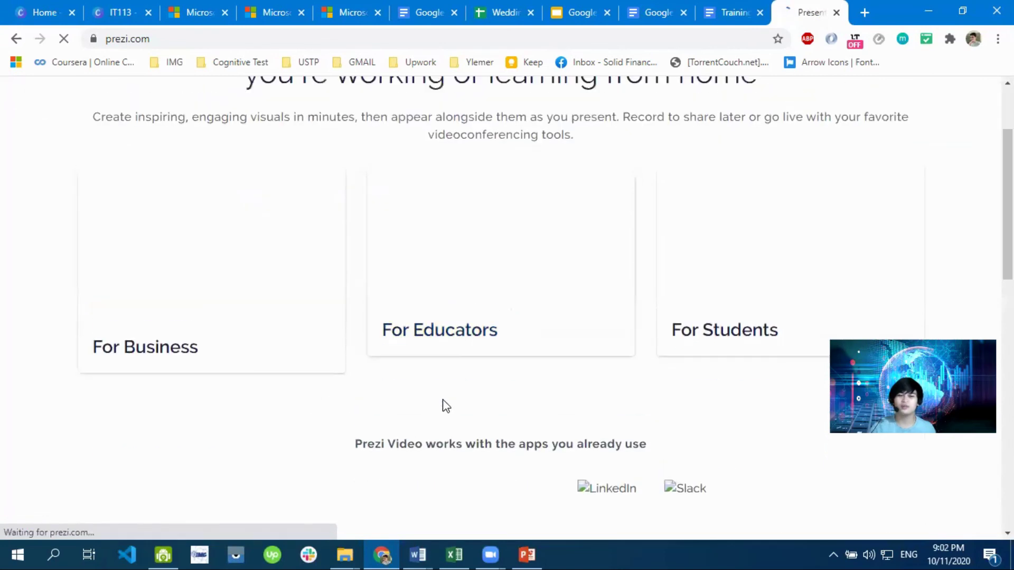
{"action": "scroll", "coordinate": [447, 407], "scroll_direction": "up", "scroll_amount": 3}
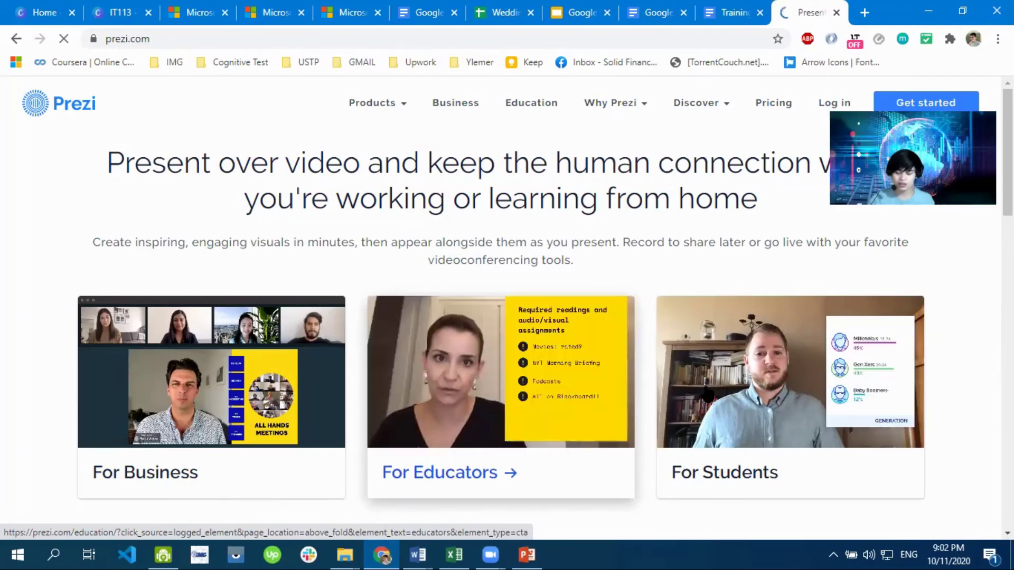
{"action": "scroll", "coordinate": [658, 453], "scroll_direction": "down", "scroll_amount": 2}
{"action": "scroll", "coordinate": [657, 454], "scroll_direction": "down", "scroll_amount": 4}
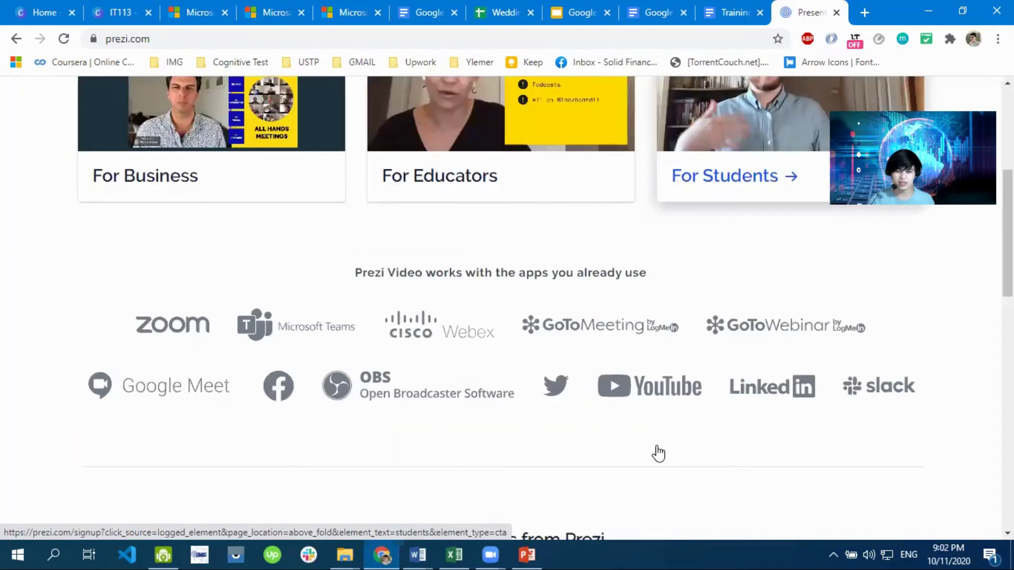
{"action": "scroll", "coordinate": [657, 453], "scroll_direction": "up", "scroll_amount": 6}
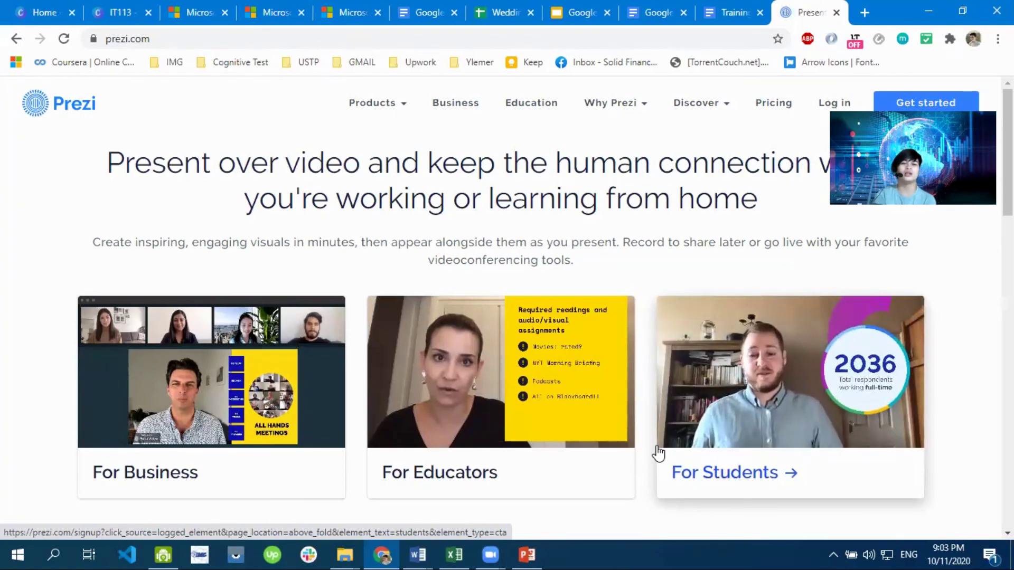
- Load canva.com in a new tab and scroll past its 'Design anything.' search and design types
{"action": "left_click", "coordinate": [864, 12]}
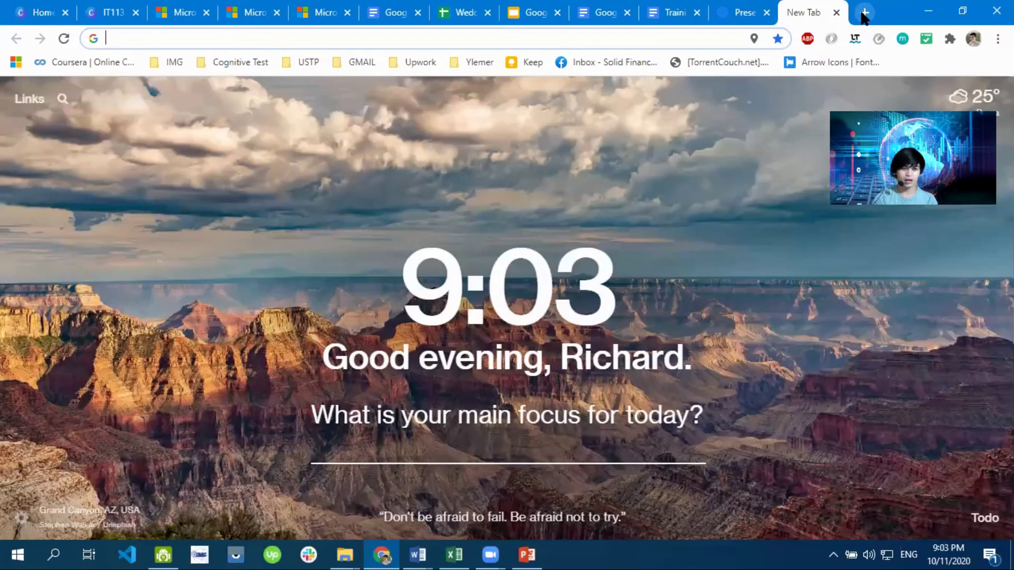
{"action": "type", "text": "canv"}
{"action": "key", "text": "Return"}
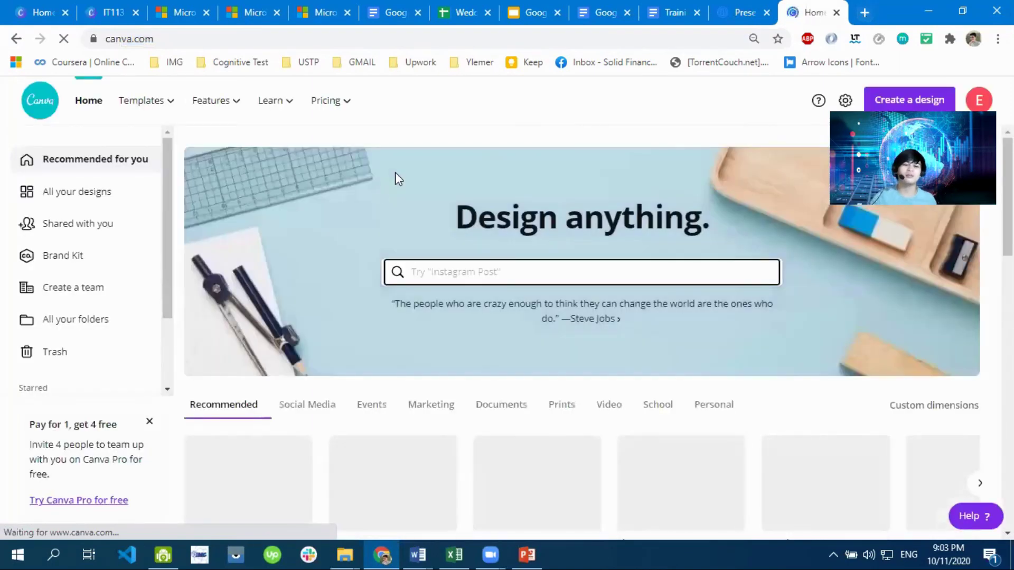
{"action": "scroll", "coordinate": [480, 369], "scroll_direction": "down", "scroll_amount": 3}
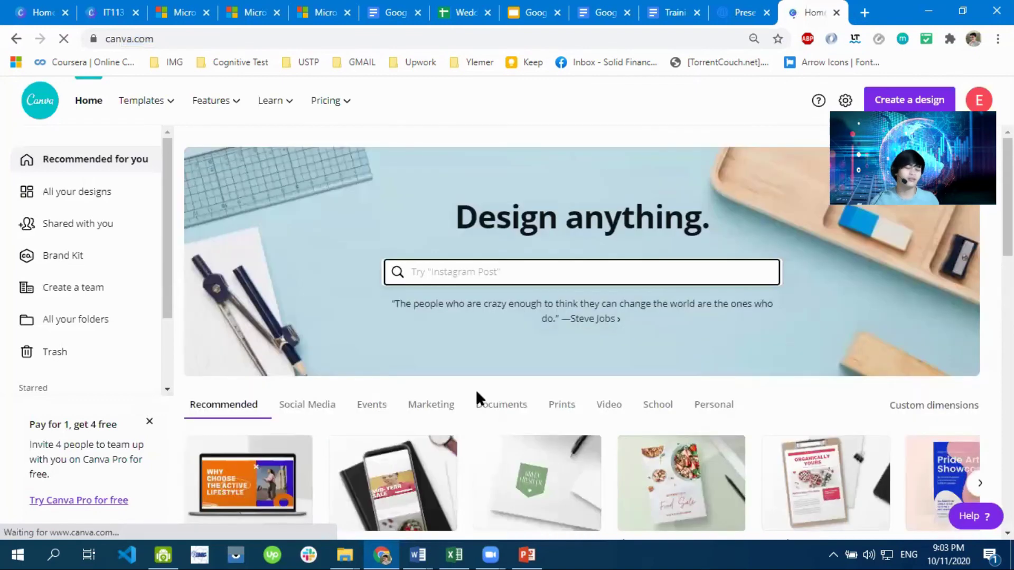
{"action": "scroll", "coordinate": [477, 392], "scroll_direction": "down", "scroll_amount": 3}
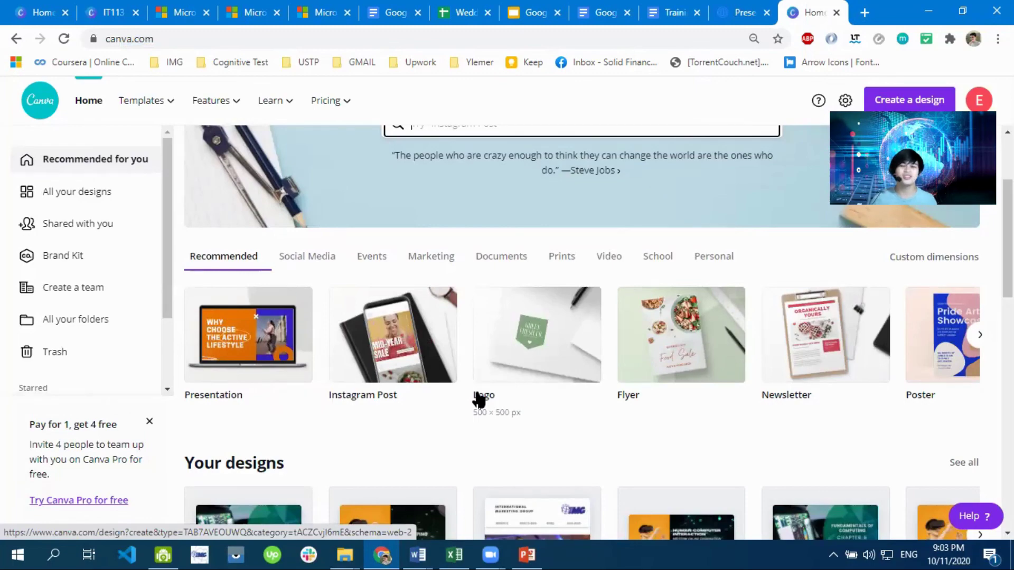
{"action": "scroll", "coordinate": [571, 248], "scroll_direction": "down", "scroll_amount": 7}
{"action": "scroll", "coordinate": [609, 281], "scroll_direction": "up", "scroll_amount": 10}
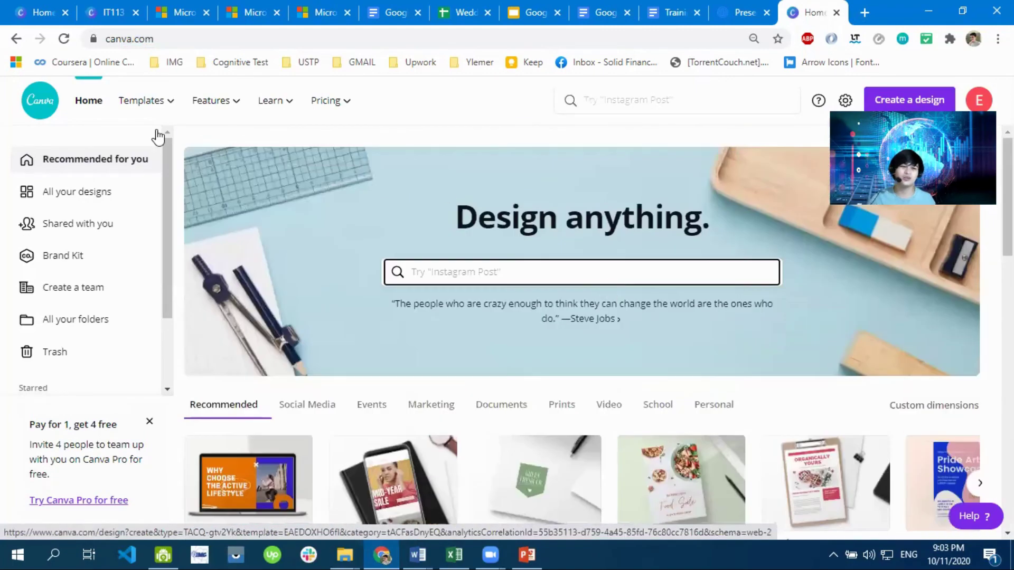
- Pass through the Prezi homepage and Training proposal document tabs
{"action": "left_click", "coordinate": [742, 12]}
{"action": "left_click", "coordinate": [680, 11]}
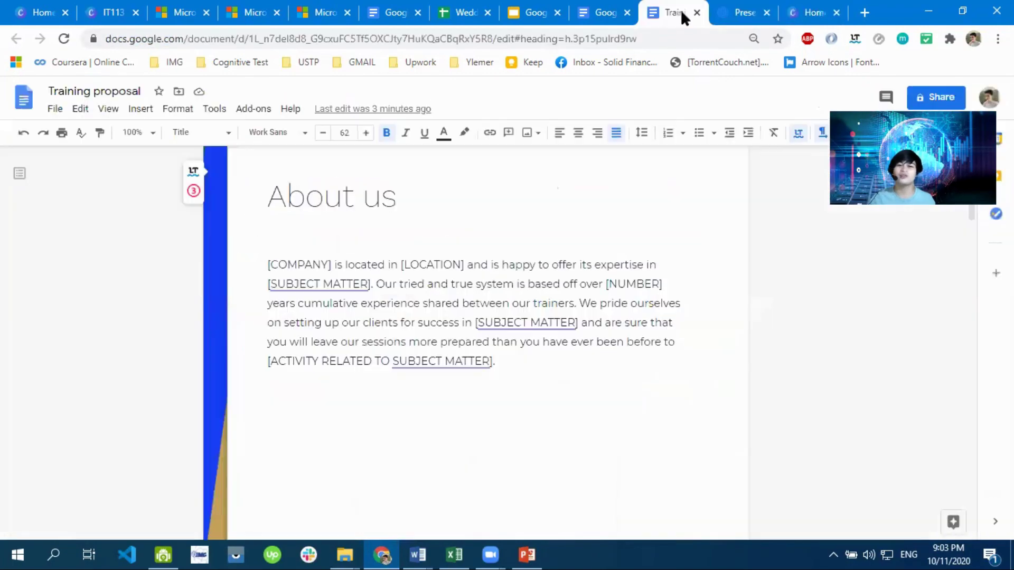
{"action": "scroll", "coordinate": [475, 317], "scroll_direction": "up", "scroll_amount": 5}
- Scroll through the IT113 Chapter 8 Canva design, then switch to the Microsoft Word product page
{"action": "left_click", "coordinate": [127, 15]}
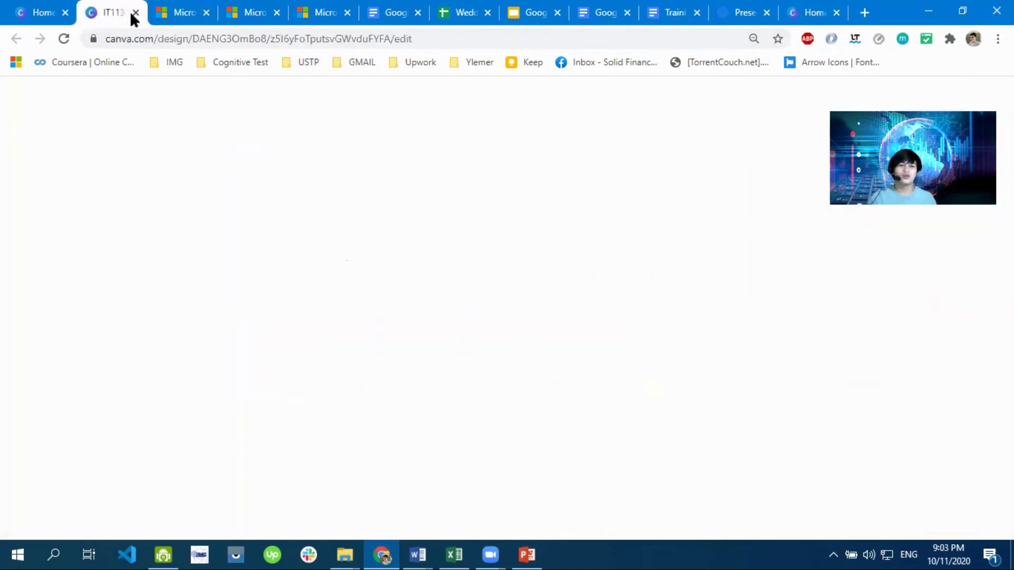
{"action": "scroll", "coordinate": [338, 219], "scroll_direction": "down", "scroll_amount": 10}
{"action": "scroll", "coordinate": [340, 214], "scroll_direction": "up", "scroll_amount": 10}
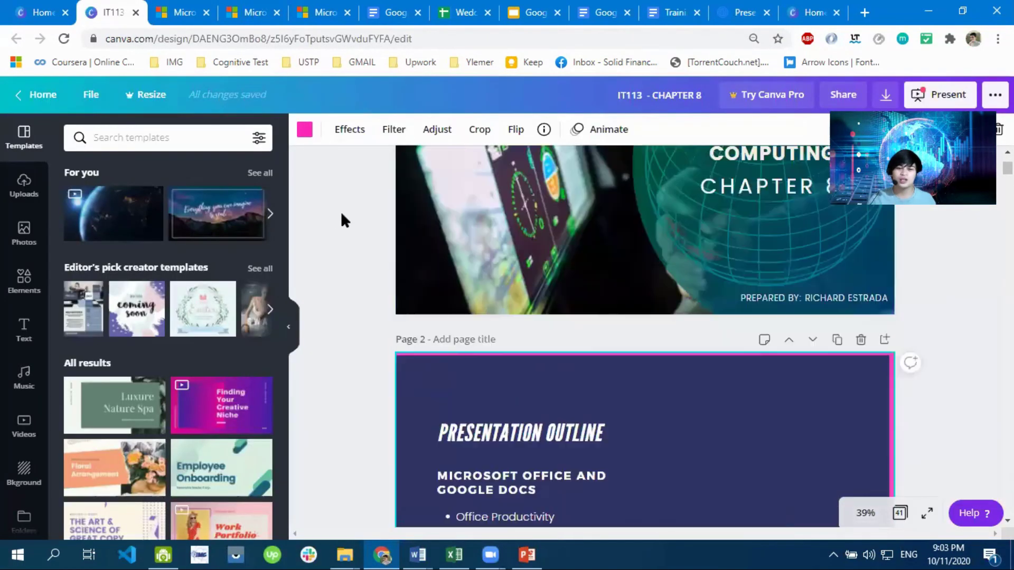
{"action": "scroll", "coordinate": [341, 214], "scroll_direction": "down", "scroll_amount": 3}
{"action": "scroll", "coordinate": [330, 232], "scroll_direction": "up", "scroll_amount": 3}
{"action": "left_click", "coordinate": [169, 4]}
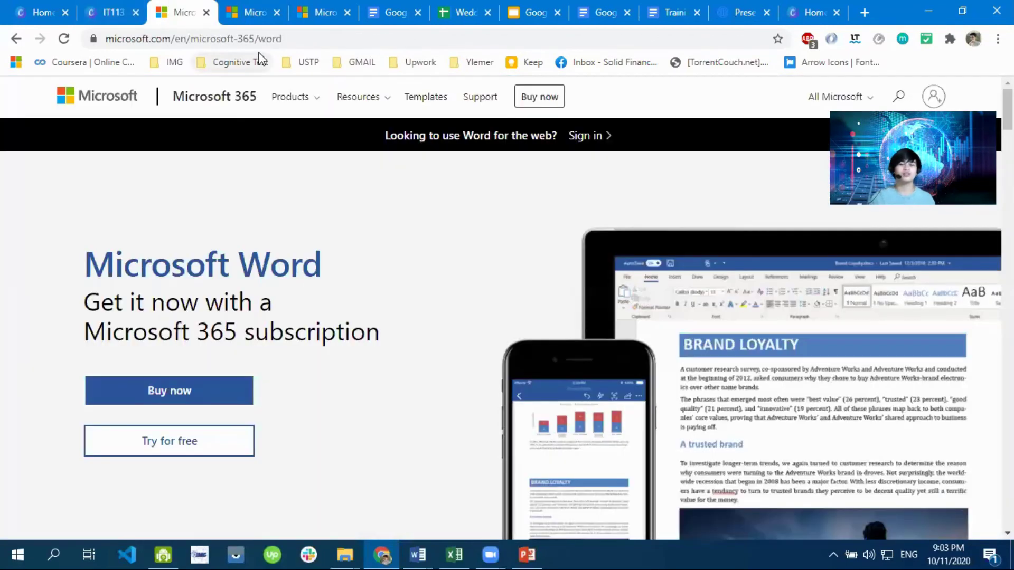